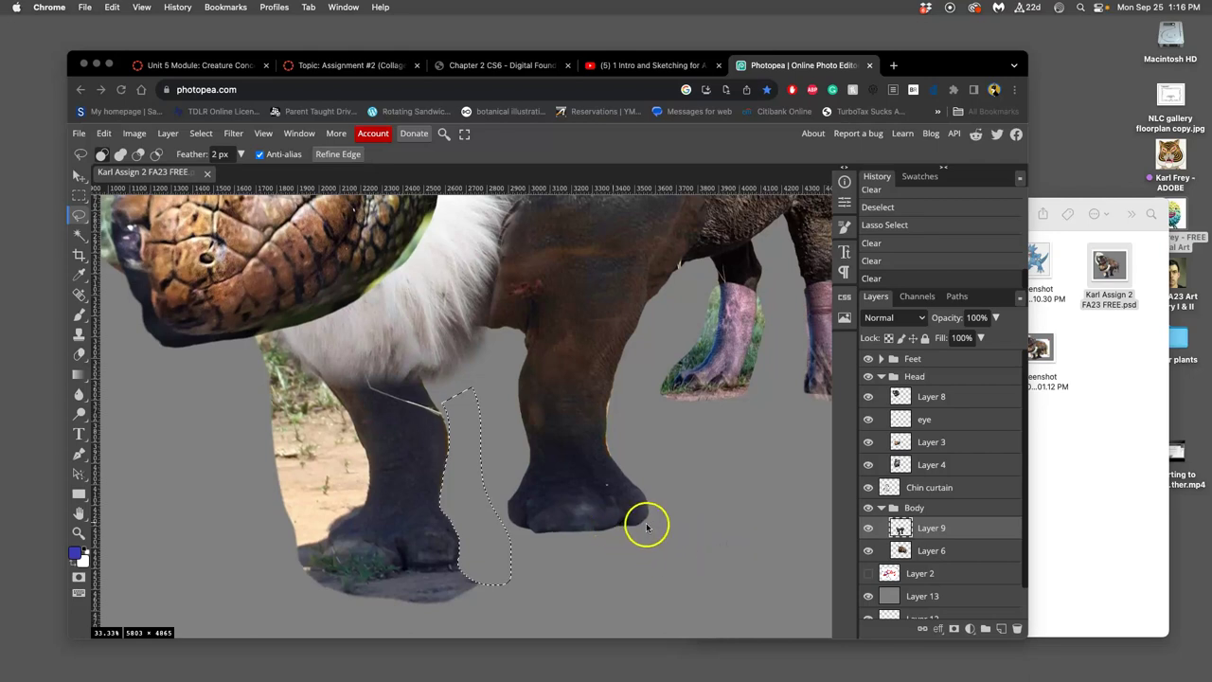
Lasso the leftover background between the front legs on Layer 9 and delete it
{"action": "left_click", "coordinate": [557, 550]}
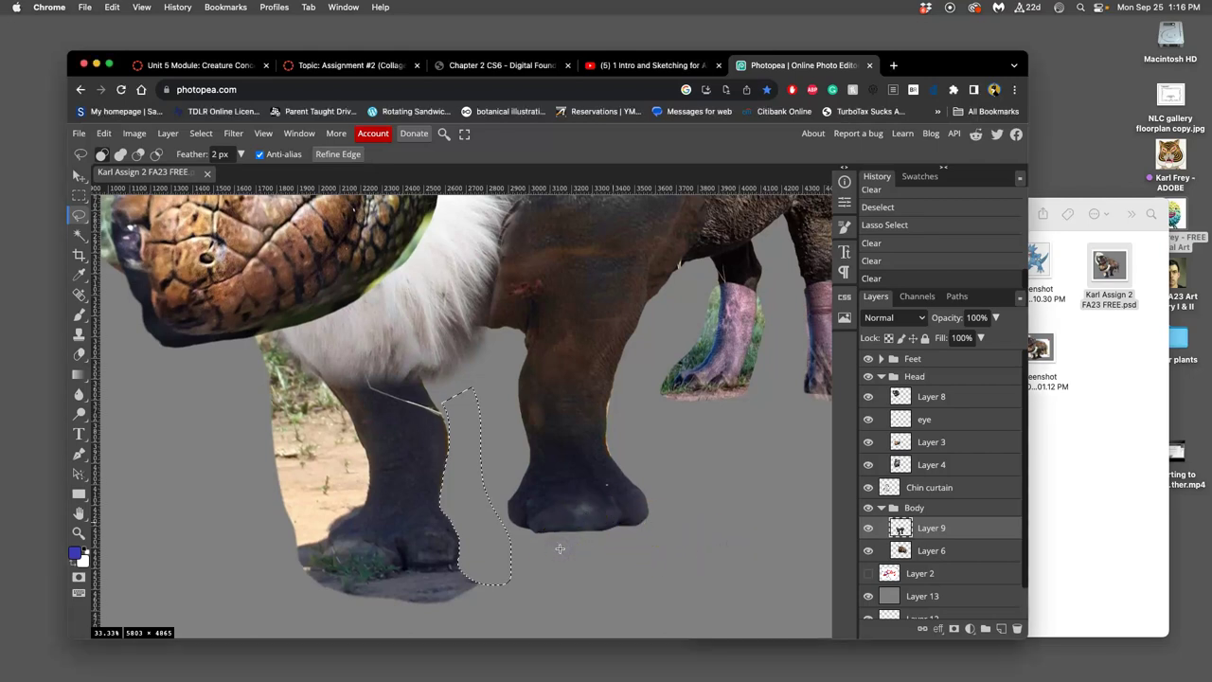
{"action": "left_click", "coordinate": [568, 548]}
{"action": "left_click", "coordinate": [509, 447]}
{"action": "left_click", "coordinate": [499, 433]}
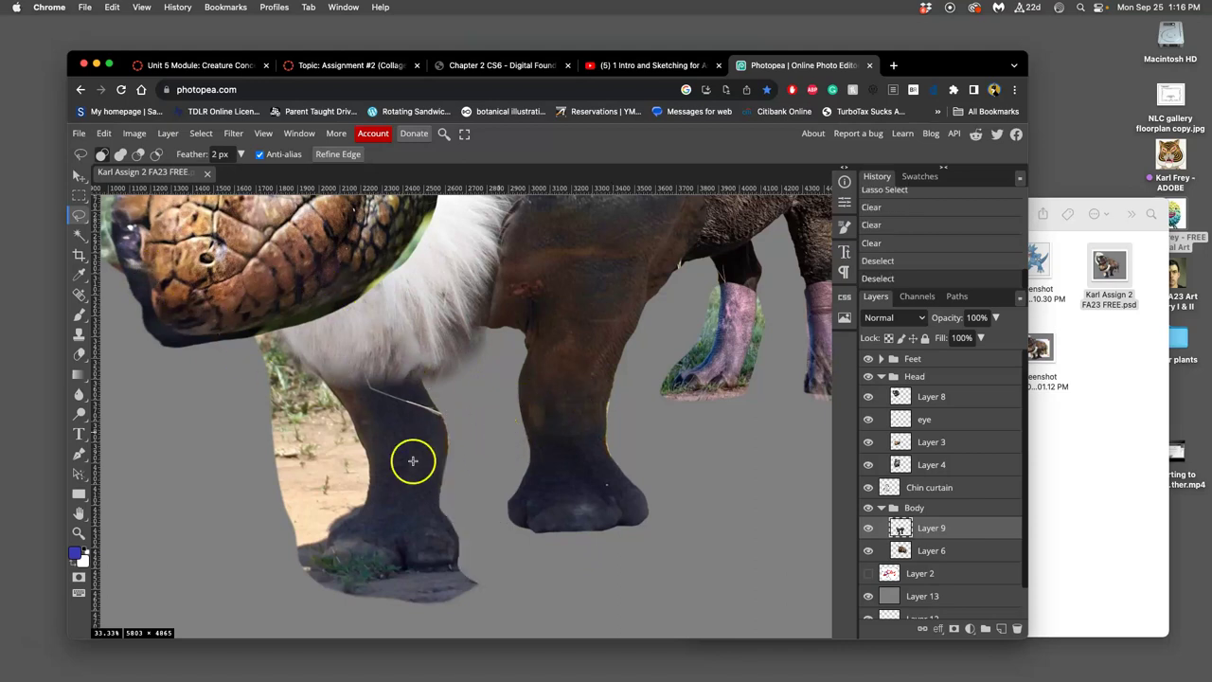
{"action": "left_click_drag", "start_coordinate": [448, 398], "coordinate": [434, 399]}
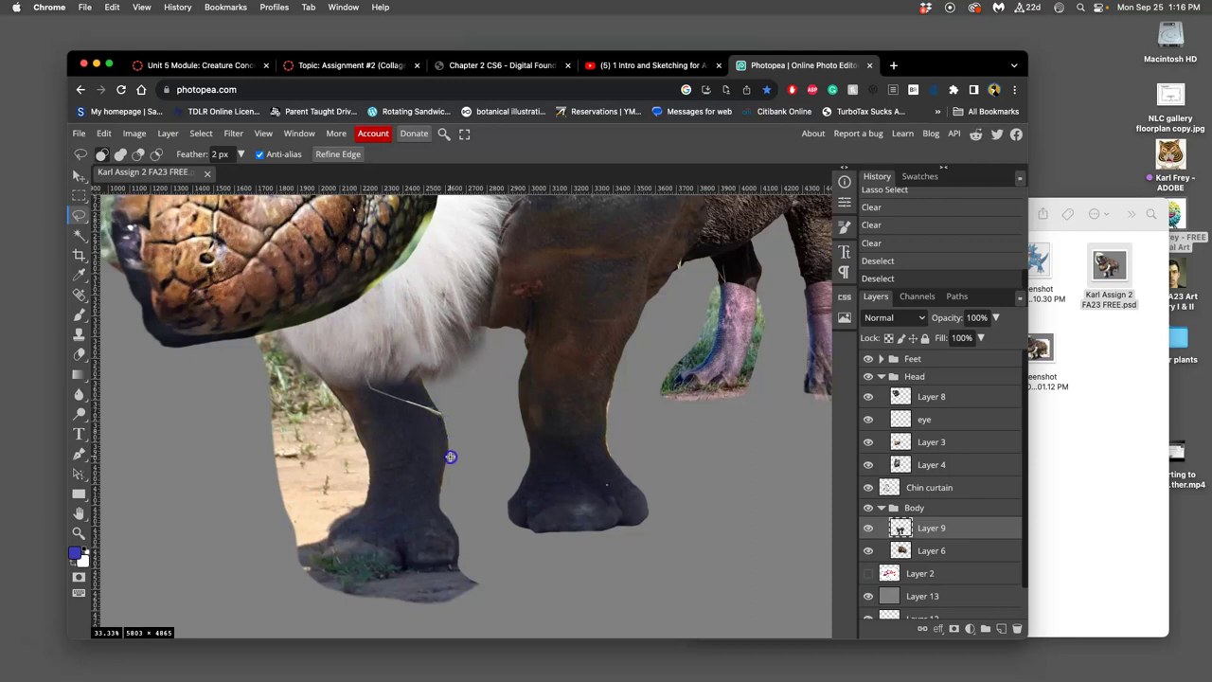
{"action": "left_click_drag", "start_coordinate": [451, 458], "coordinate": [460, 413]}
{"action": "key", "text": "Delete"}
{"action": "key", "text": "Delete"}
{"action": "left_click", "coordinate": [392, 502]}
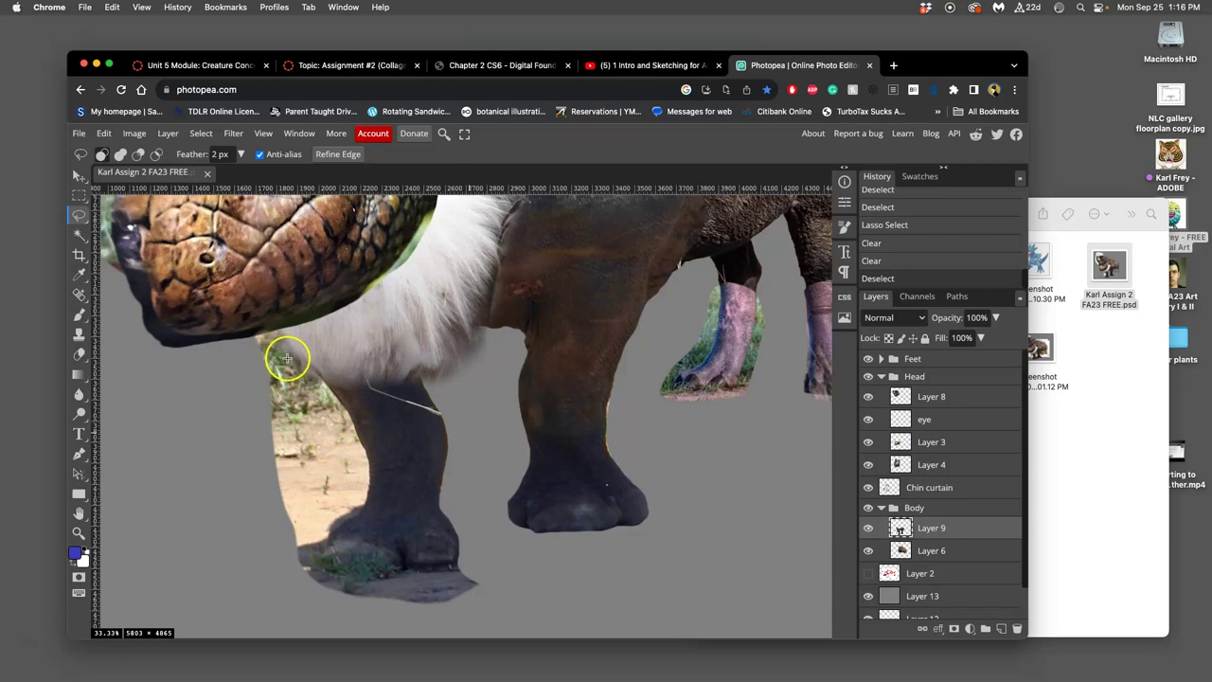
Lasso the near front leg and drag it up and slightly left with the Move tool
{"action": "scroll", "coordinate": [468, 408], "scroll_direction": "down", "scroll_amount": 2}
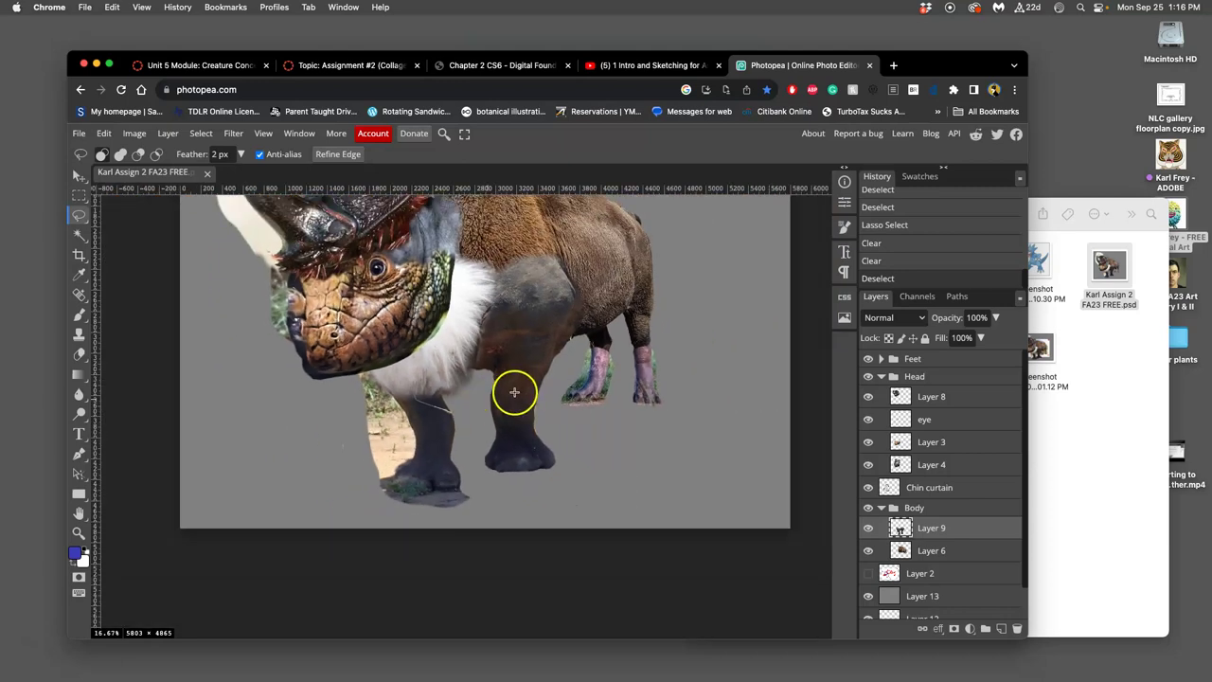
{"action": "left_click_drag", "start_coordinate": [498, 357], "coordinate": [522, 435]}
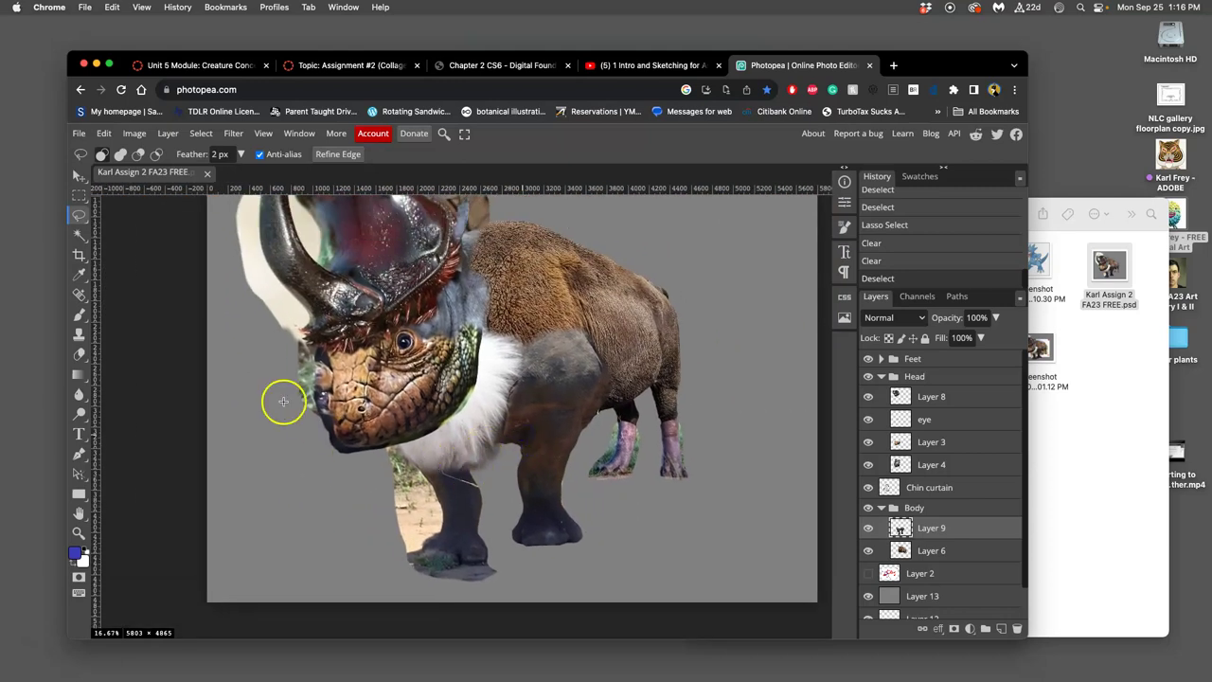
{"action": "left_click", "coordinate": [487, 446]}
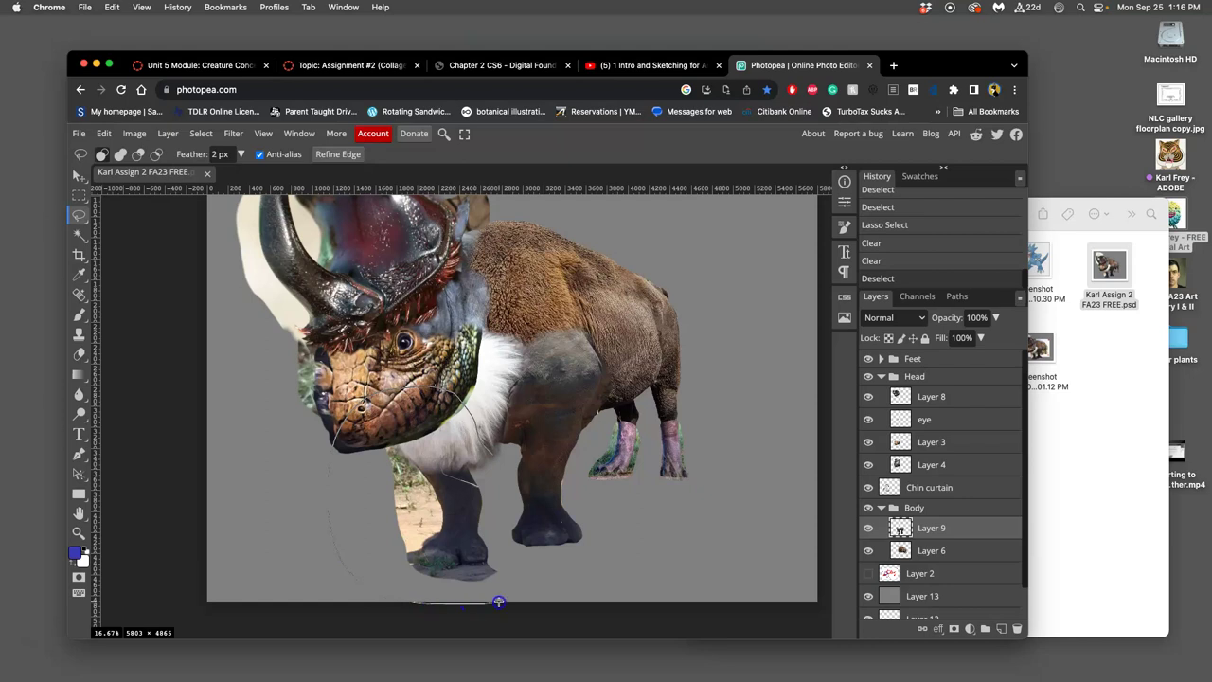
{"action": "mouse_move", "coordinate": [501, 552]}
{"action": "left_mouse_down"}
{"action": "mouse_move", "coordinate": [496, 489]}
{"action": "mouse_move", "coordinate": [490, 541]}
{"action": "left_mouse_up"}
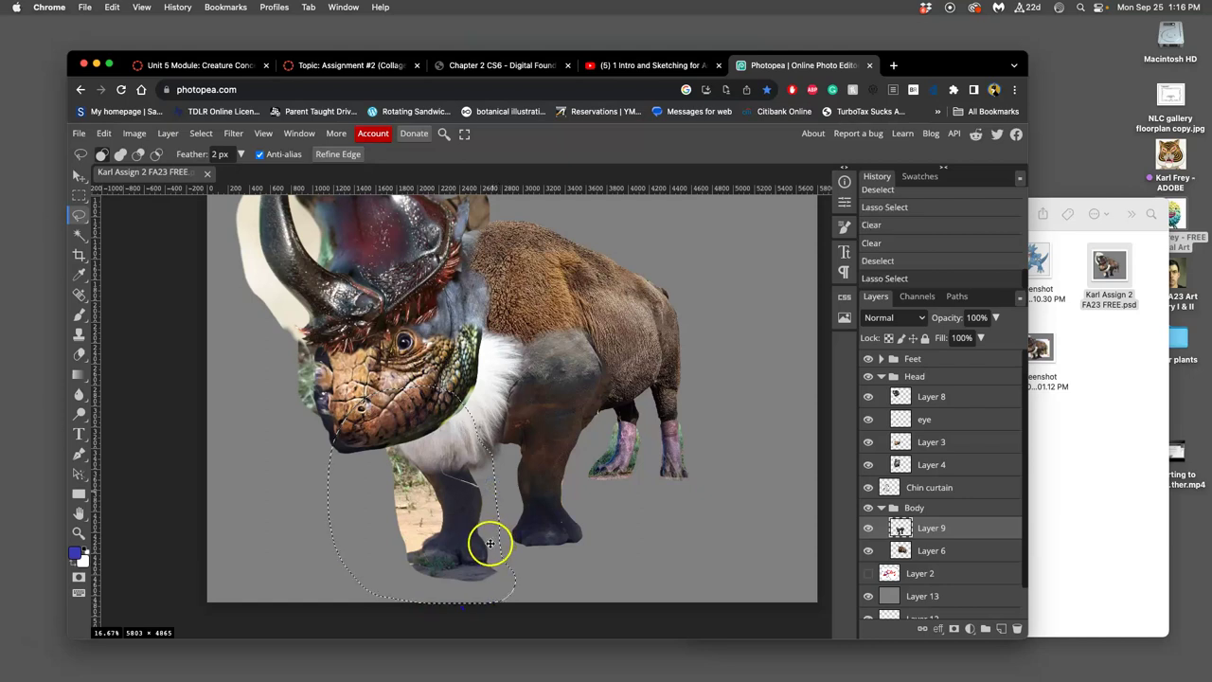
{"action": "left_click", "coordinate": [80, 176]}
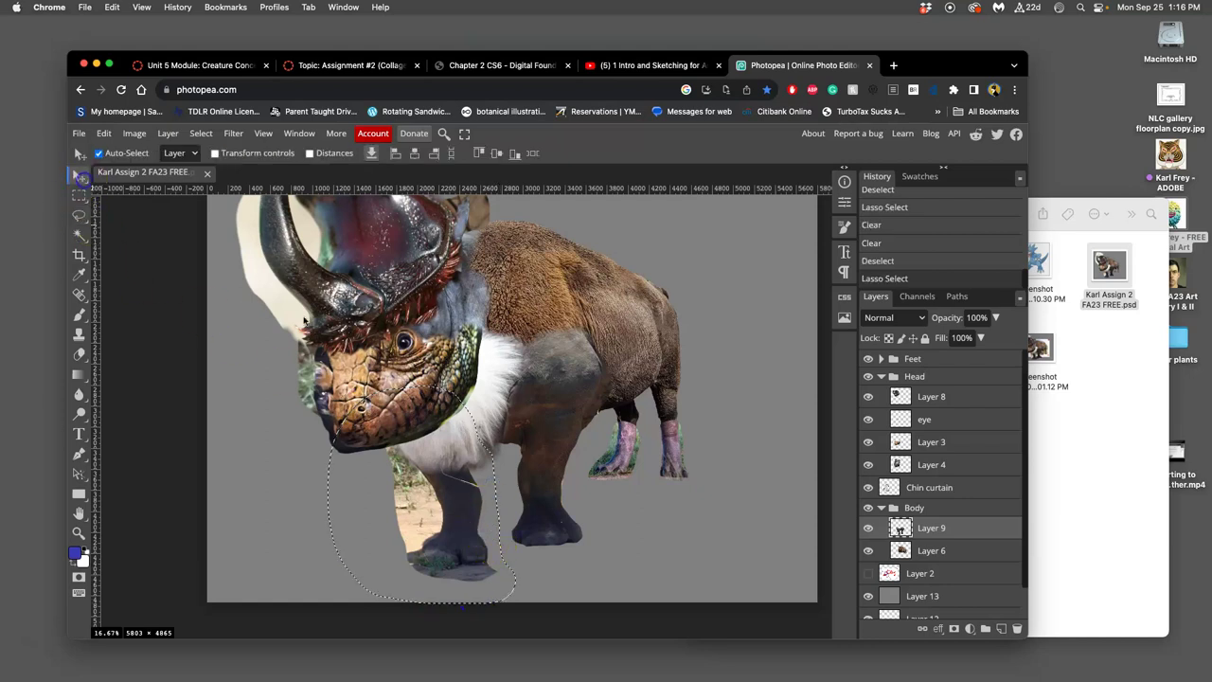
{"action": "mouse_move", "coordinate": [440, 486]}
{"action": "left_mouse_down"}
{"action": "mouse_move", "coordinate": [433, 478]}
{"action": "mouse_move", "coordinate": [451, 484]}
{"action": "left_mouse_up"}
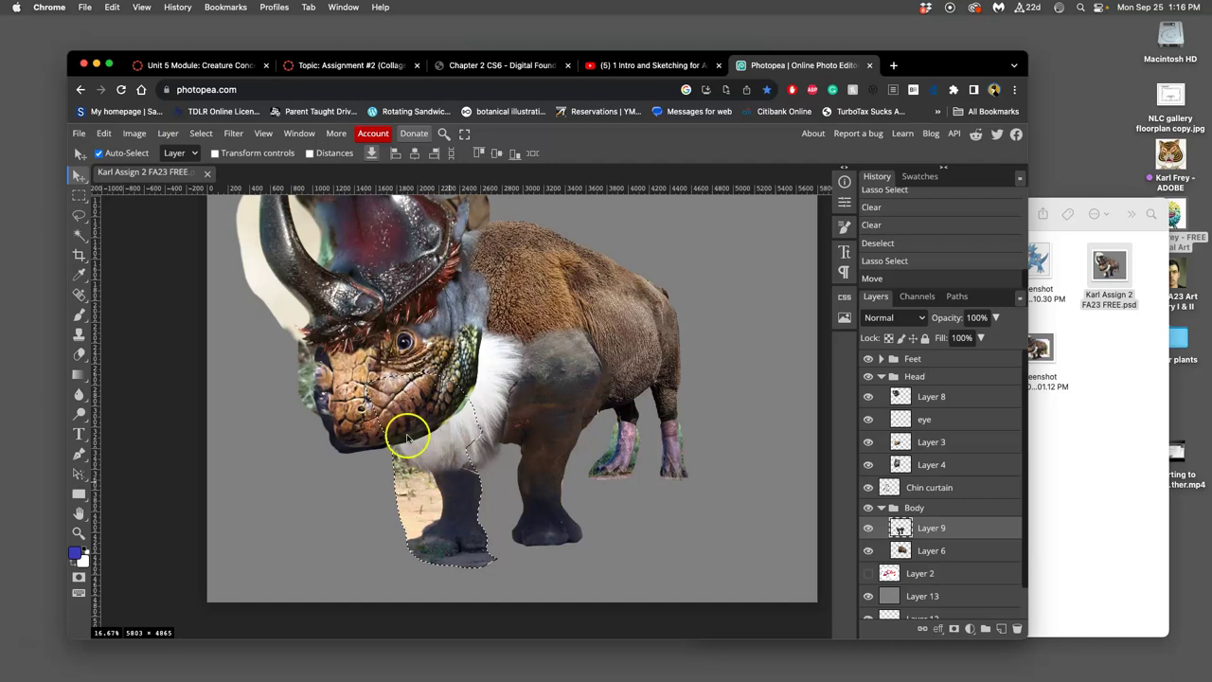
Distort the leg with Free Transform, pulling its top-right corner outward, then apply and deselect
{"action": "left_click", "coordinate": [137, 136]}
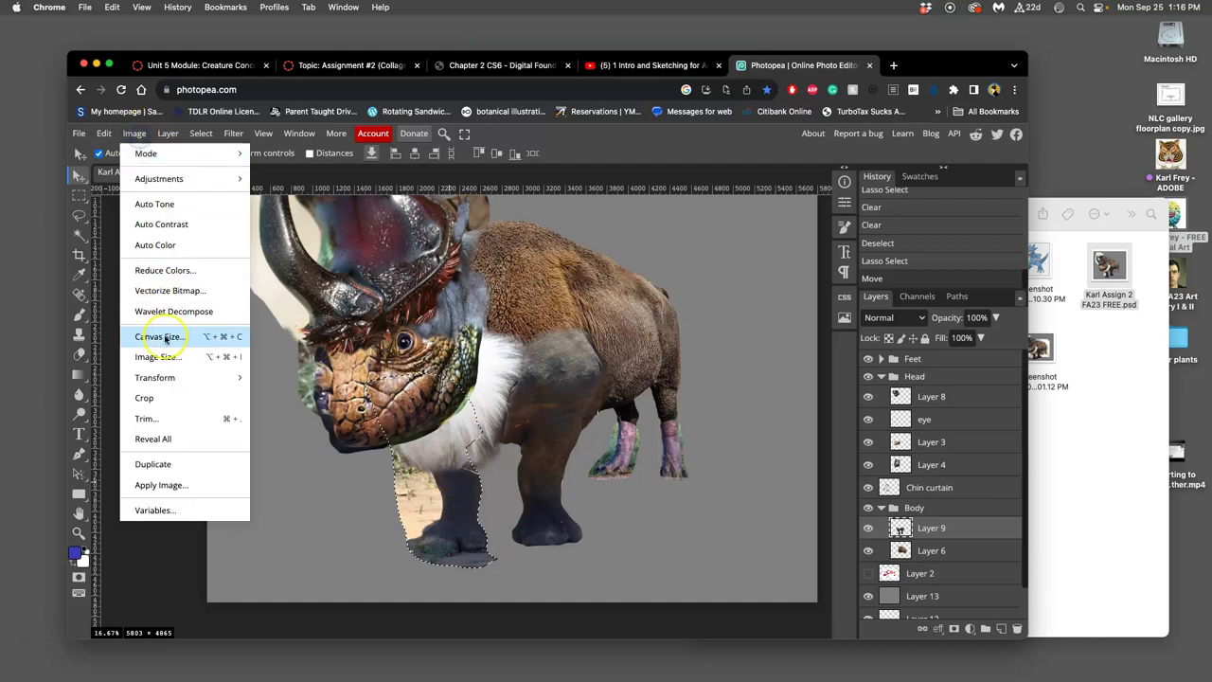
{"action": "mouse_move", "coordinate": [165, 379]}
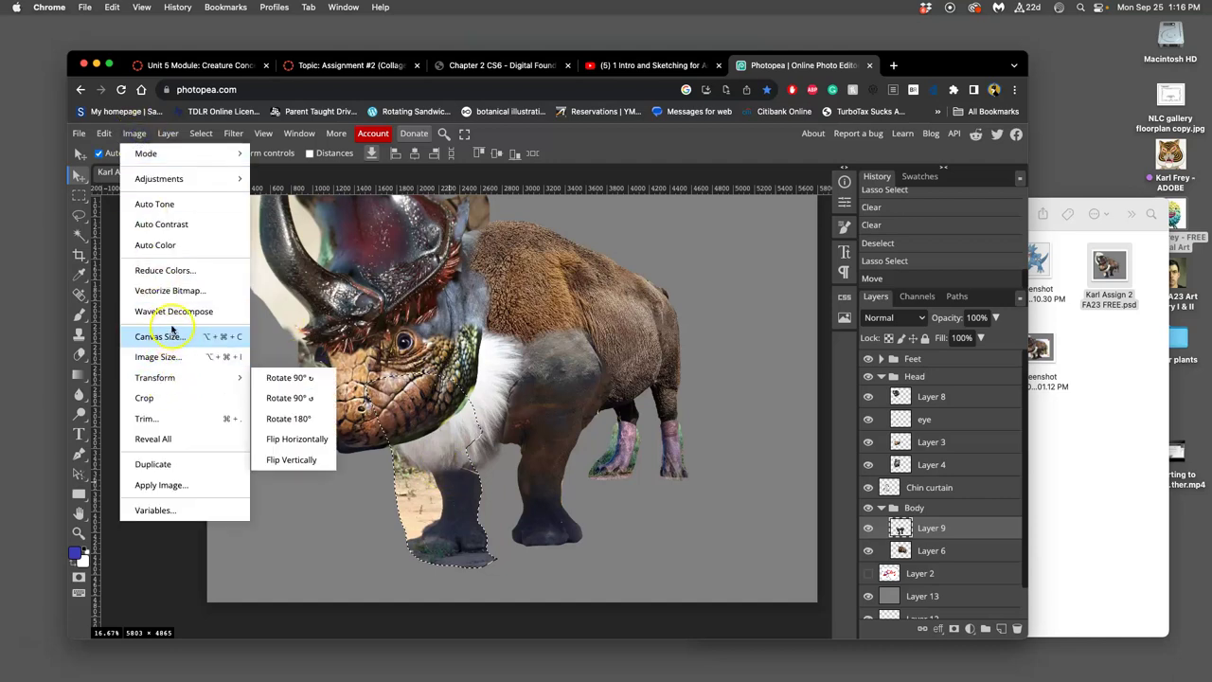
{"action": "mouse_move", "coordinate": [109, 135]}
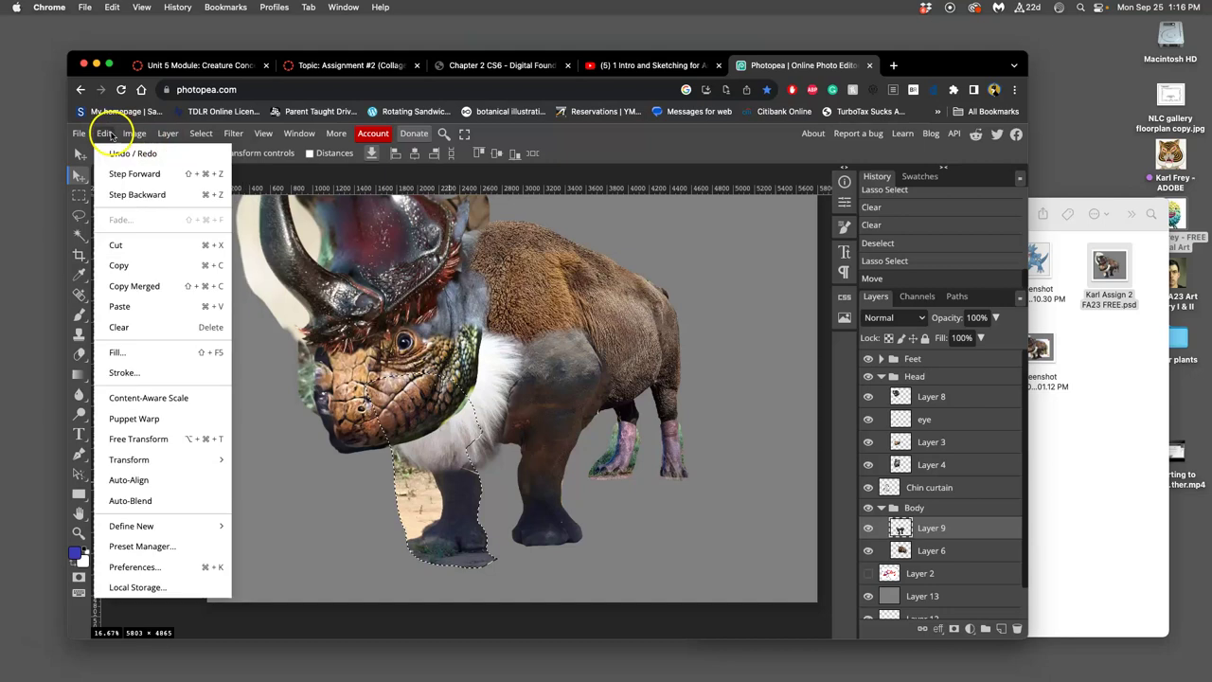
{"action": "left_click", "coordinate": [135, 438]}
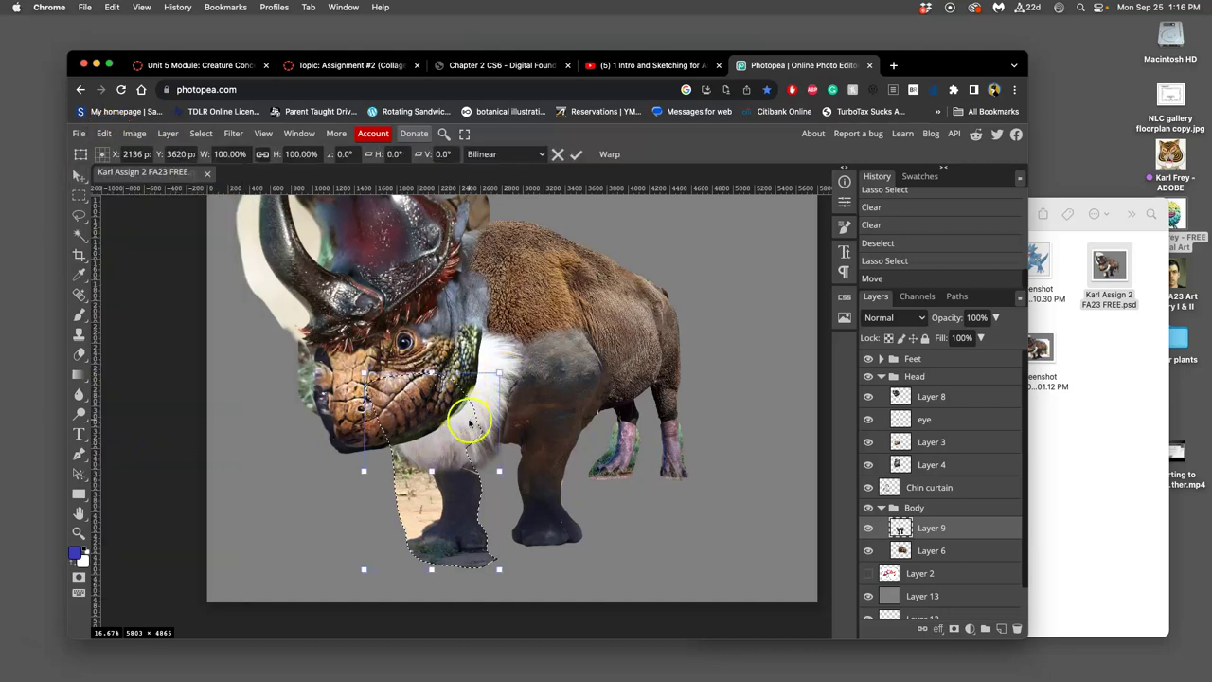
{"action": "right_click", "coordinate": [465, 417]}
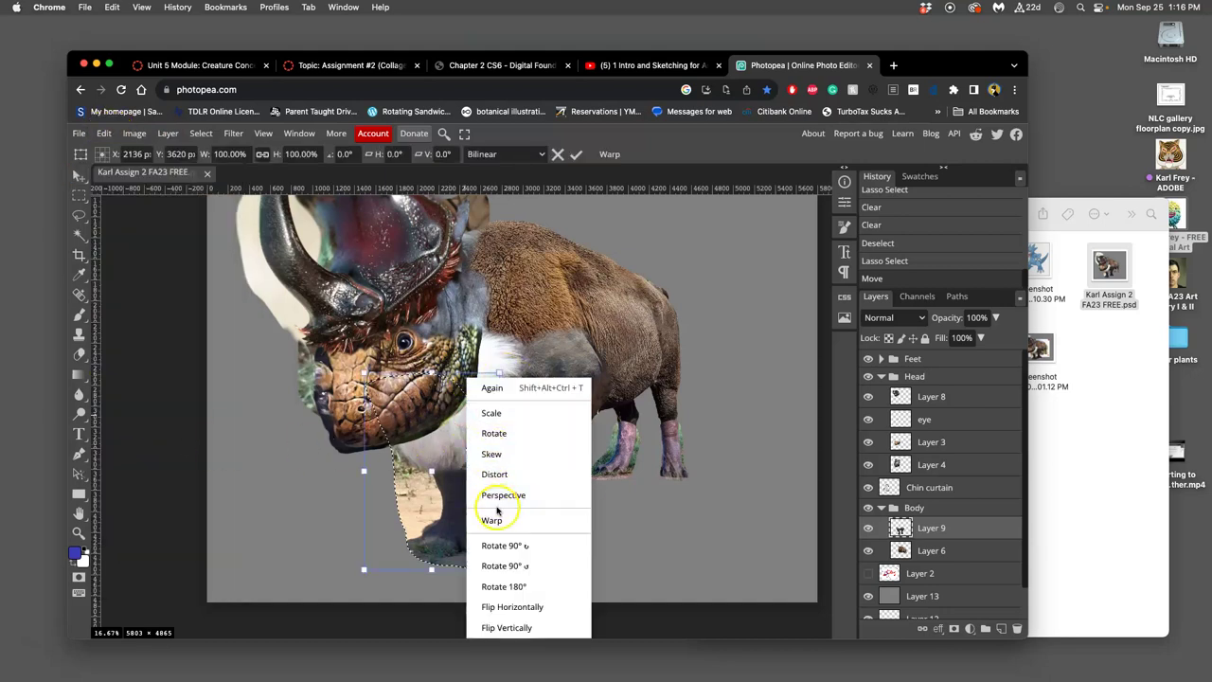
{"action": "left_click", "coordinate": [498, 483]}
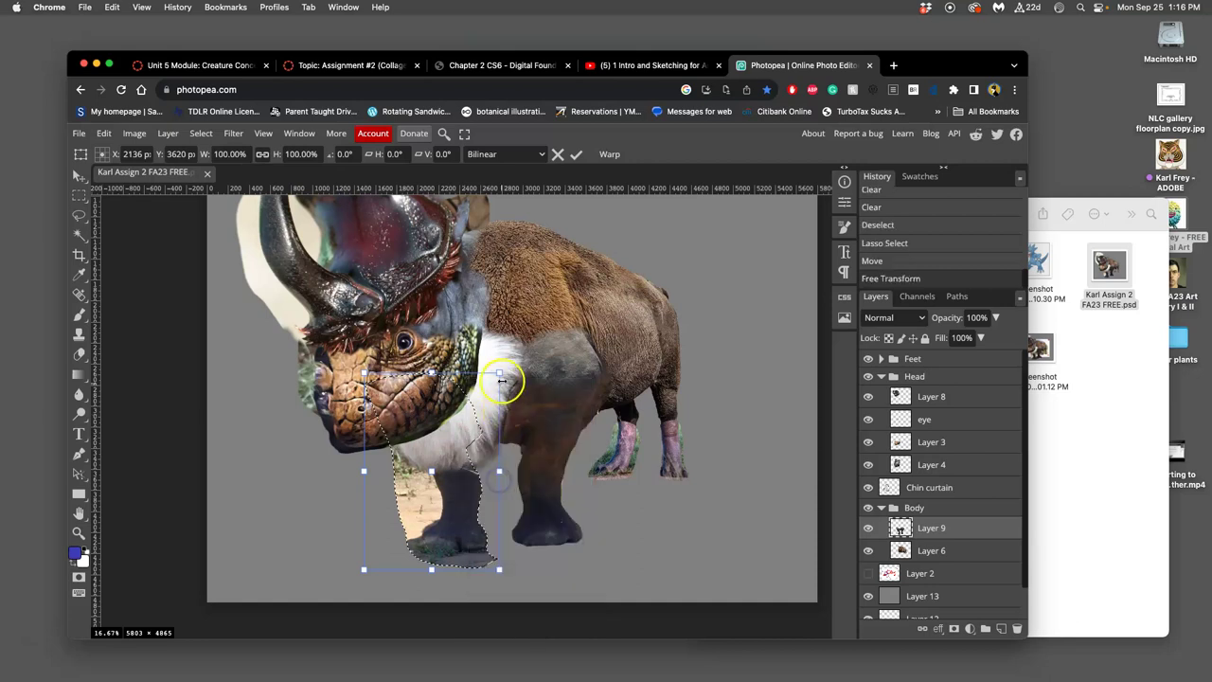
{"action": "left_click_drag", "start_coordinate": [502, 373], "coordinate": [520, 360]}
{"action": "left_click_drag", "start_coordinate": [460, 451], "coordinate": [453, 447]}
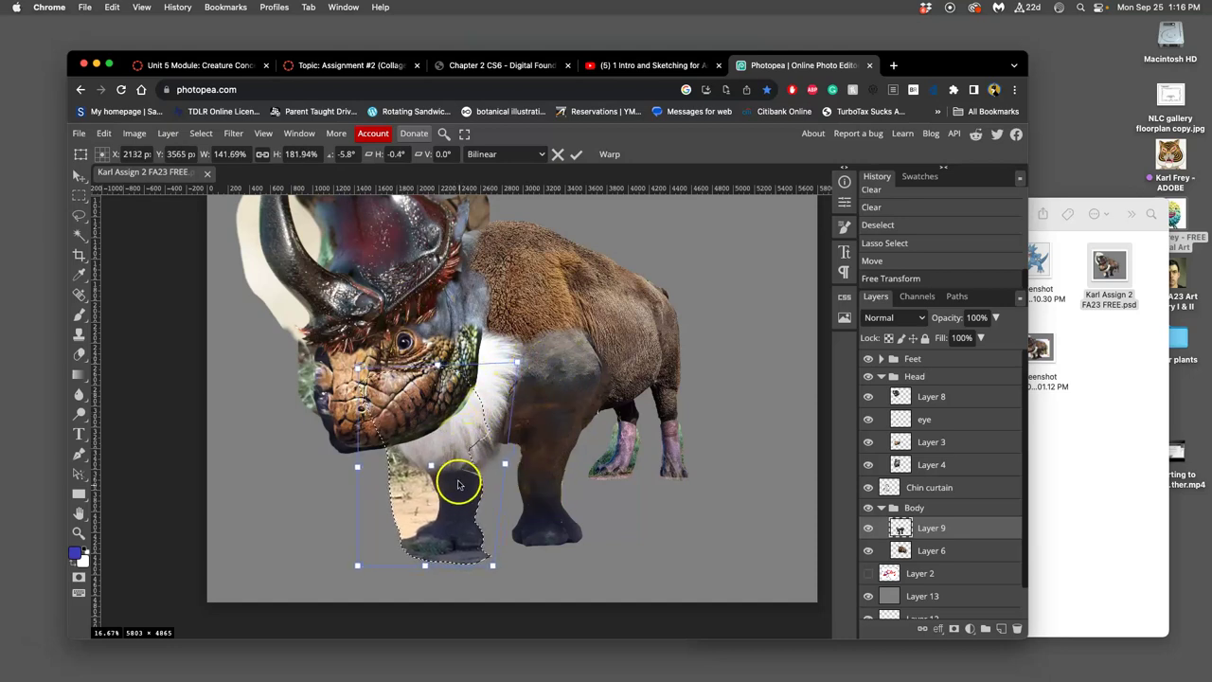
{"action": "key", "text": "Return"}
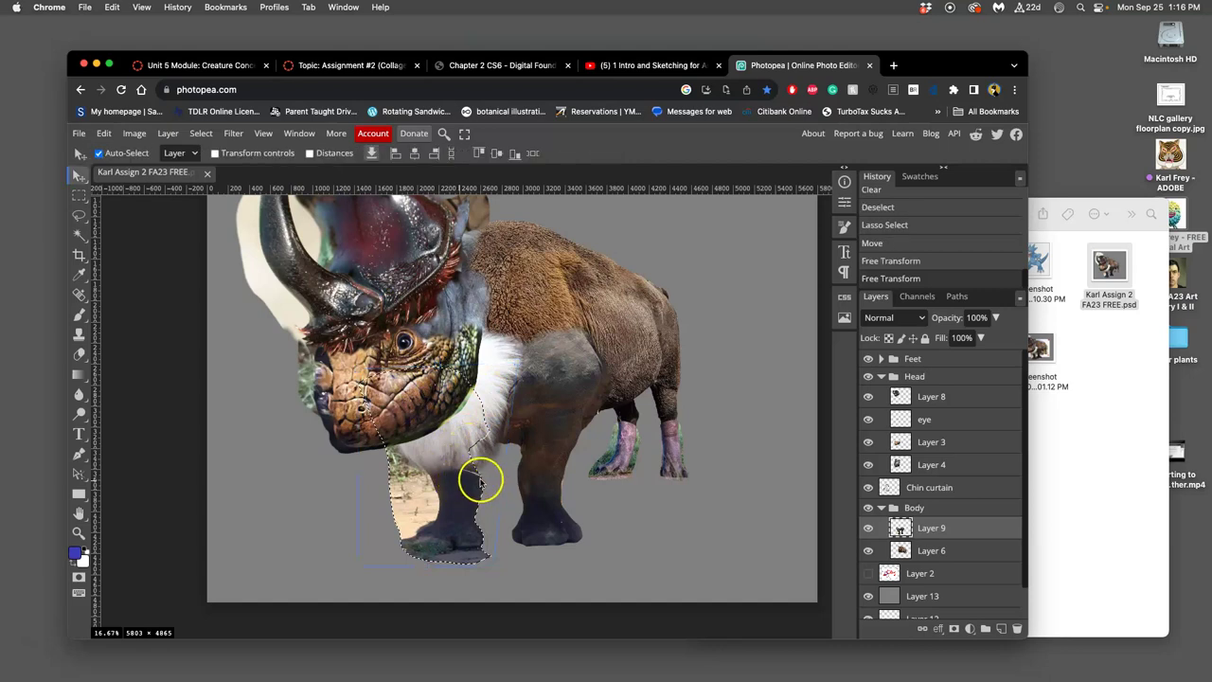
{"action": "key", "text": "ctrl+d"}
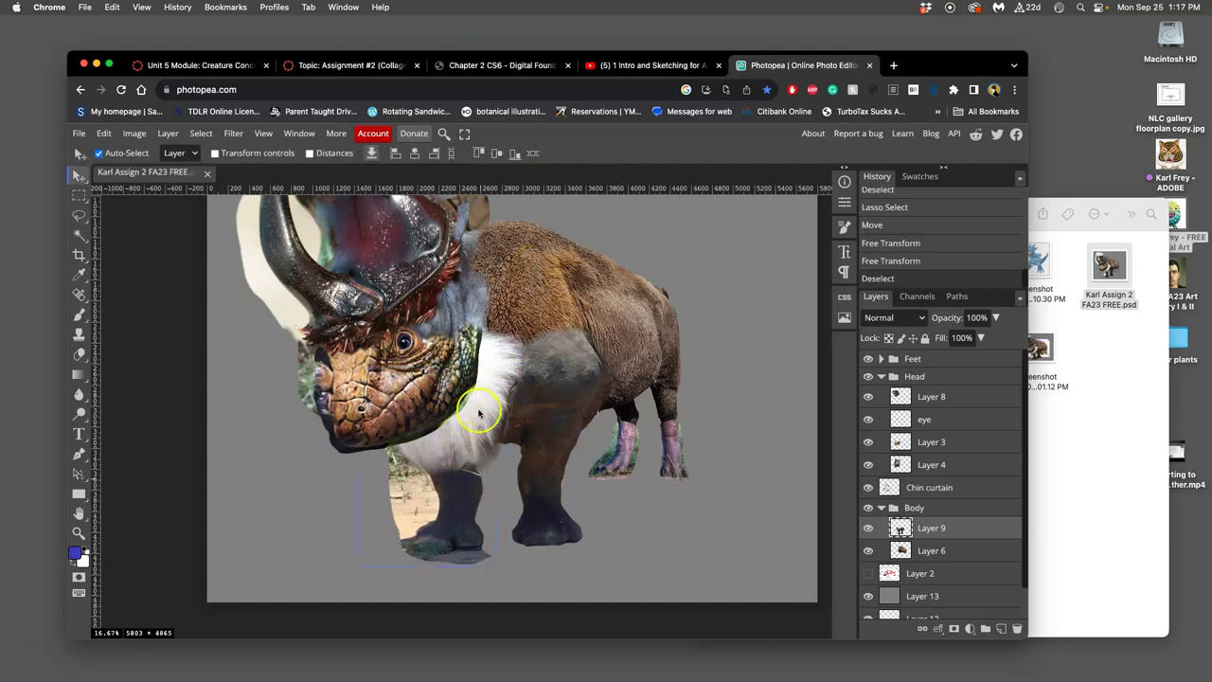
Lasso the sandy dirt-and-grass patch beside the front leg and delete it twice
{"action": "left_click", "coordinate": [78, 215]}
{"action": "left_click_drag", "start_coordinate": [303, 386], "coordinate": [296, 407]}
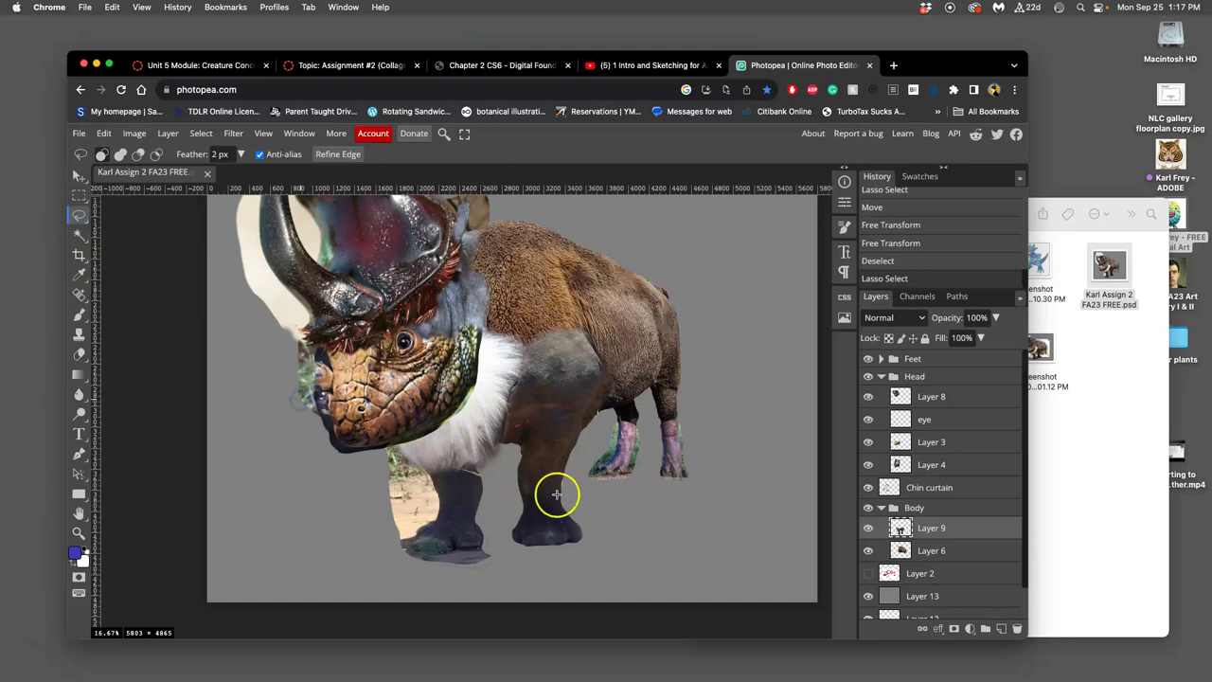
{"action": "scroll", "coordinate": [414, 433], "scroll_direction": "up", "scroll_amount": 2}
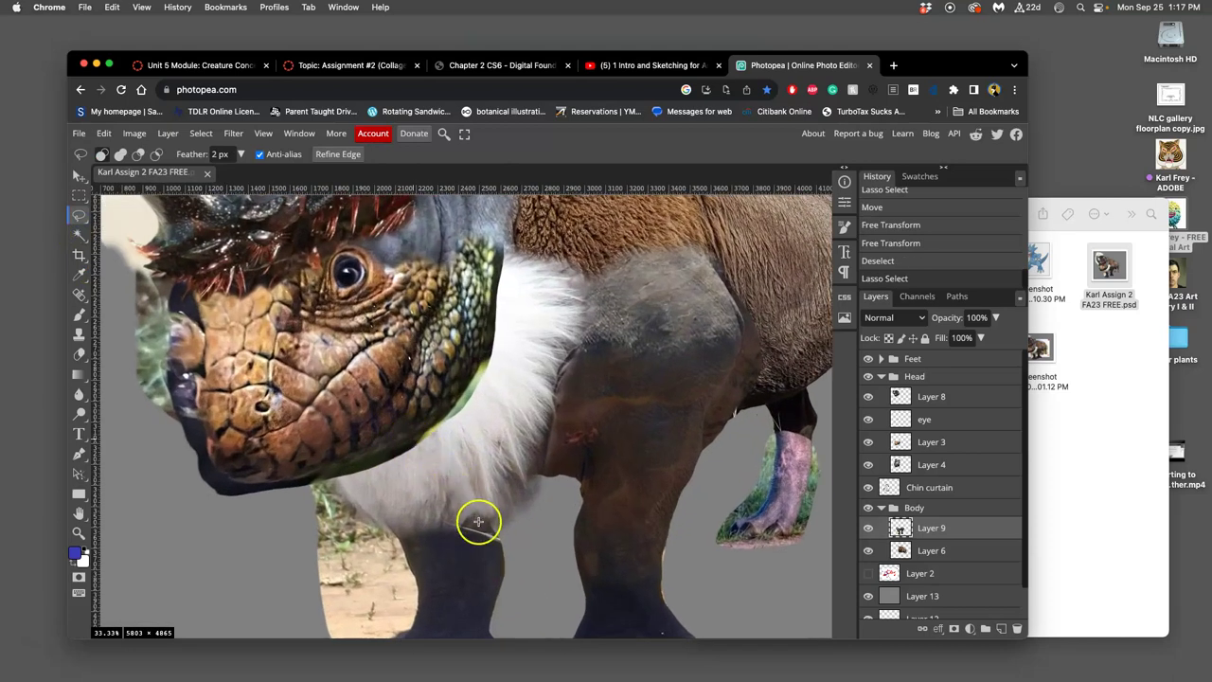
{"action": "scroll", "coordinate": [478, 520], "scroll_direction": "down", "scroll_amount": 5}
{"action": "scroll", "coordinate": [446, 346], "scroll_direction": "right", "scroll_amount": 2}
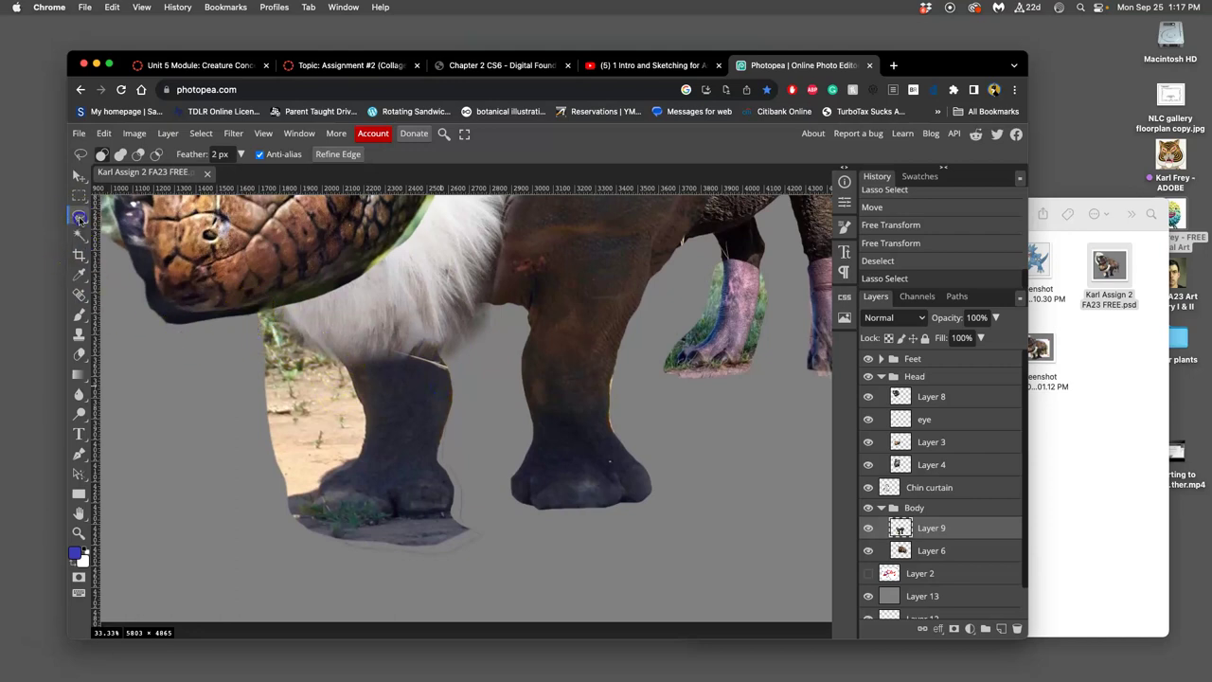
{"action": "left_click_drag", "start_coordinate": [241, 316], "coordinate": [258, 292]}
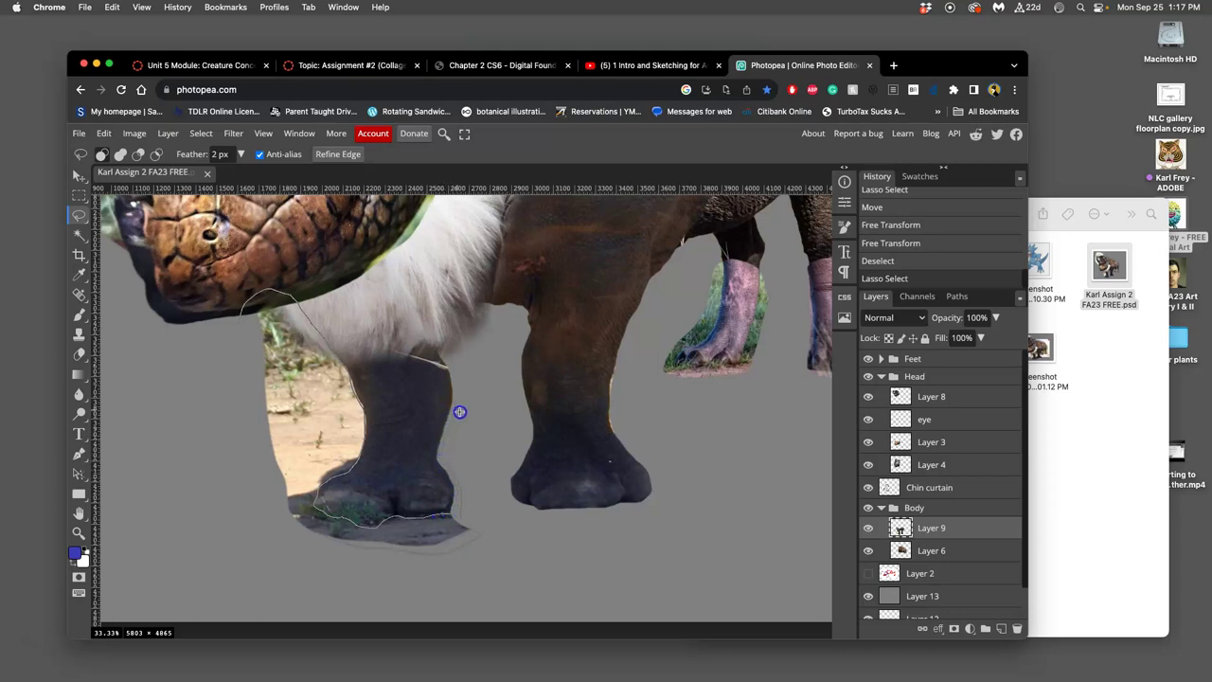
{"action": "mouse_move", "coordinate": [381, 617]}
{"action": "left_mouse_down"}
{"action": "mouse_move", "coordinate": [277, 579]}
{"action": "mouse_move", "coordinate": [196, 345]}
{"action": "left_mouse_up"}
{"action": "key", "text": "Delete"}
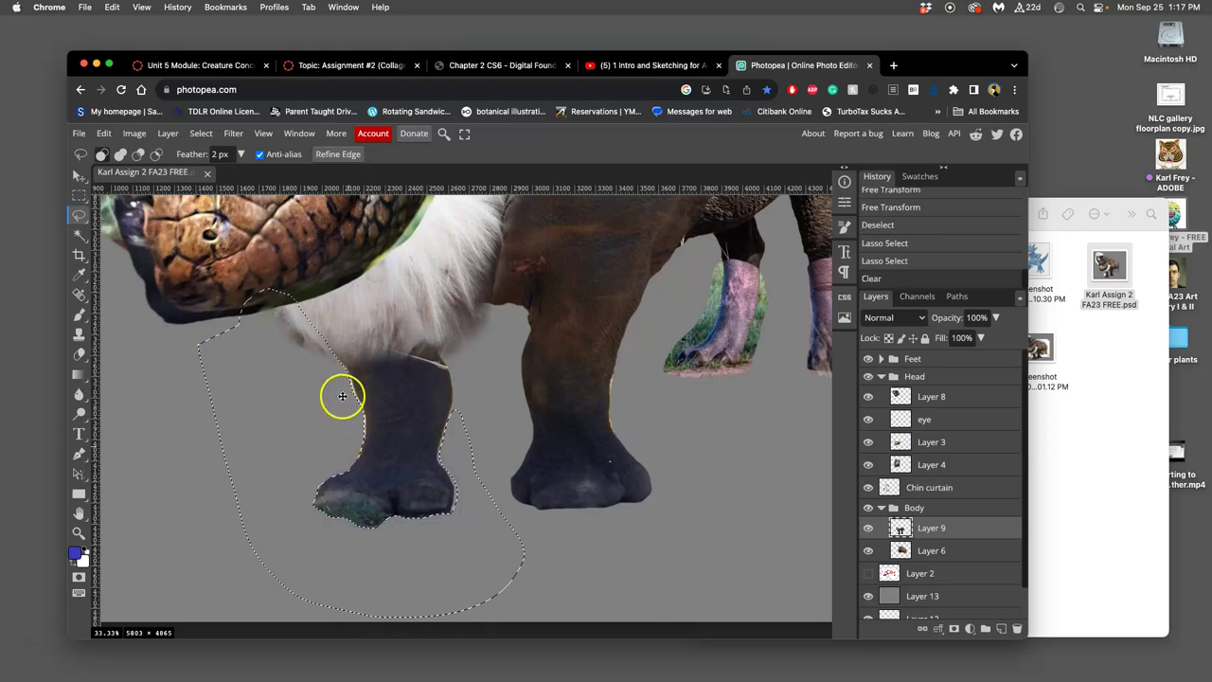
{"action": "key", "text": "Delete"}
{"action": "key", "text": "Delete"}
{"action": "key", "text": "Delete"}
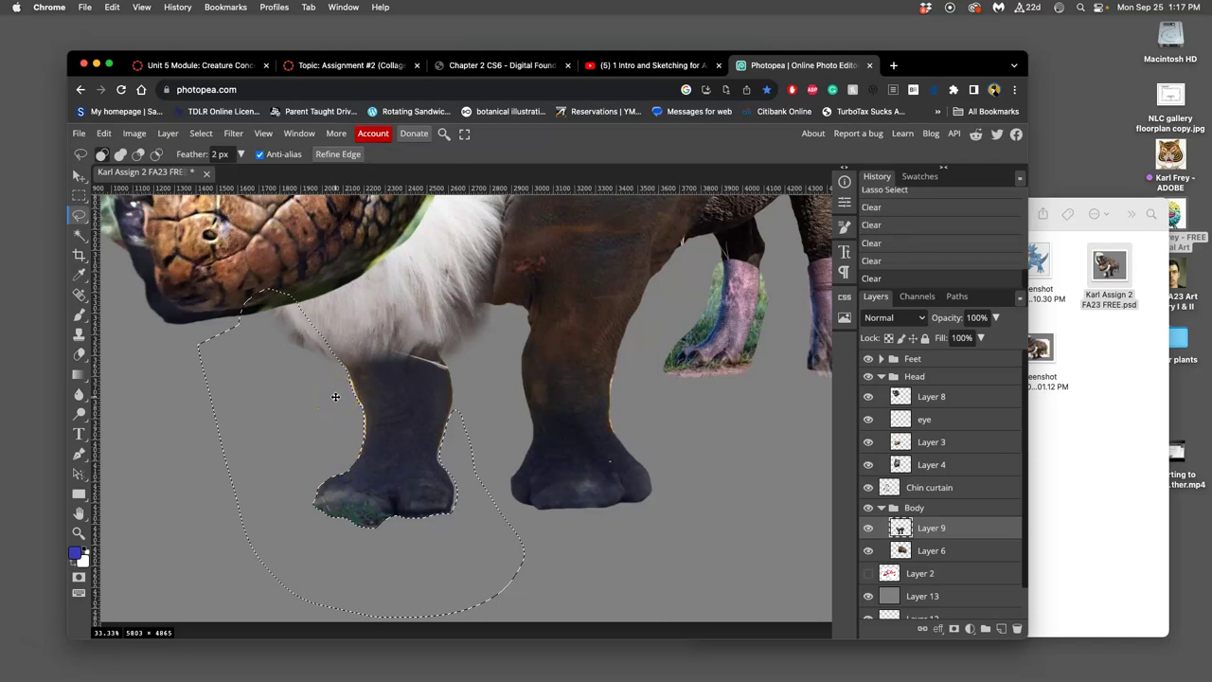
Lasso the pale halo along the leg's upper left edge, delete it and deselect
{"action": "scroll", "coordinate": [333, 398], "scroll_direction": "up", "scroll_amount": 5}
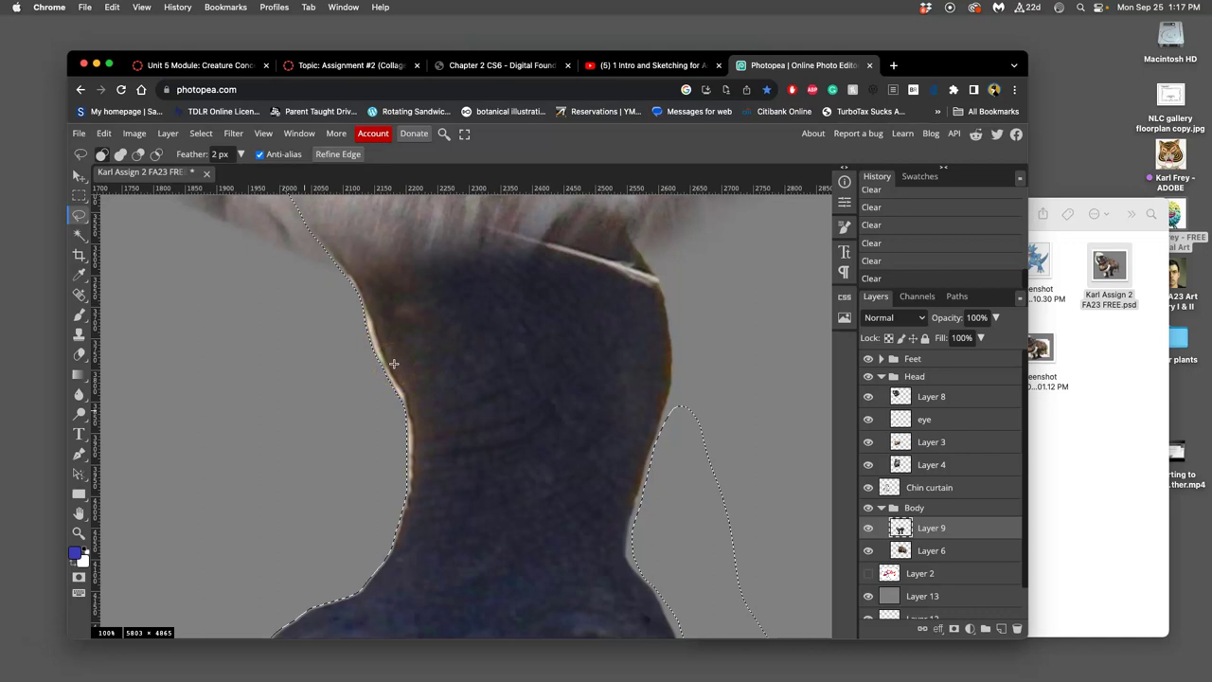
{"action": "left_click", "coordinate": [468, 306]}
{"action": "left_click", "coordinate": [351, 317]}
{"action": "left_click", "coordinate": [325, 303]}
{"action": "left_click", "coordinate": [324, 242]}
{"action": "left_click", "coordinate": [331, 252]}
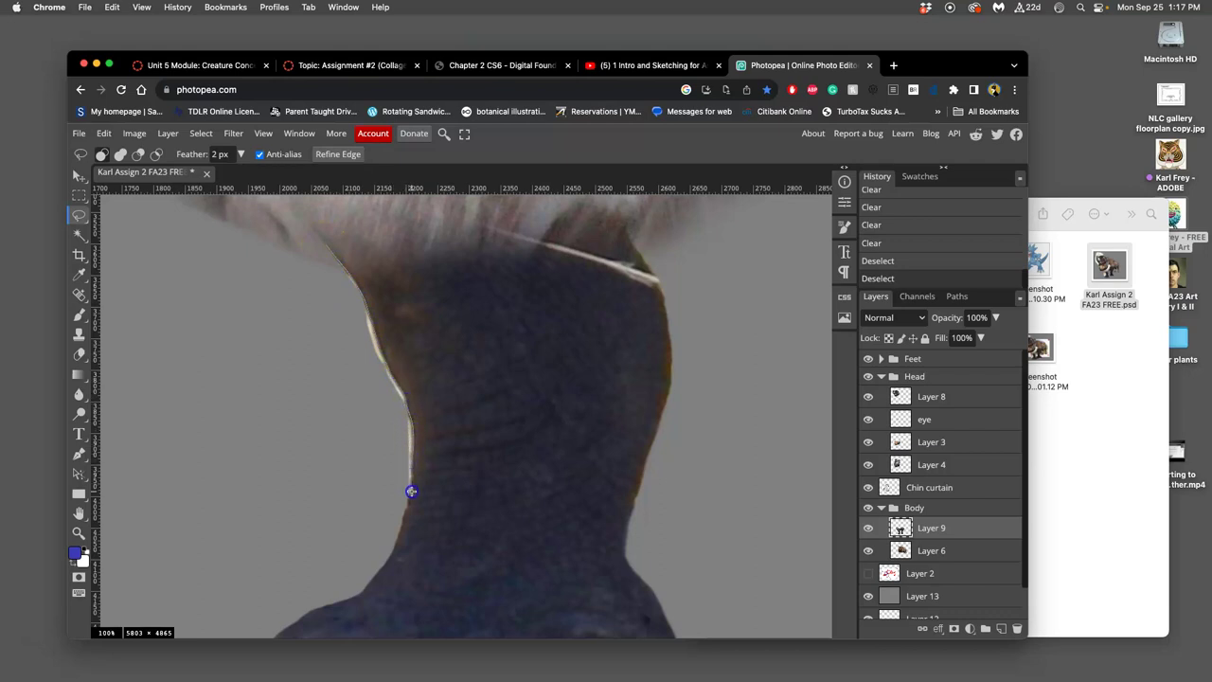
{"action": "mouse_move", "coordinate": [380, 557]}
{"action": "left_mouse_down"}
{"action": "mouse_move", "coordinate": [321, 498]}
{"action": "mouse_move", "coordinate": [263, 255]}
{"action": "left_mouse_up"}
{"action": "key", "text": "Delete"}
{"action": "left_click", "coordinate": [306, 355]}
{"action": "left_click", "coordinate": [224, 445]}
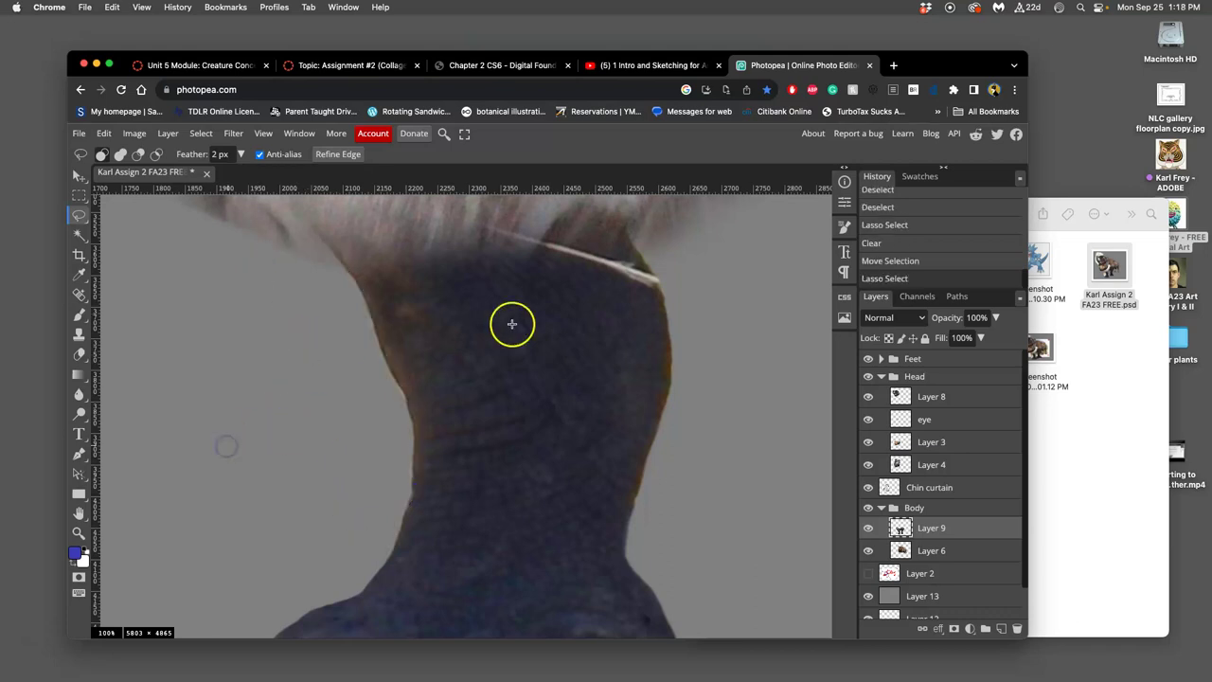
{"action": "scroll", "coordinate": [665, 377], "scroll_direction": "down", "scroll_amount": 5}
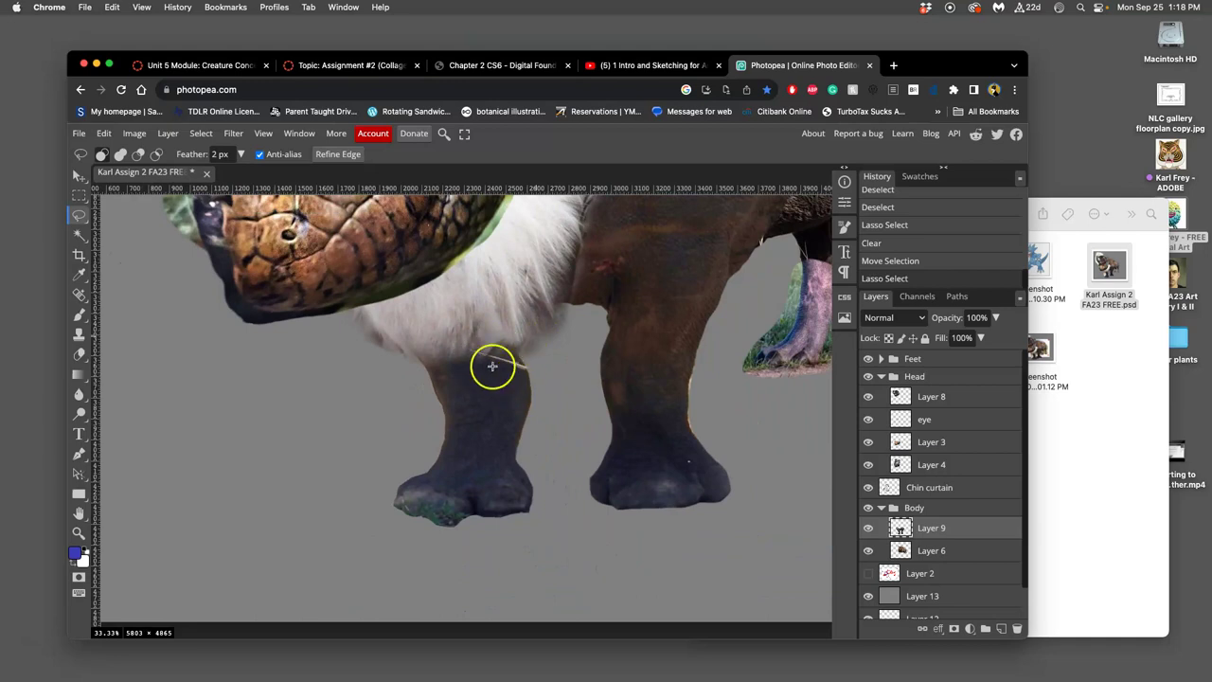
{"action": "left_click_drag", "start_coordinate": [533, 504], "coordinate": [536, 516]}
{"action": "key", "text": "Delete"}
{"action": "key", "text": "ctrl+d"}
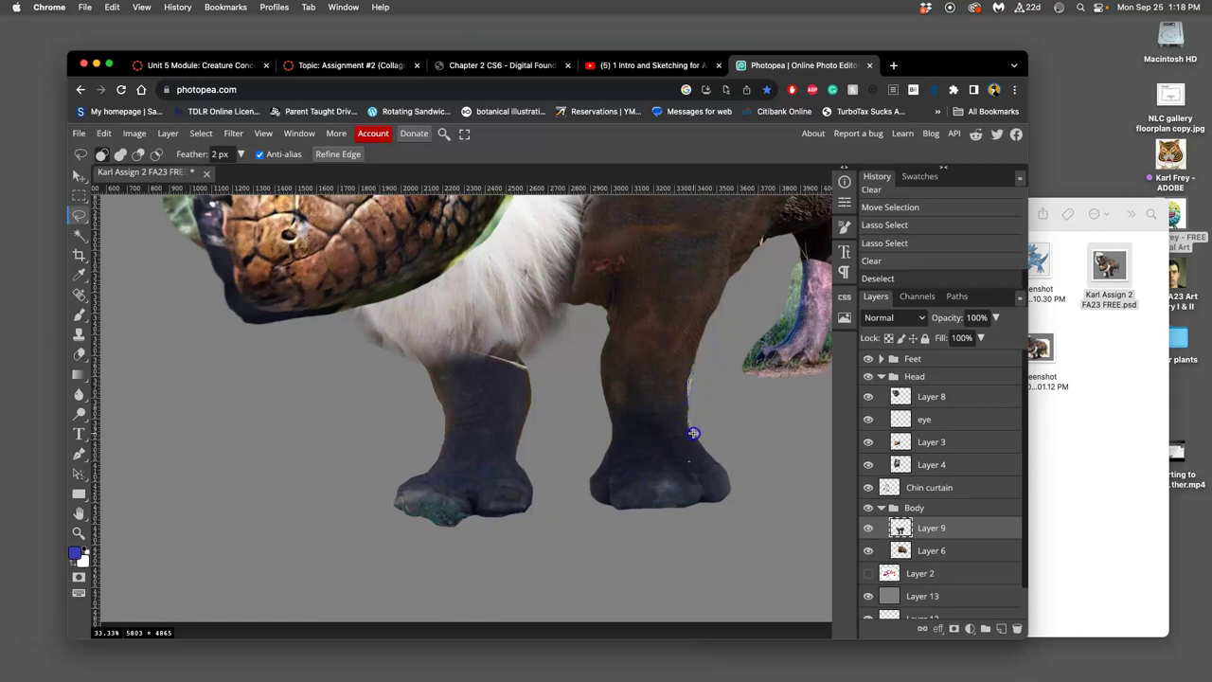
{"action": "left_click_drag", "start_coordinate": [705, 381], "coordinate": [712, 390]}
{"action": "key", "text": "Delete"}
{"action": "key", "text": "ctrl+d"}
{"action": "scroll", "coordinate": [768, 384], "scroll_direction": "right", "scroll_amount": 5}
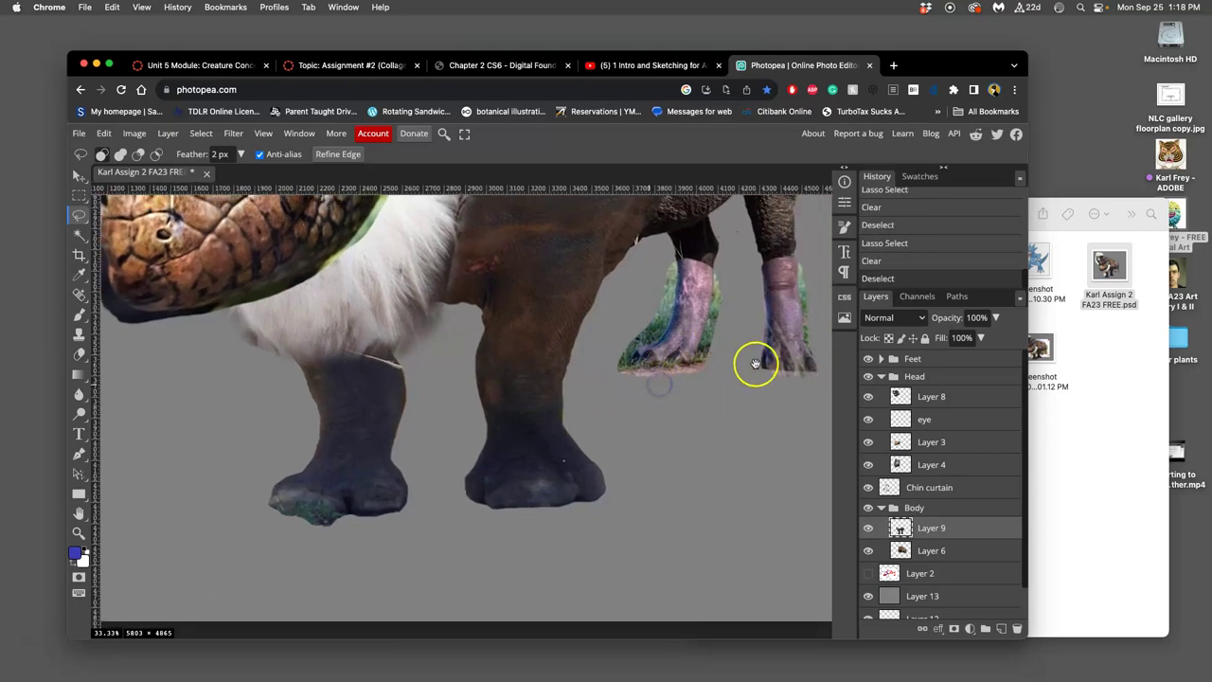
{"action": "scroll", "coordinate": [687, 351], "scroll_direction": "up", "scroll_amount": 5}
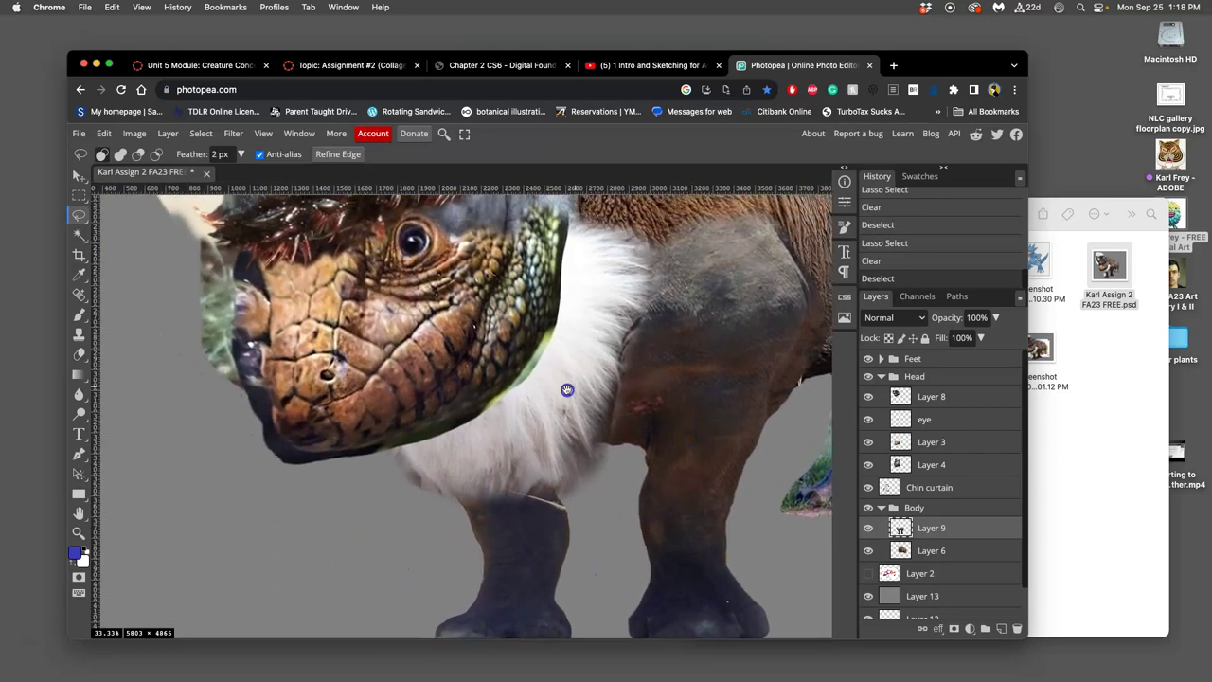
{"action": "scroll", "coordinate": [375, 365], "scroll_direction": "down", "scroll_amount": 2}
{"action": "scroll", "coordinate": [375, 364], "scroll_direction": "right", "scroll_amount": 2}
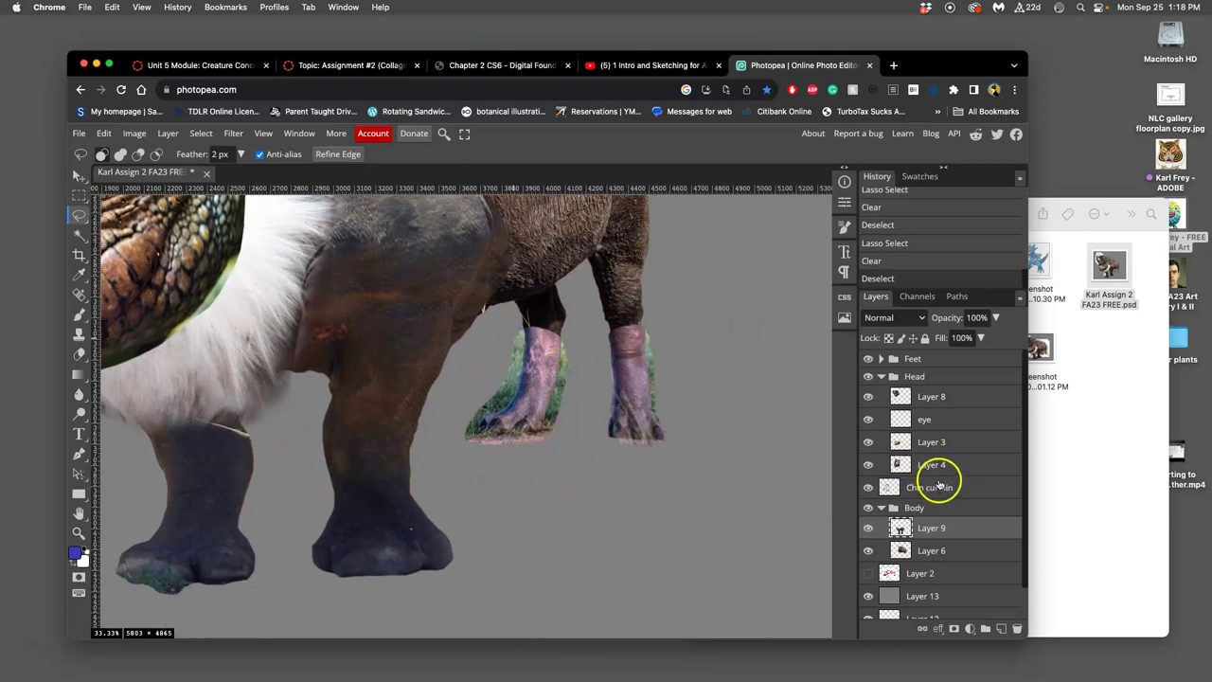
Expand the Feet group, toggle Layer 11's visibility off and on, and zoom in on the feet
{"action": "left_click", "coordinate": [880, 358]}
{"action": "left_click", "coordinate": [868, 378]}
{"action": "left_click", "coordinate": [868, 378]}
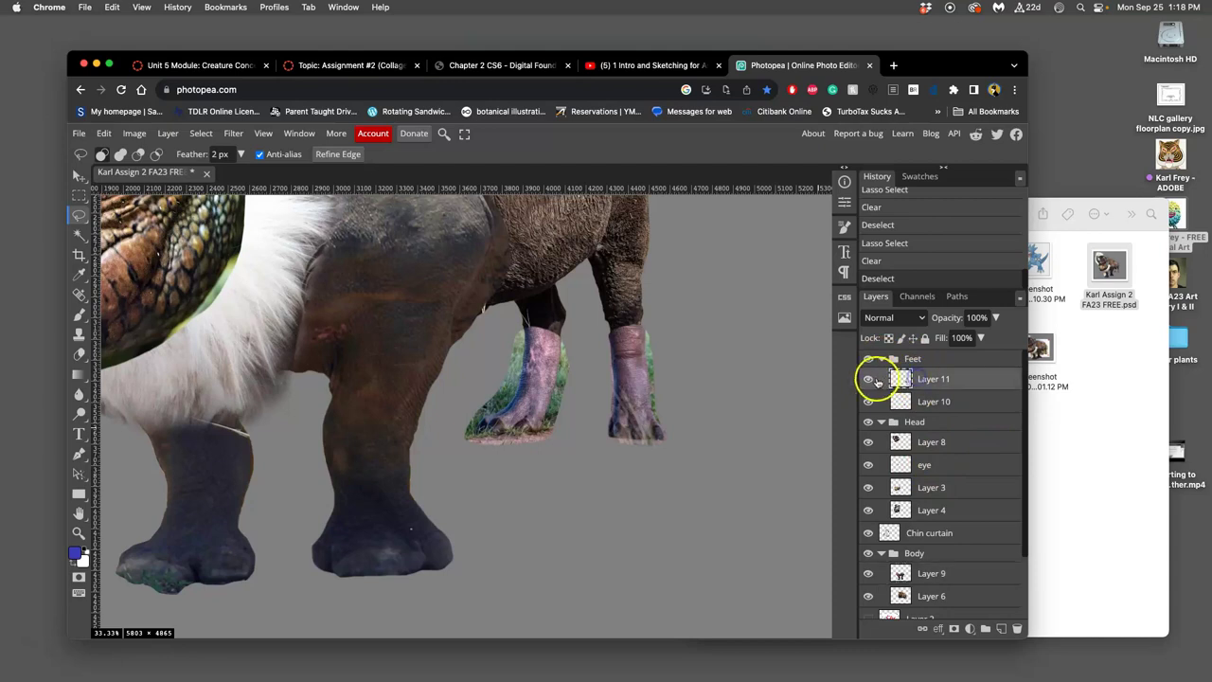
{"action": "left_click", "coordinate": [869, 378]}
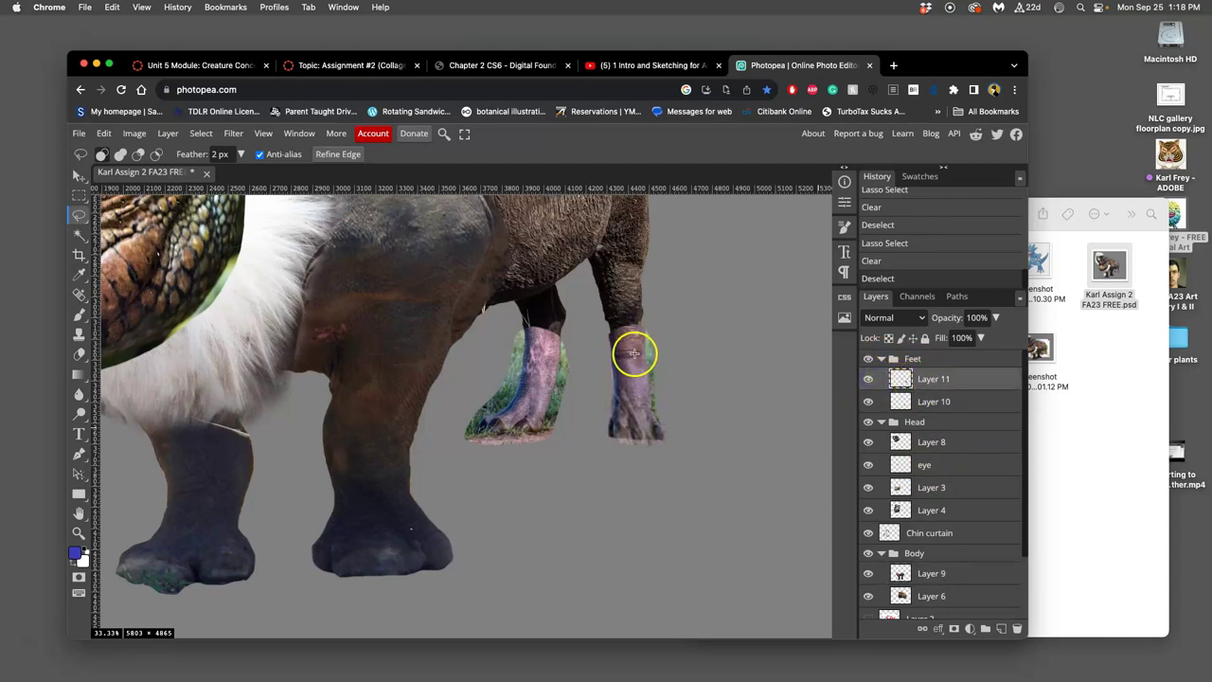
{"action": "scroll", "coordinate": [648, 355], "scroll_direction": "up", "scroll_amount": 1}
{"action": "scroll", "coordinate": [711, 351], "scroll_direction": "up", "scroll_amount": 1}
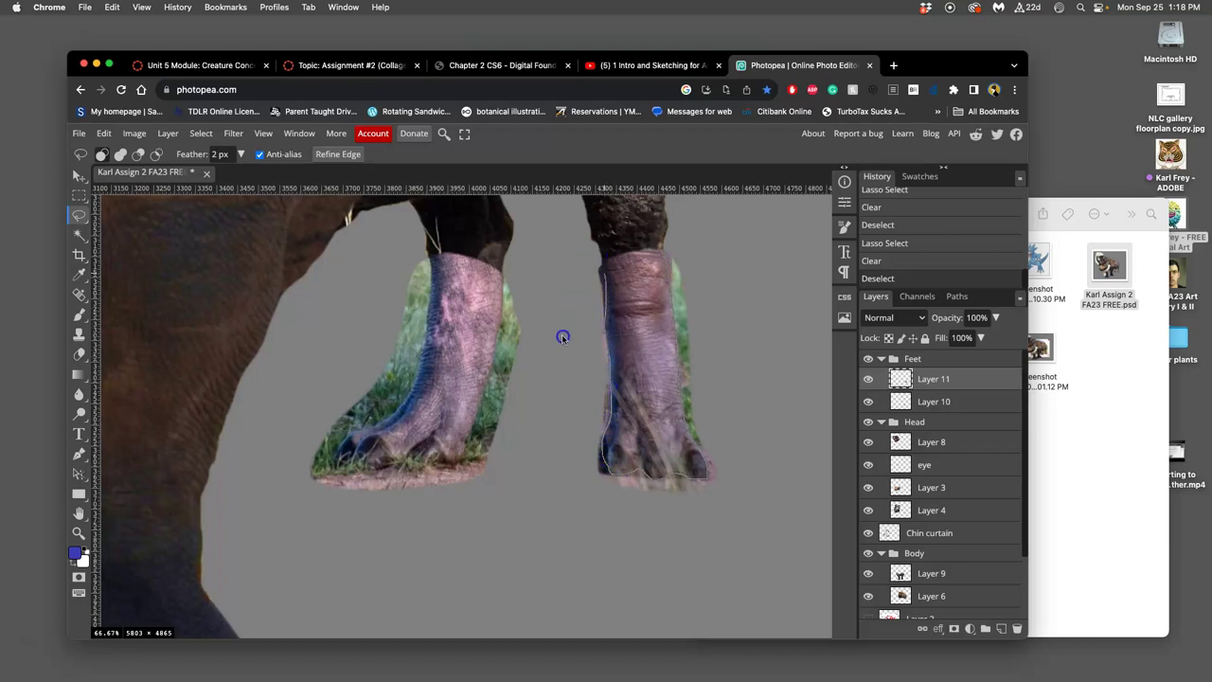
Lasso the grass around the right foot and delete it from Layer 11 and Layer 6
{"action": "mouse_move", "coordinate": [685, 578]}
{"action": "left_mouse_down"}
{"action": "mouse_move", "coordinate": [775, 540]}
{"action": "mouse_move", "coordinate": [784, 452]}
{"action": "mouse_move", "coordinate": [769, 347]}
{"action": "mouse_move", "coordinate": [731, 246]}
{"action": "mouse_move", "coordinate": [679, 231]}
{"action": "left_mouse_up"}
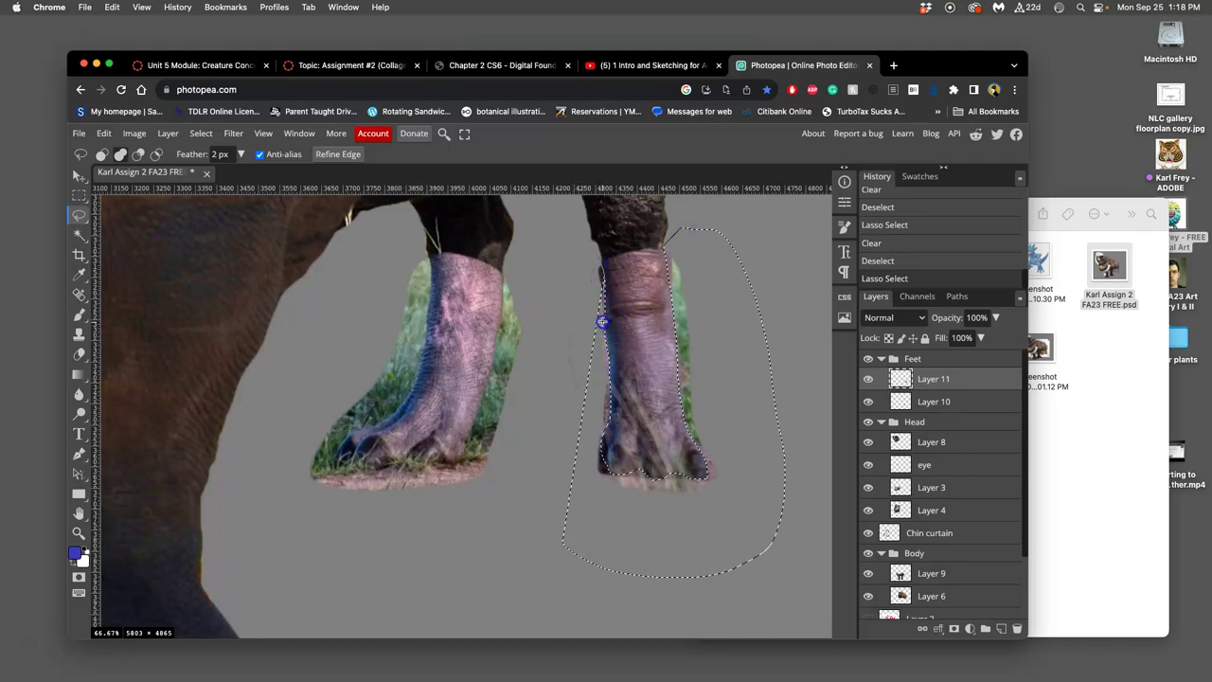
{"action": "left_click_drag", "start_coordinate": [601, 320], "coordinate": [587, 388]}
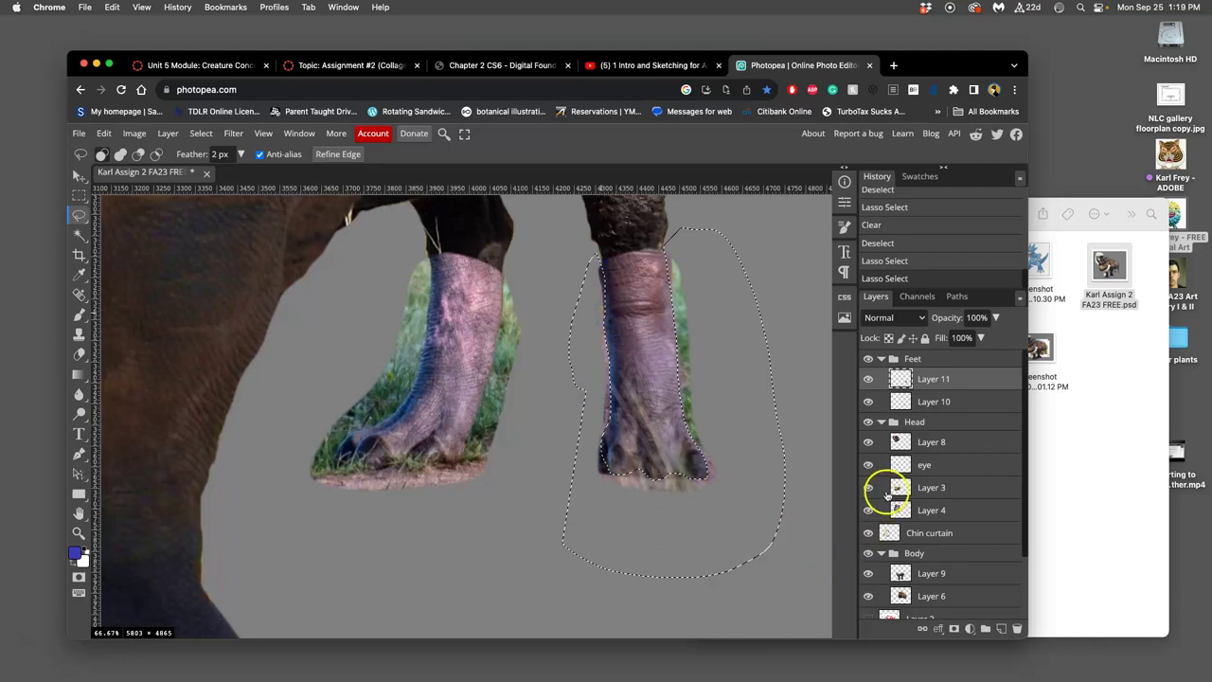
{"action": "key", "text": "Delete"}
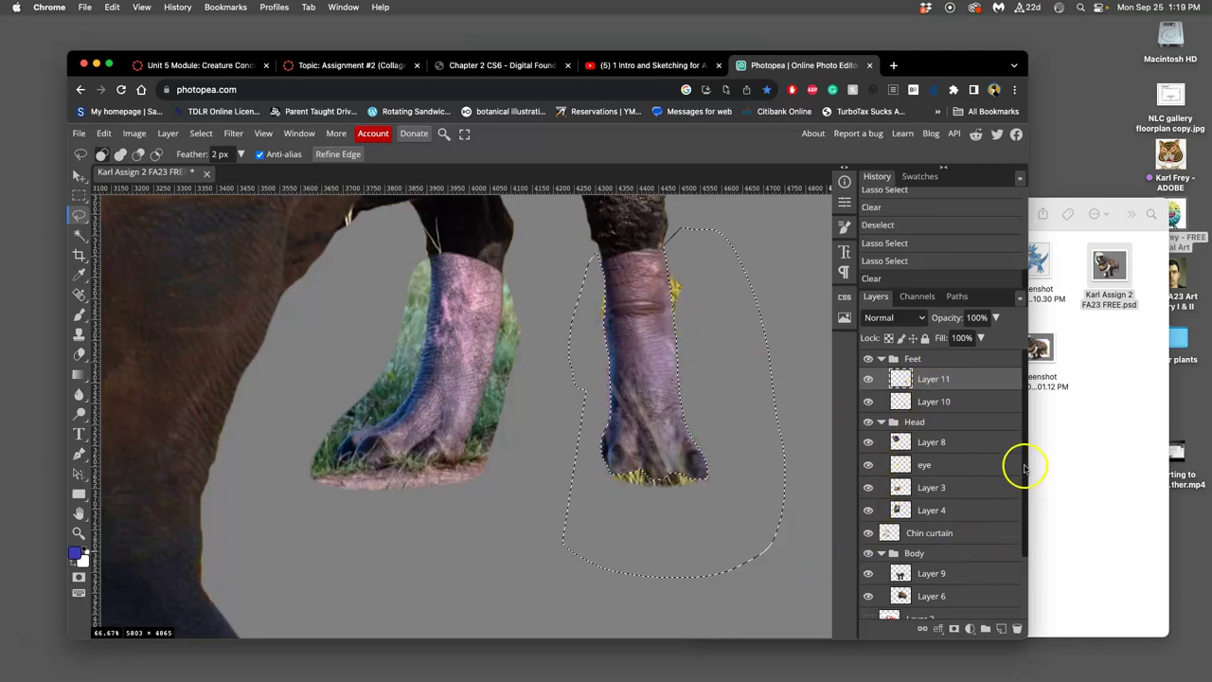
{"action": "scroll", "coordinate": [1022, 467], "scroll_direction": "down", "scroll_amount": 3}
{"action": "left_click", "coordinate": [965, 517]}
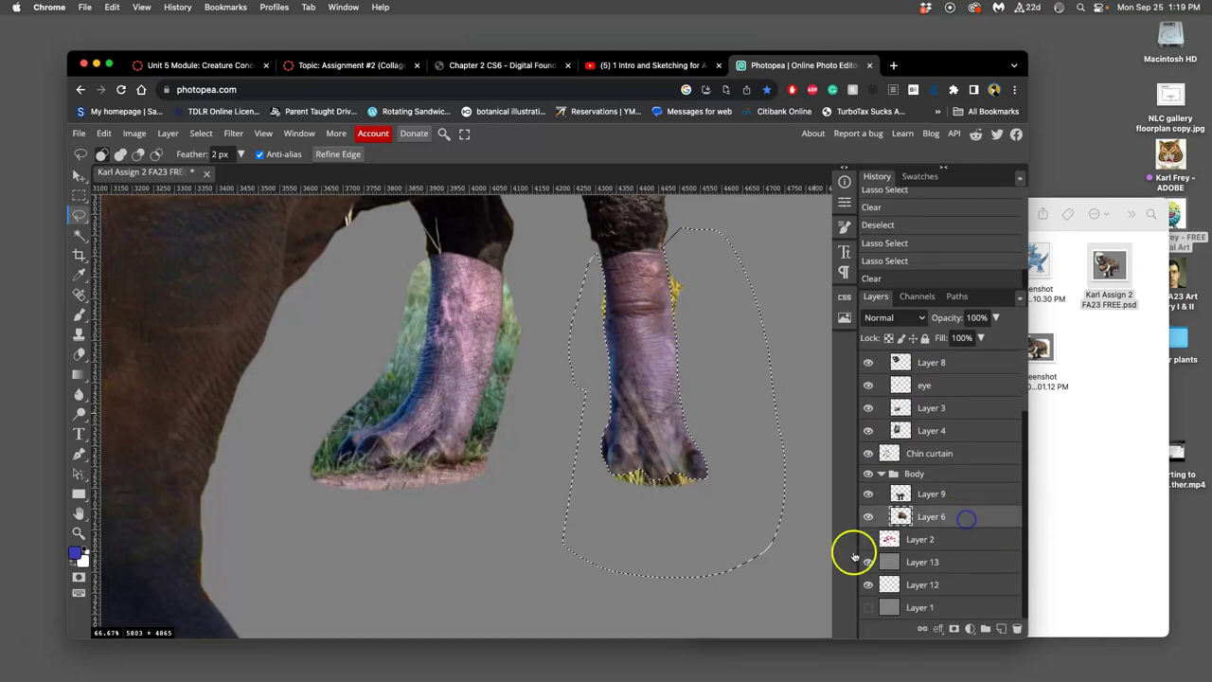
{"action": "key", "text": "Delete"}
{"action": "key", "text": "Delete"}
{"action": "key", "text": "Delete"}
{"action": "key", "text": "super+d"}
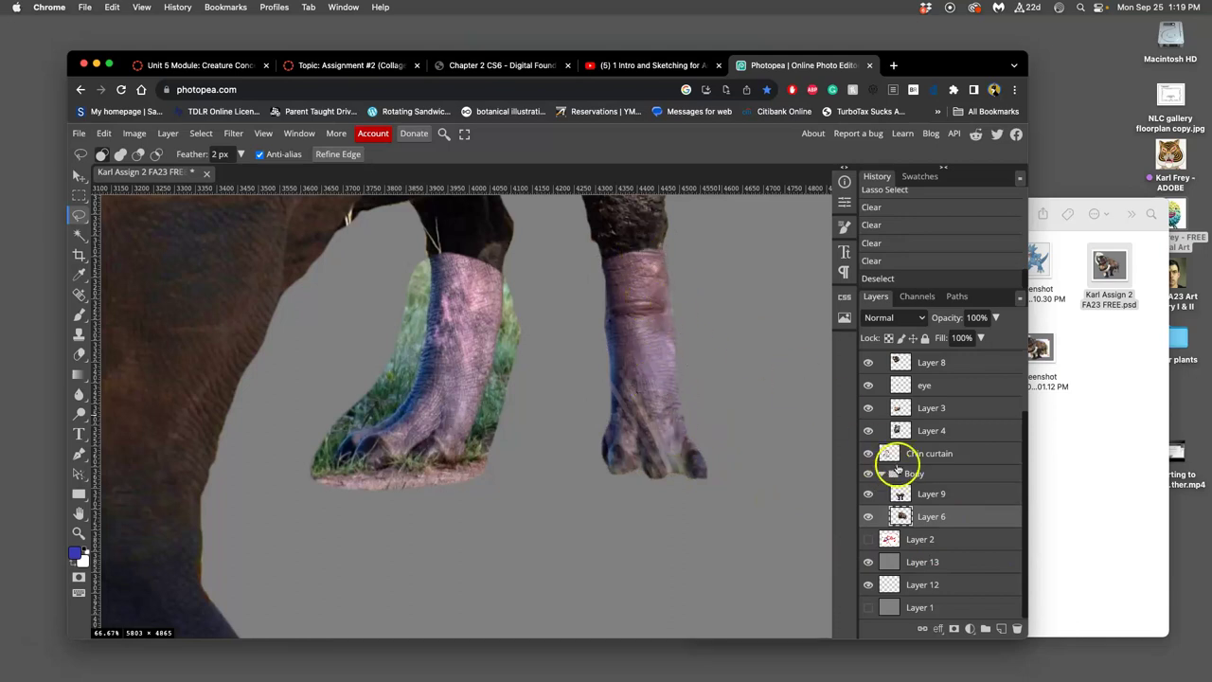
{"action": "left_click_drag", "start_coordinate": [1021, 427], "coordinate": [1021, 367]}
{"action": "left_click", "coordinate": [869, 401]}
{"action": "left_click", "coordinate": [869, 401]}
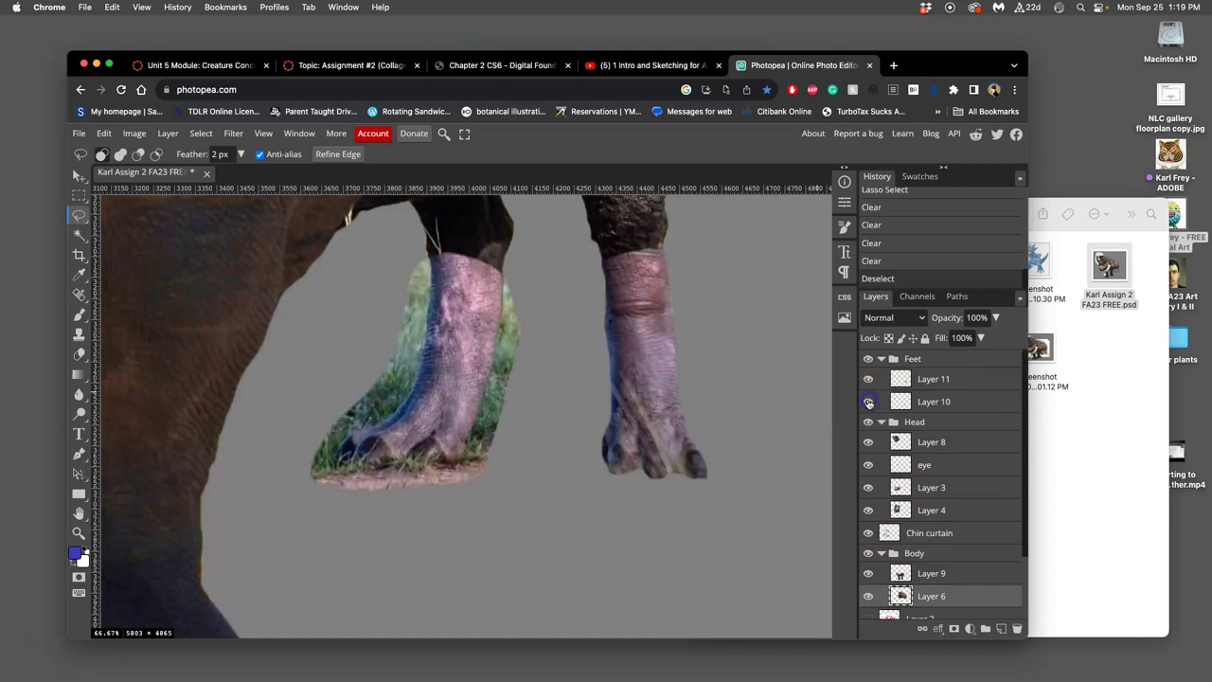
{"action": "left_click", "coordinate": [869, 402]}
{"action": "left_click", "coordinate": [869, 402]}
{"action": "left_click", "coordinate": [871, 380]}
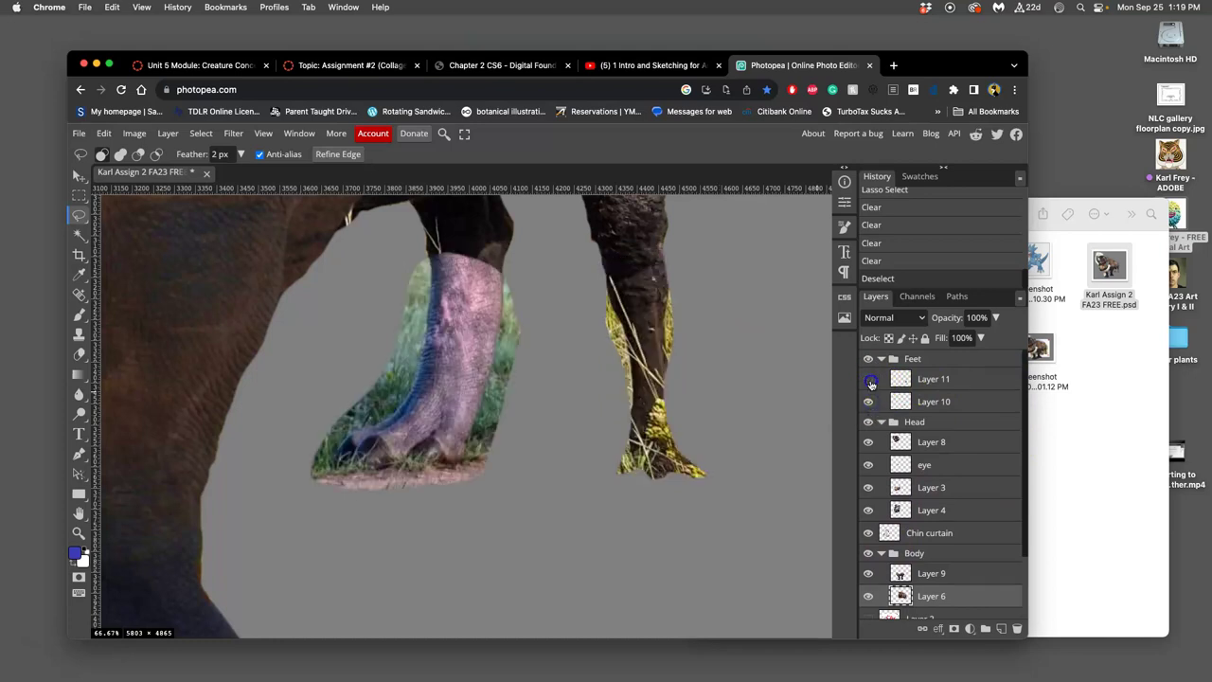
{"action": "left_click", "coordinate": [871, 379]}
{"action": "left_click", "coordinate": [871, 379]}
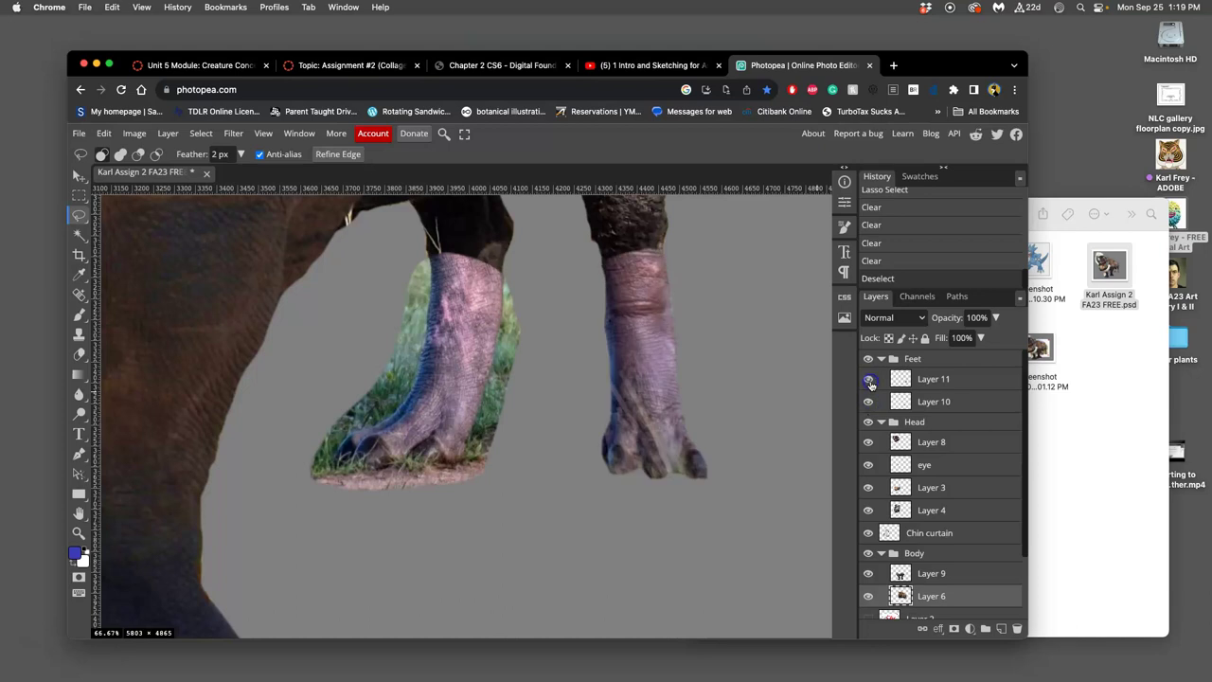
{"action": "left_click", "coordinate": [870, 381]}
{"action": "left_click", "coordinate": [870, 381]}
{"action": "key", "text": "super+minus"}
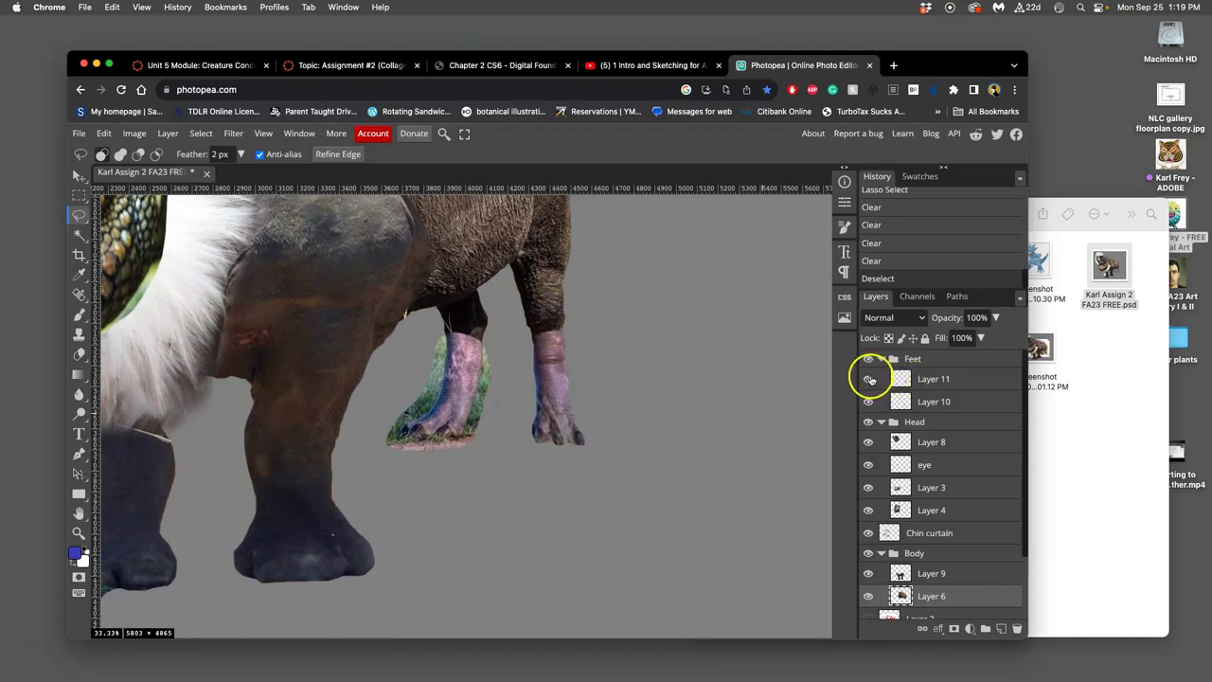
{"action": "left_click", "coordinate": [869, 380]}
{"action": "left_click", "coordinate": [870, 378]}
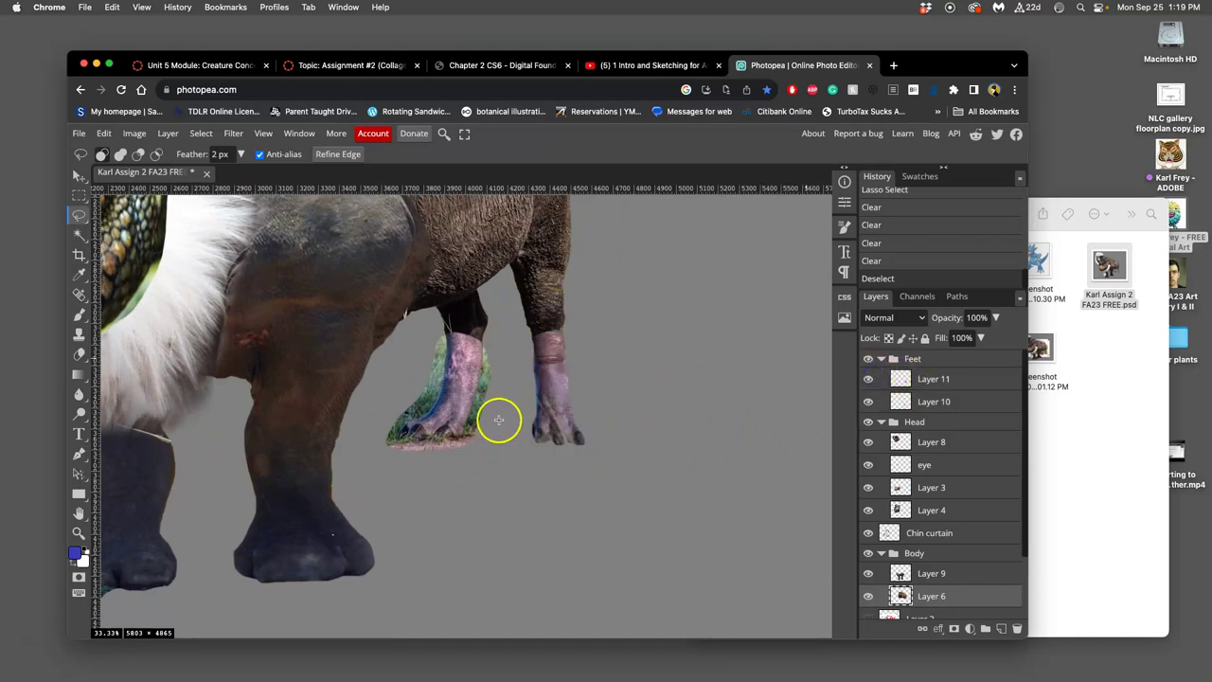
Check the right foot on Layer 11, then make Layer 10 (left foot) active and zoom in
{"action": "scroll", "coordinate": [498, 406], "scroll_direction": "left", "scroll_amount": 2}
{"action": "left_click", "coordinate": [909, 380]}
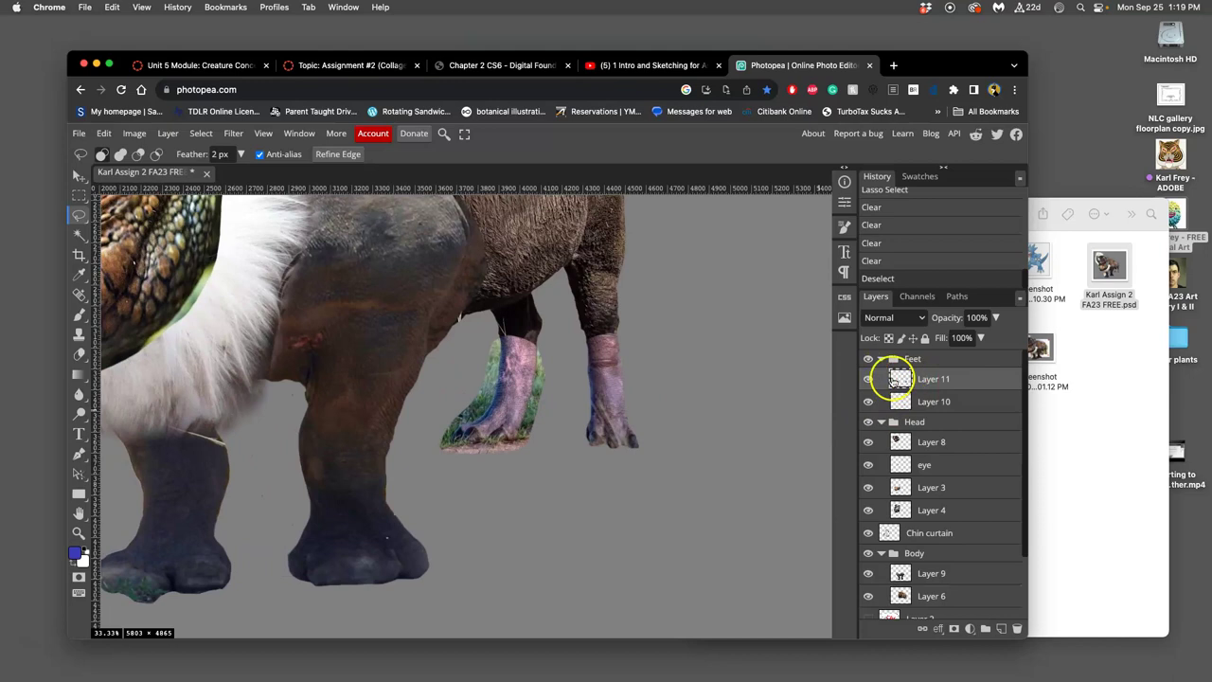
{"action": "left_click", "coordinate": [869, 379]}
{"action": "left_click", "coordinate": [868, 379]}
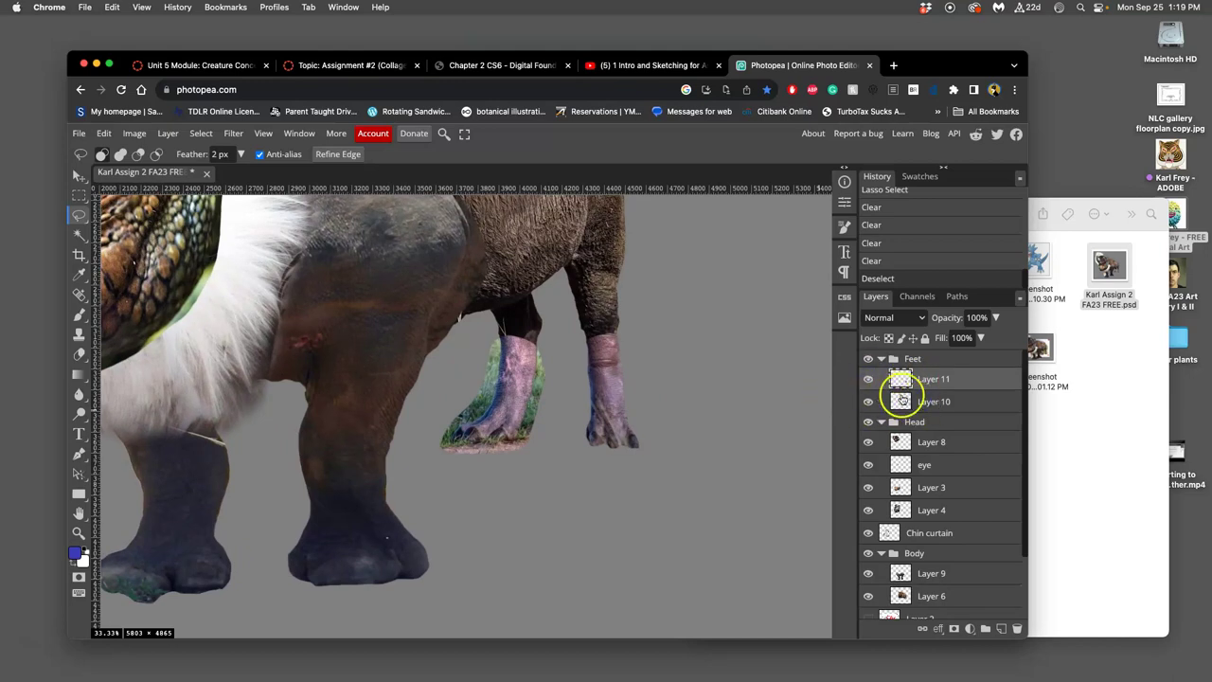
{"action": "left_click", "coordinate": [921, 402]}
{"action": "scroll", "coordinate": [734, 391], "scroll_direction": "up", "scroll_amount": 1}
{"action": "scroll", "coordinate": [673, 392], "scroll_direction": "up", "scroll_amount": 1}
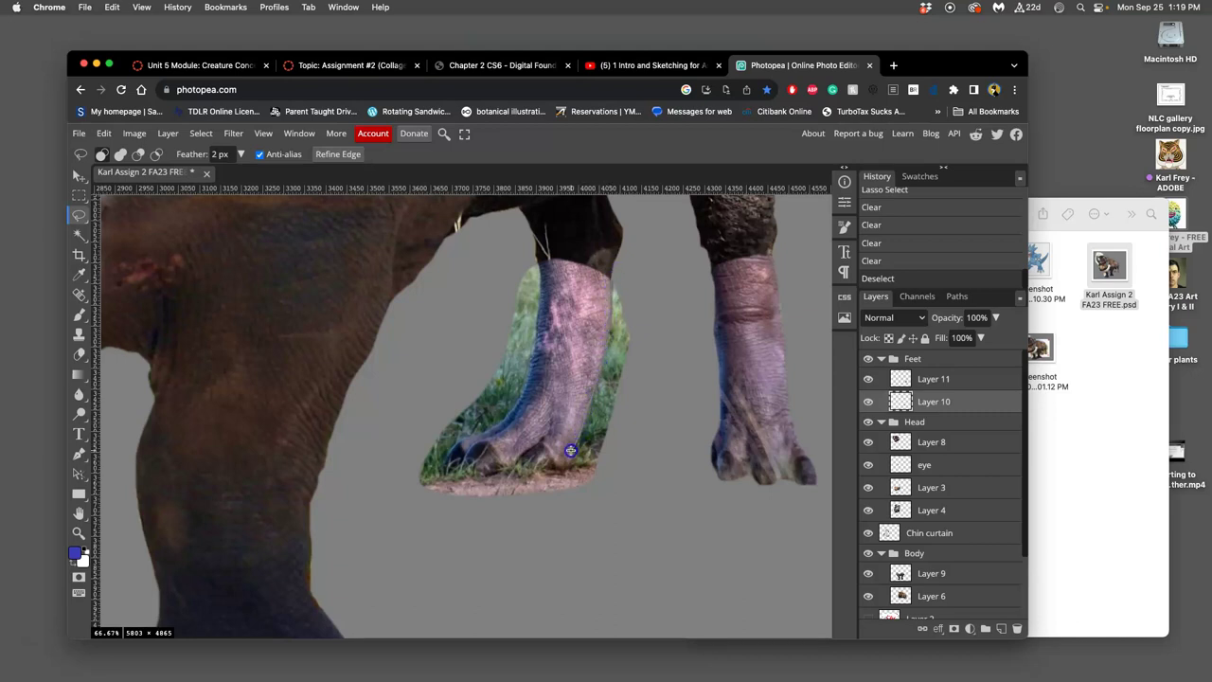
{"action": "left_click_drag", "start_coordinate": [564, 465], "coordinate": [587, 436]}
{"action": "left_click", "coordinate": [582, 413]}
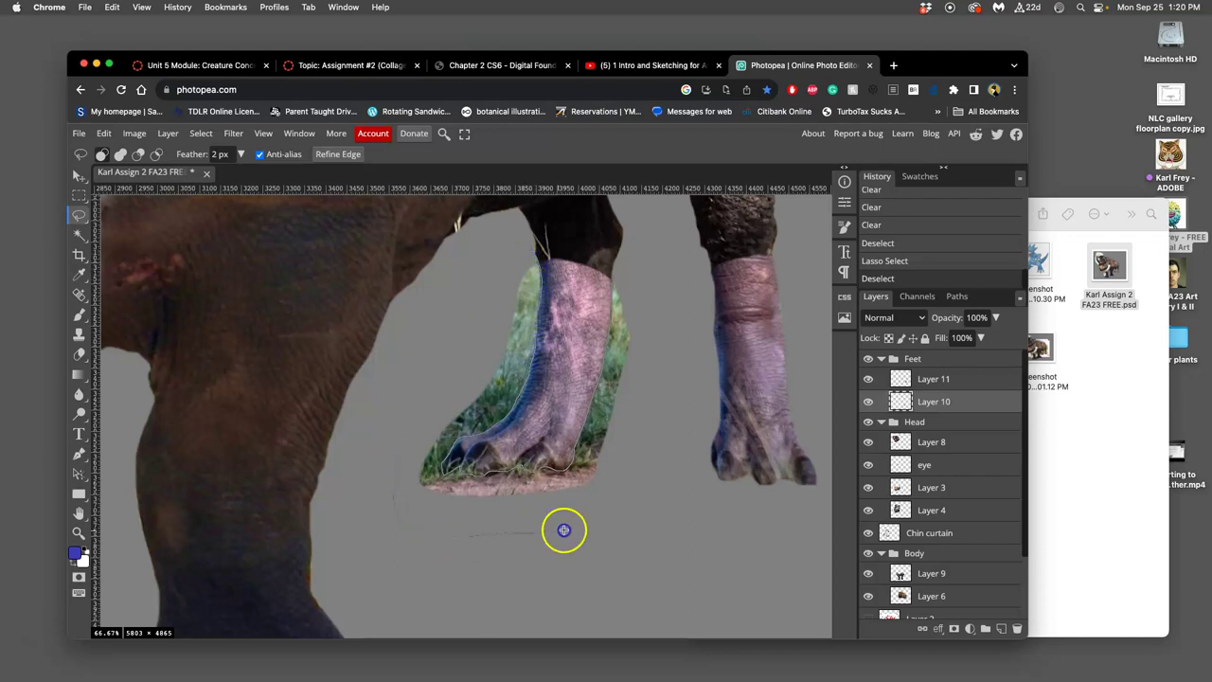
Lasso the grass around the left foot and delete it from Layer 10 and Layer 6
{"action": "mouse_move", "coordinate": [580, 525]}
{"action": "left_mouse_down"}
{"action": "mouse_move", "coordinate": [647, 423]}
{"action": "mouse_move", "coordinate": [659, 298]}
{"action": "mouse_move", "coordinate": [623, 246]}
{"action": "left_mouse_up"}
{"action": "key", "text": "Delete"}
{"action": "key", "text": "Delete"}
{"action": "key", "text": "Delete"}
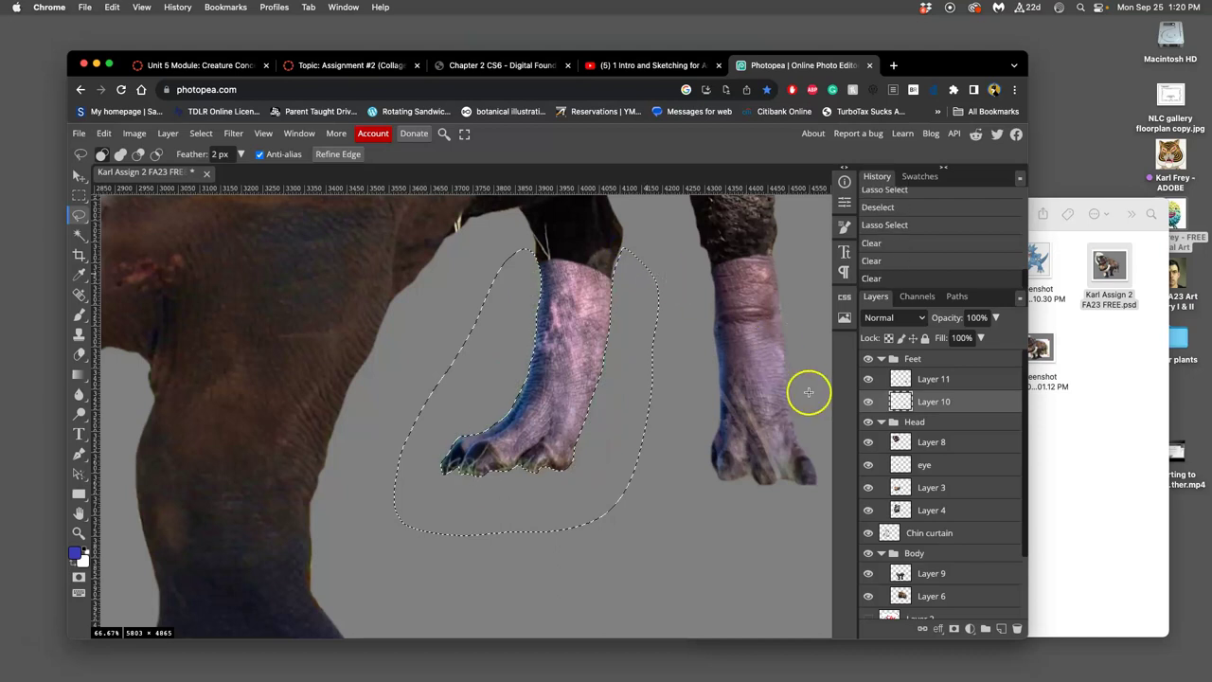
{"action": "scroll", "coordinate": [1025, 582], "scroll_direction": "down", "scroll_amount": 3}
{"action": "left_click", "coordinate": [963, 511]}
{"action": "key", "text": "Delete"}
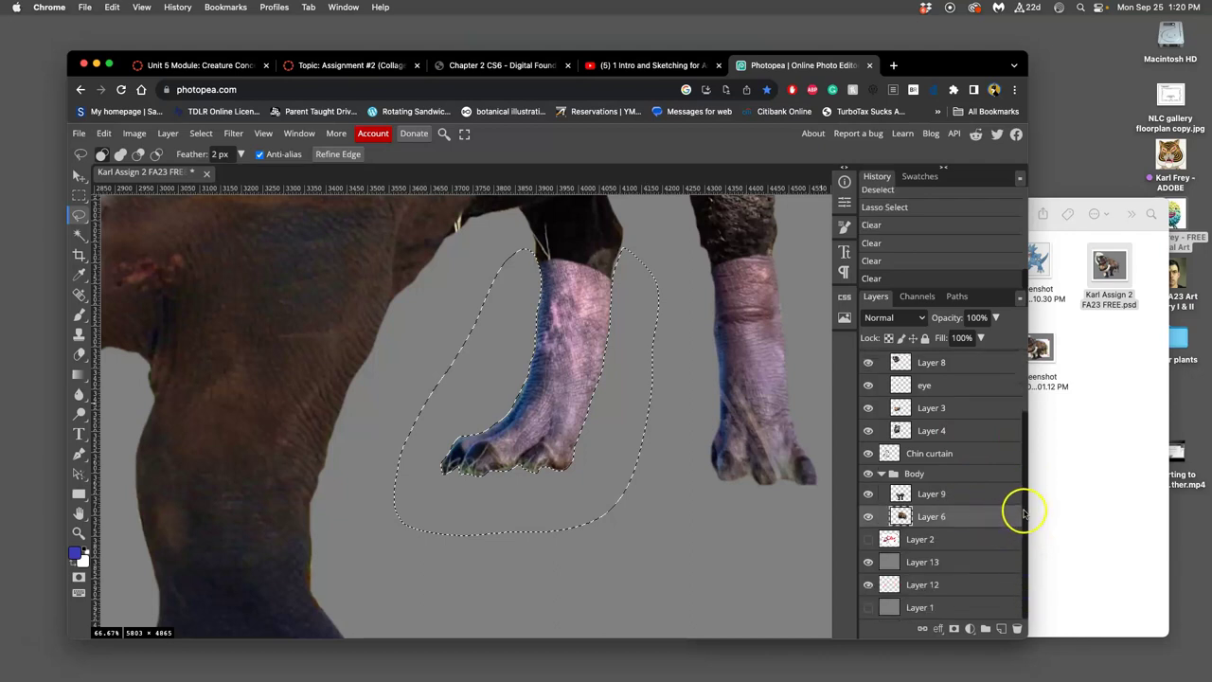
{"action": "scroll", "coordinate": [1020, 514], "scroll_direction": "up", "scroll_amount": 3}
{"action": "left_click", "coordinate": [868, 401]}
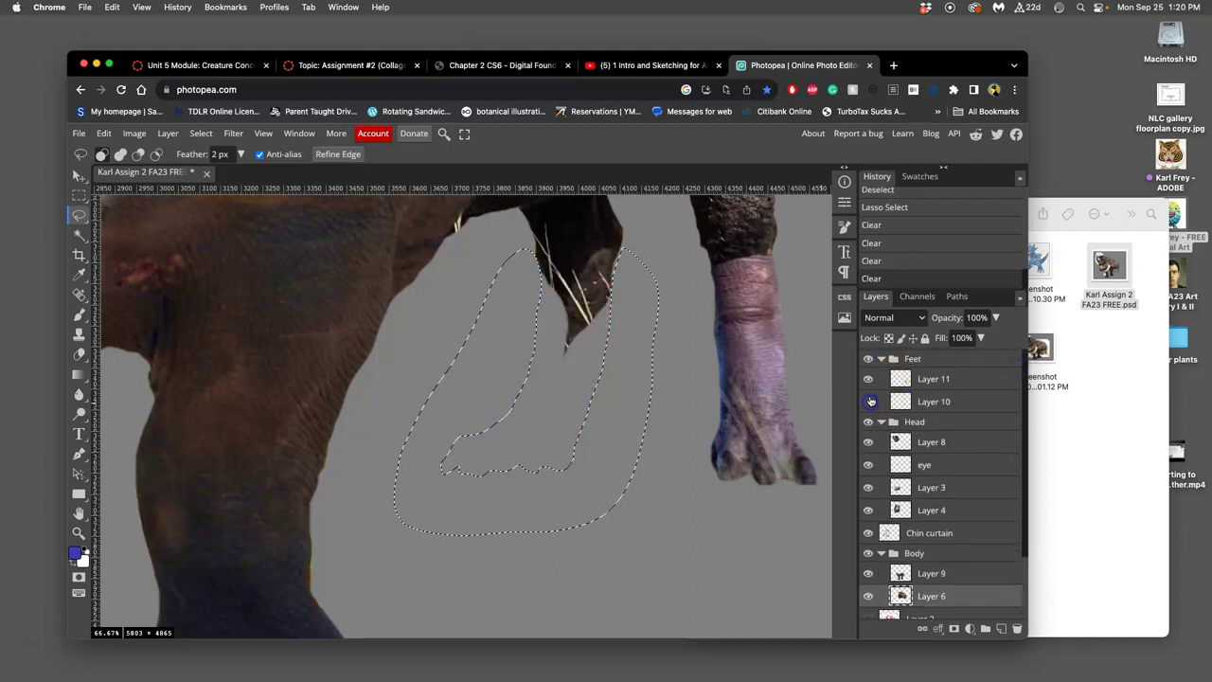
{"action": "left_click", "coordinate": [869, 402]}
{"action": "left_click", "coordinate": [868, 401]}
{"action": "left_click", "coordinate": [868, 401]}
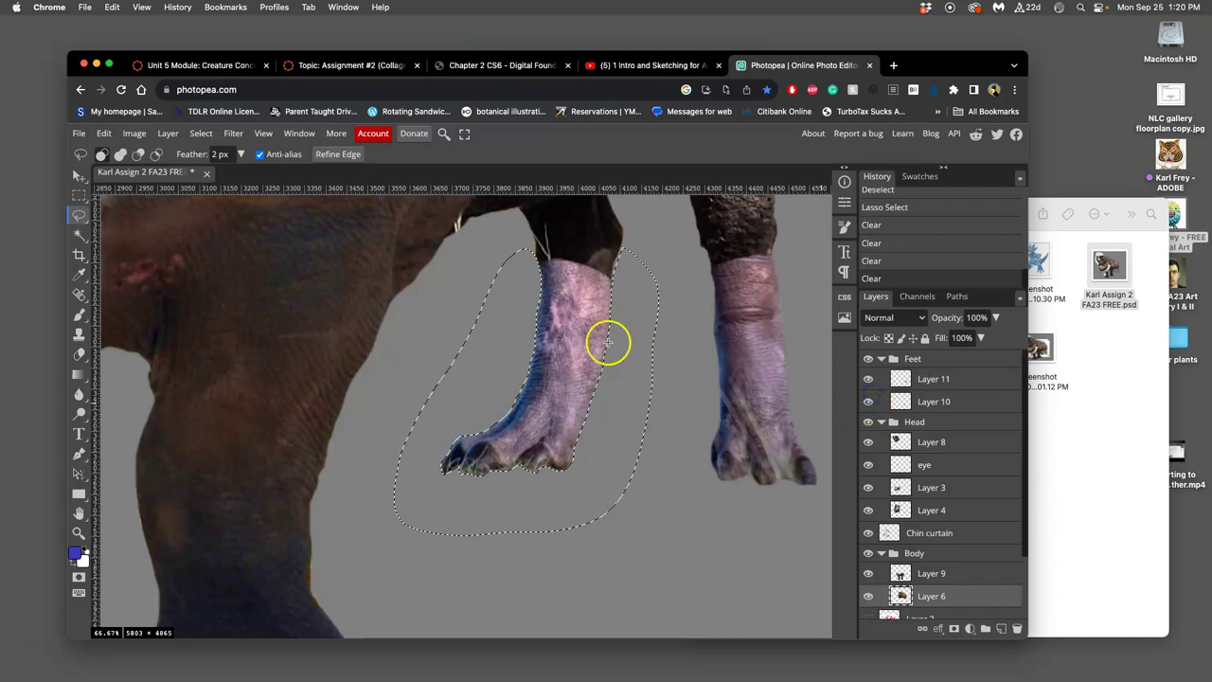
Zoom out and pan the view over to the lizard head
{"action": "key", "text": "ctrl+minus"}
{"action": "key", "text": "ctrl+minus"}
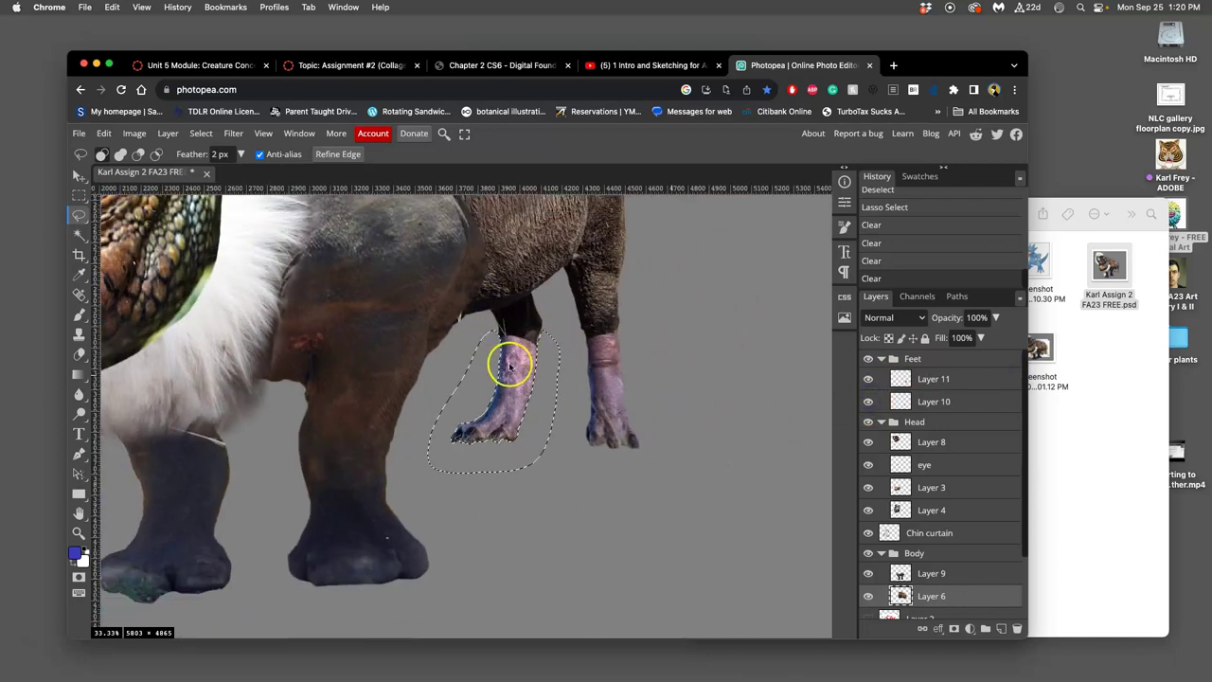
{"action": "key", "text": "ctrl+minus"}
{"action": "left_click_drag", "start_coordinate": [533, 455], "coordinate": [680, 471]}
{"action": "left_click_drag", "start_coordinate": [570, 399], "coordinate": [690, 427]}
{"action": "left_click_drag", "start_coordinate": [565, 386], "coordinate": [647, 433]}
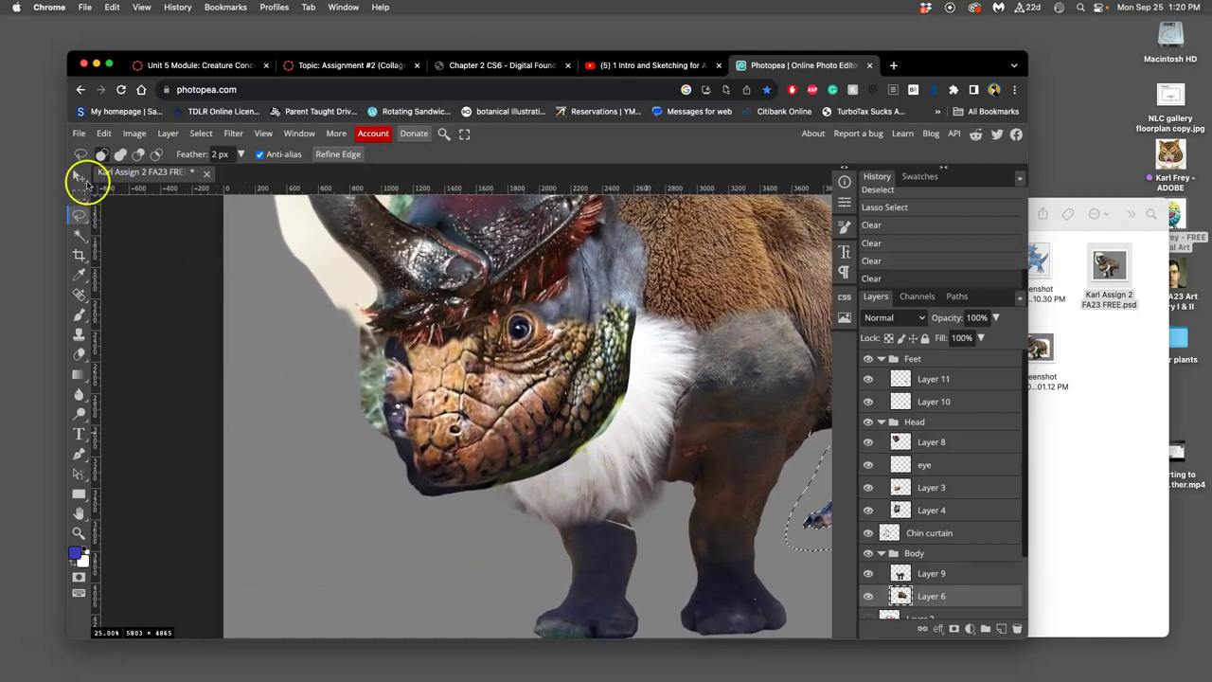
Nudge the Chin curtain fur slightly, drop the stray selection, and make Chin curtain the active layer
{"action": "left_click", "coordinate": [80, 176]}
{"action": "left_click", "coordinate": [590, 466]}
{"action": "left_click", "coordinate": [885, 535]}
{"action": "left_click_drag", "start_coordinate": [593, 473], "coordinate": [611, 488]}
{"action": "left_click", "coordinate": [106, 136]}
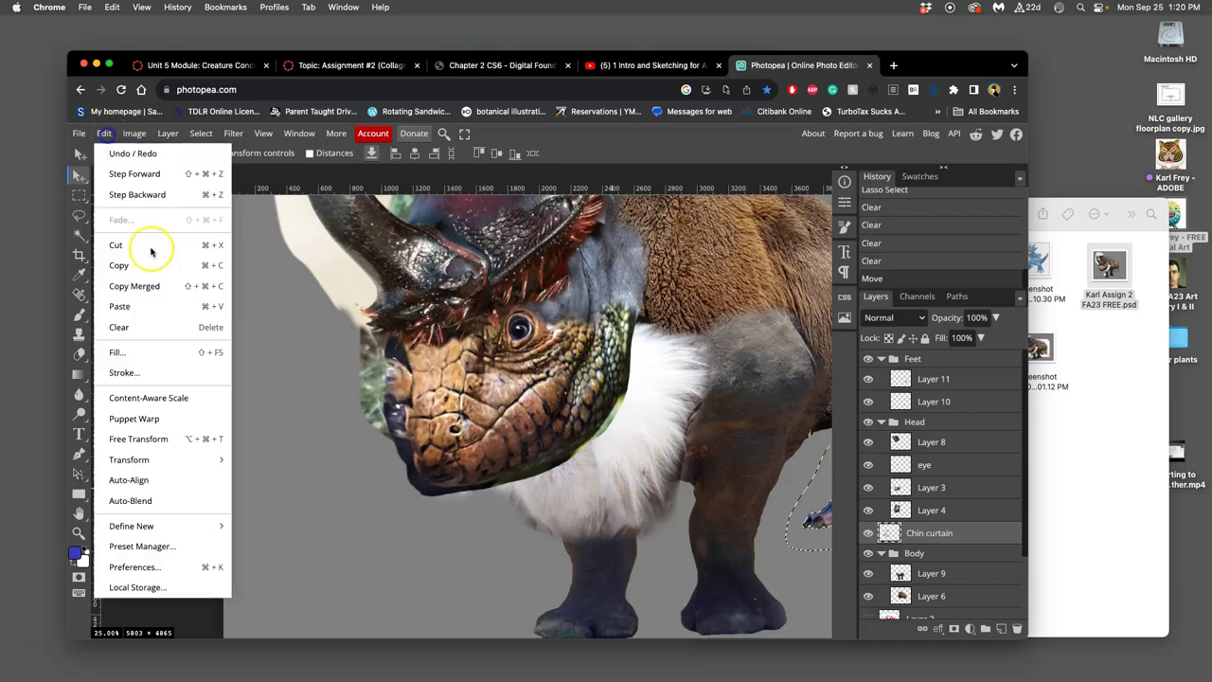
{"action": "left_click", "coordinate": [156, 434]}
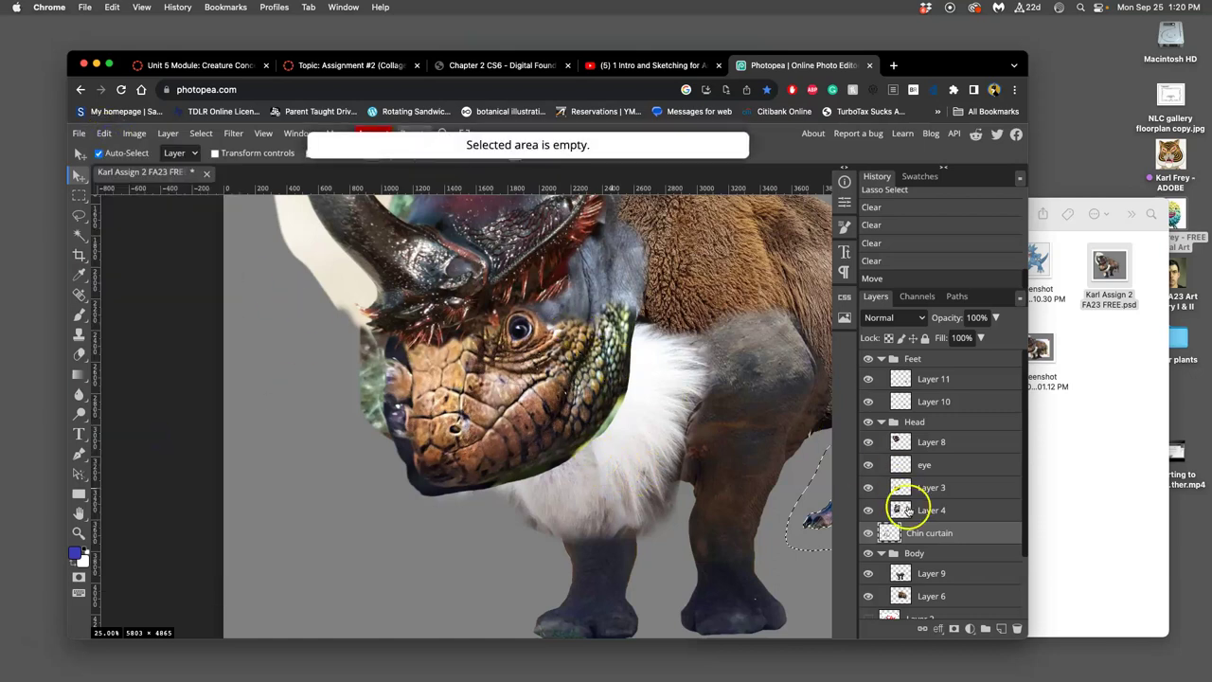
{"action": "key", "text": "super+d"}
{"action": "left_click_drag", "start_coordinate": [786, 499], "coordinate": [787, 499]}
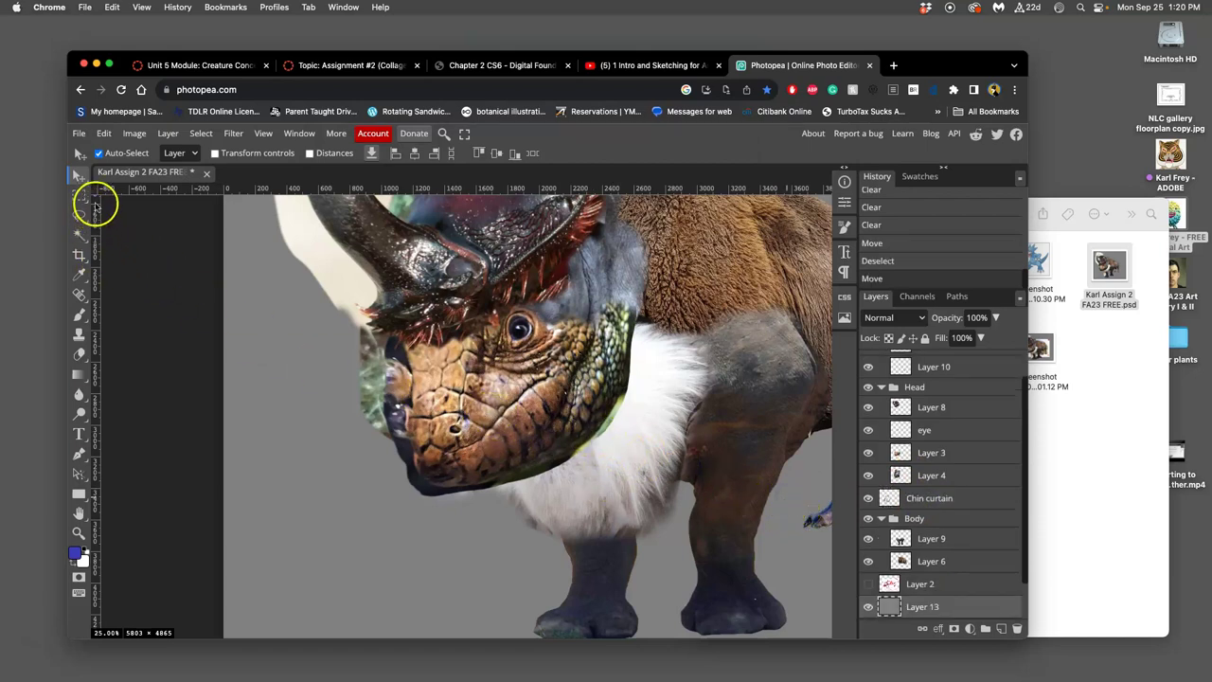
{"action": "left_click", "coordinate": [932, 499]}
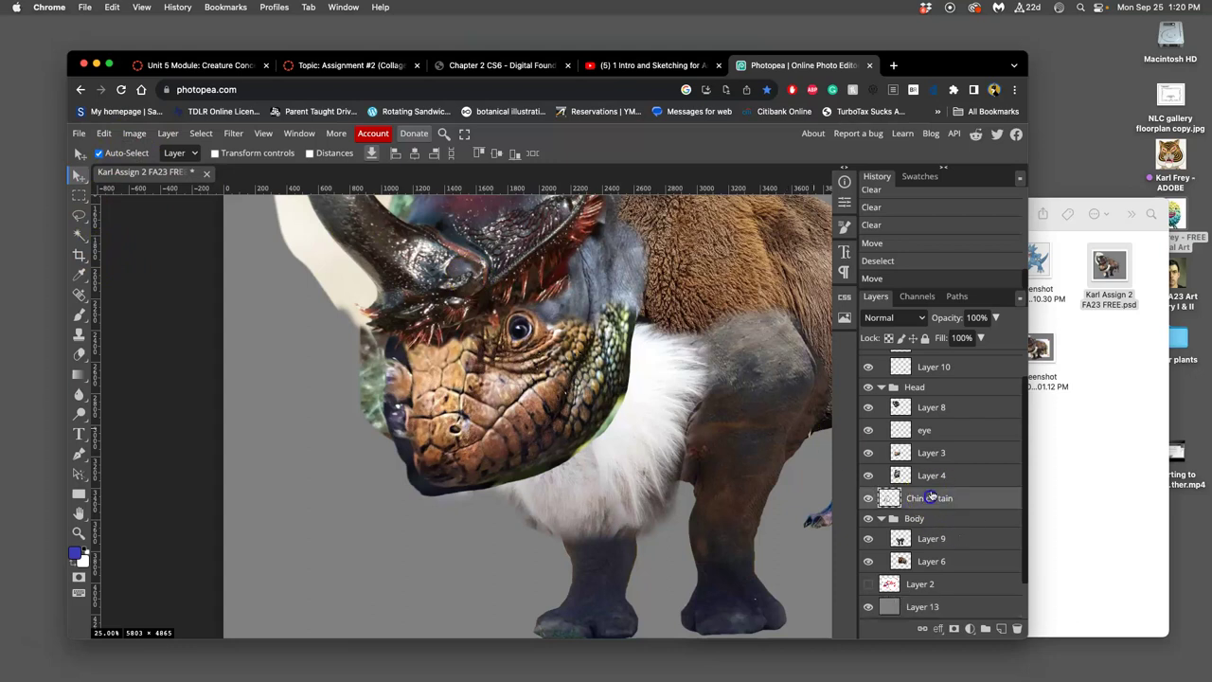
Free Transform the Chin curtain, stretching it to about 155% height
{"action": "left_click", "coordinate": [134, 137]}
{"action": "mouse_move", "coordinate": [112, 136]}
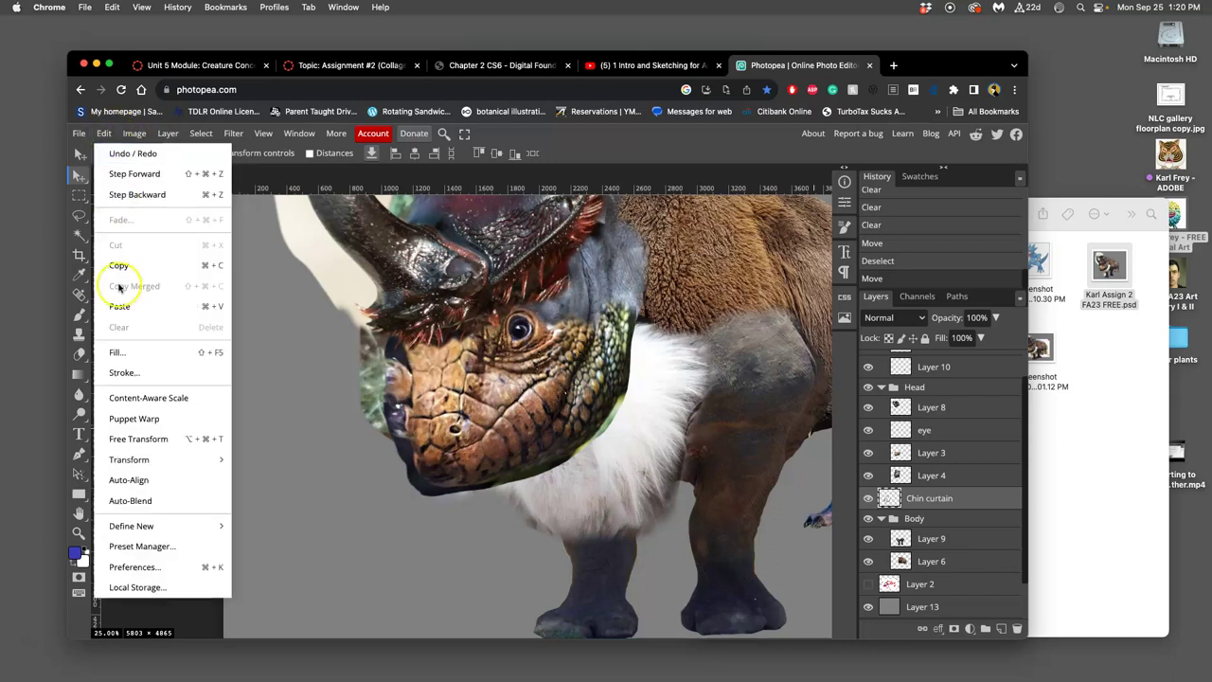
{"action": "left_click", "coordinate": [139, 440]}
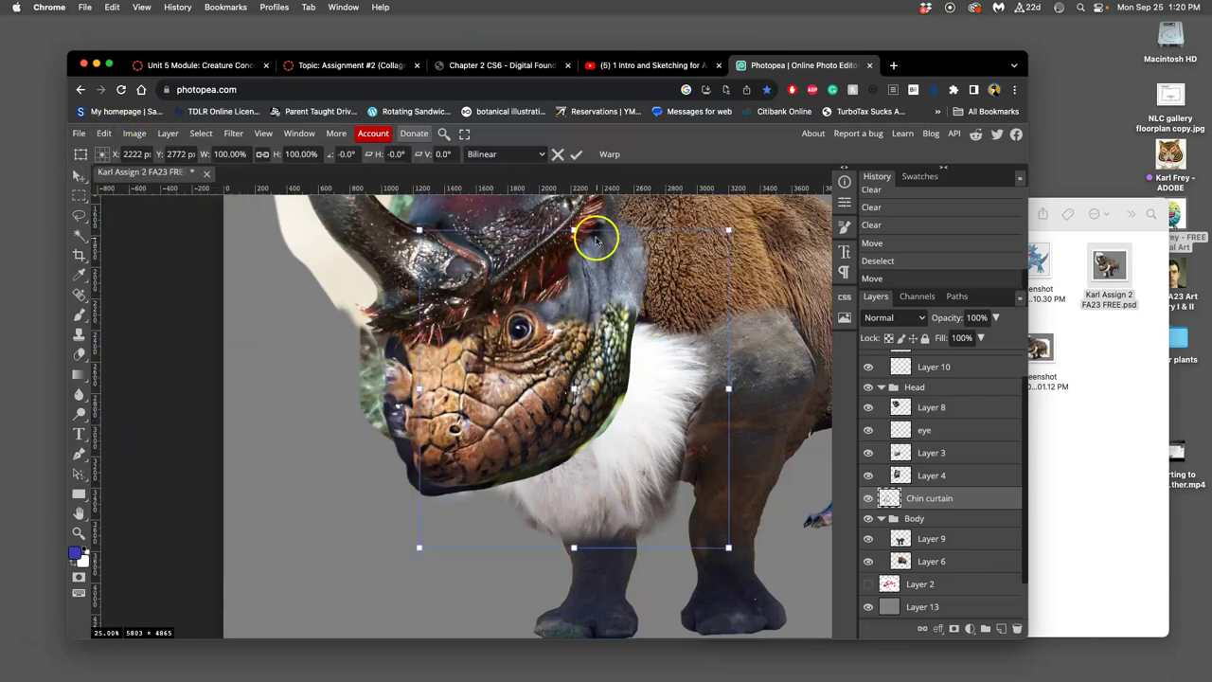
{"action": "left_click_drag", "start_coordinate": [573, 230], "coordinate": [579, 263]}
{"action": "key", "text": "ctrl+minus"}
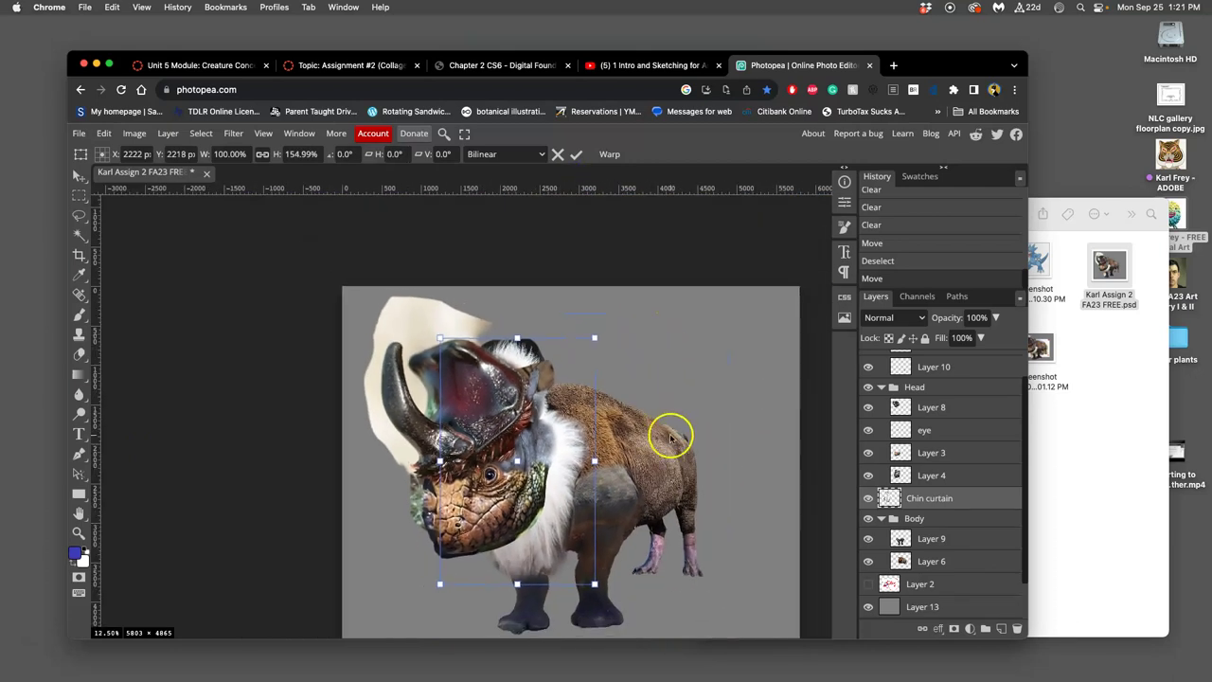
{"action": "key", "text": "ctrl+minus"}
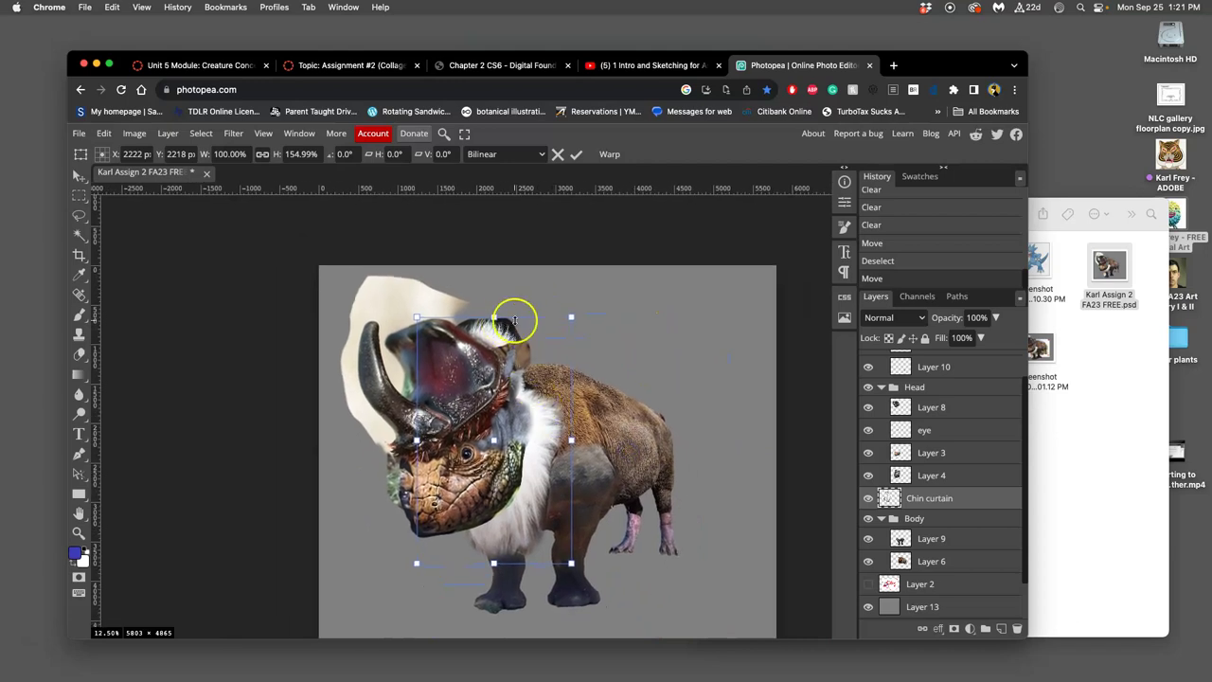
{"action": "key", "text": "ctrl+plus"}
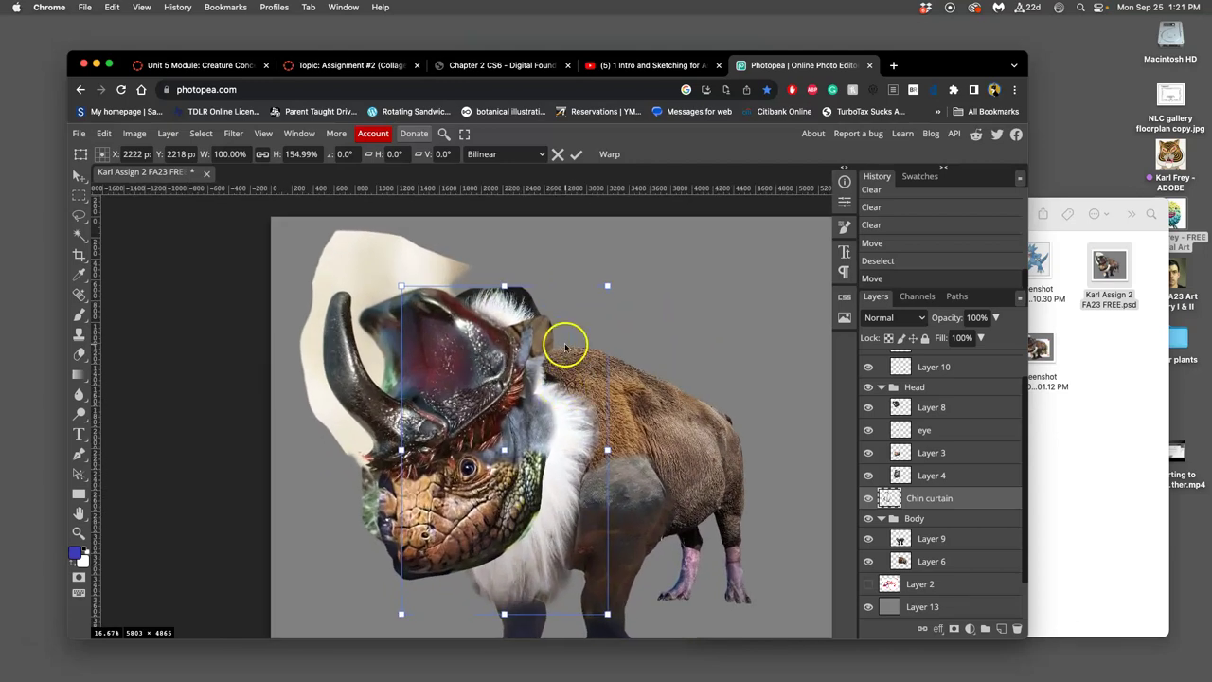
Warp the chin curtain's top corner and edge down to fit behind the head, then apply
{"action": "right_click", "coordinate": [575, 379]}
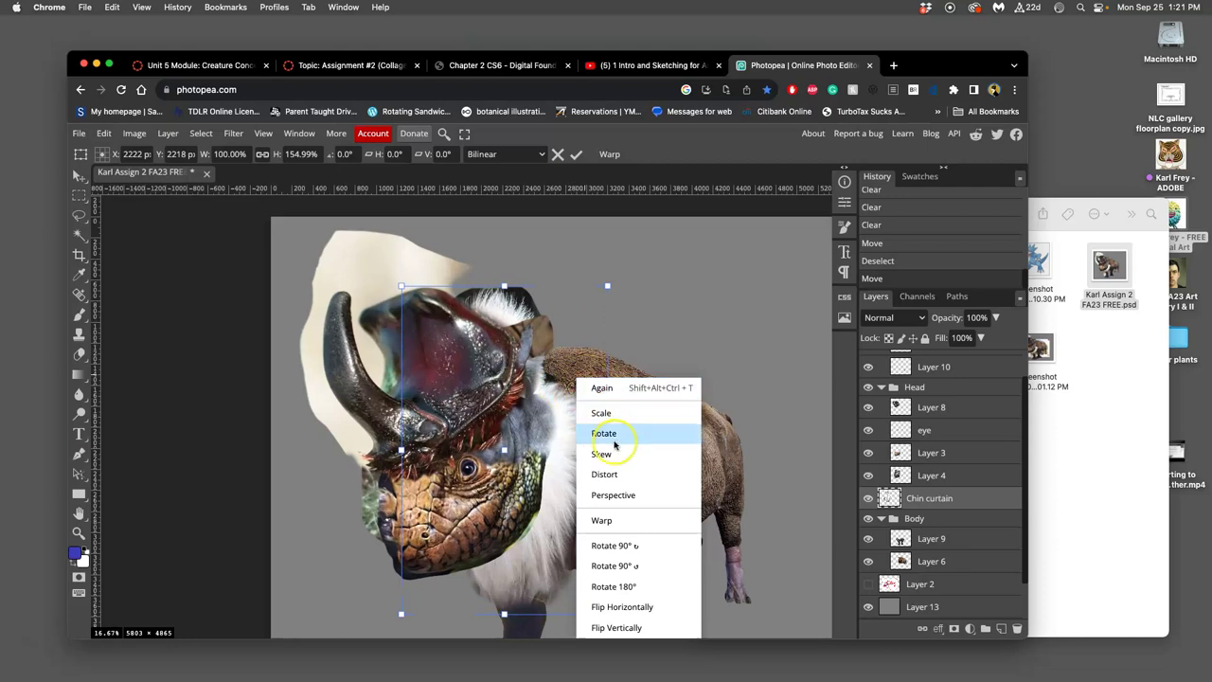
{"action": "left_click", "coordinate": [606, 520]}
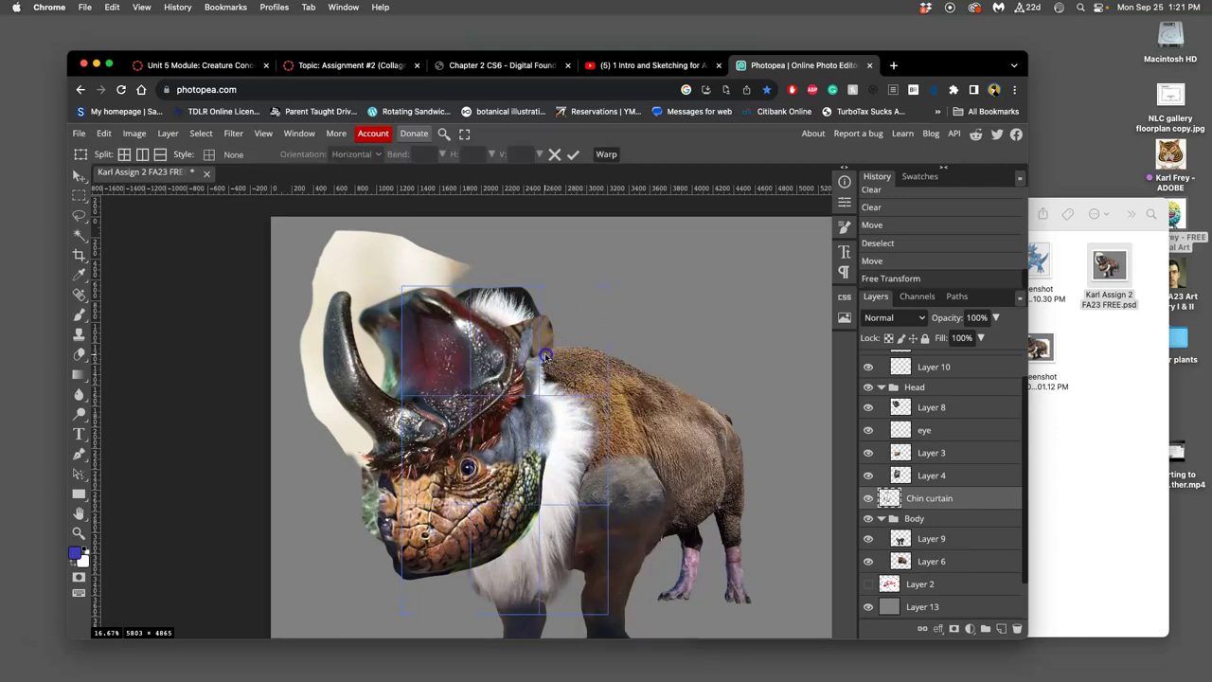
{"action": "left_click_drag", "start_coordinate": [546, 356], "coordinate": [556, 357]}
{"action": "left_click_drag", "start_coordinate": [509, 301], "coordinate": [509, 306]}
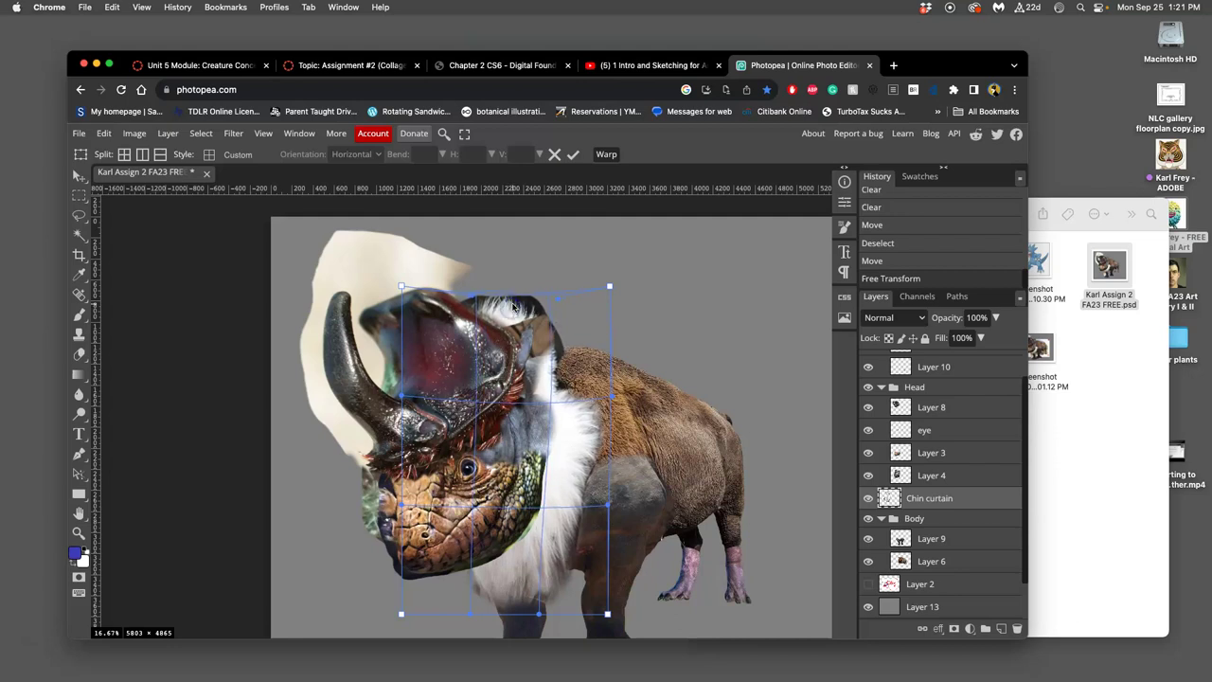
{"action": "key", "text": "Return"}
Lasso the stray fur below the lizard's chin (2 px feather) and delete it
{"action": "scroll", "coordinate": [574, 324], "scroll_direction": "down", "scroll_amount": 3}
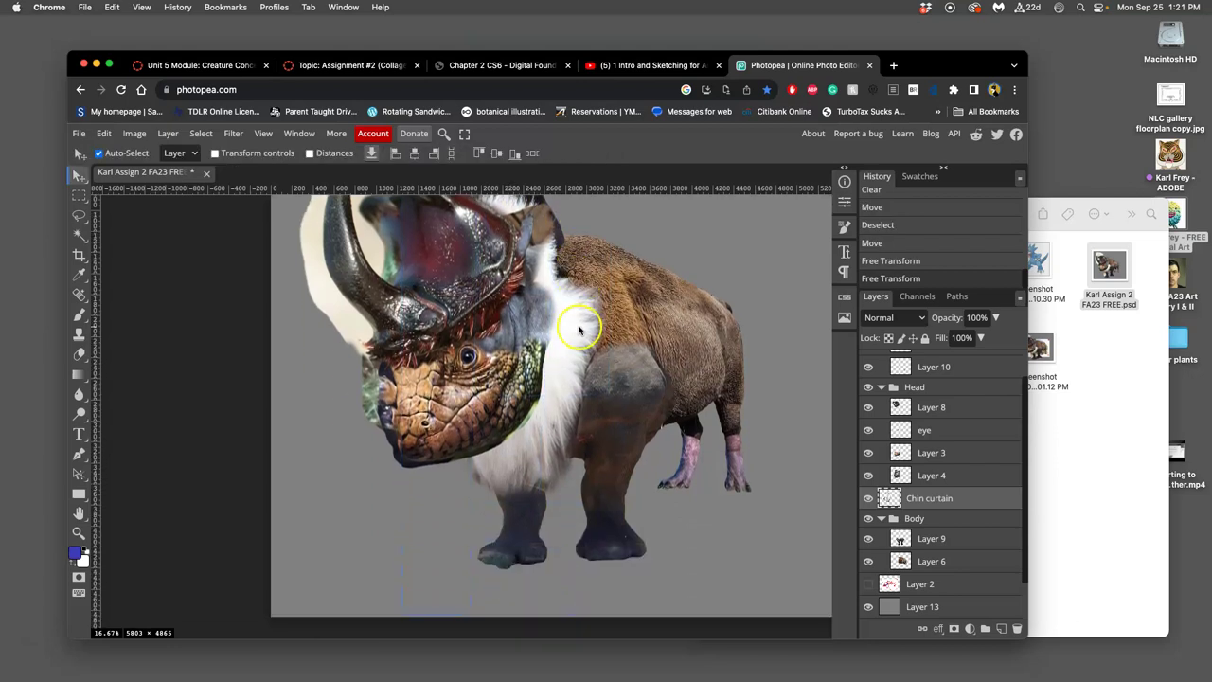
{"action": "scroll", "coordinate": [580, 329], "scroll_direction": "up", "scroll_amount": 3}
{"action": "scroll", "coordinate": [671, 406], "scroll_direction": "down", "scroll_amount": 4}
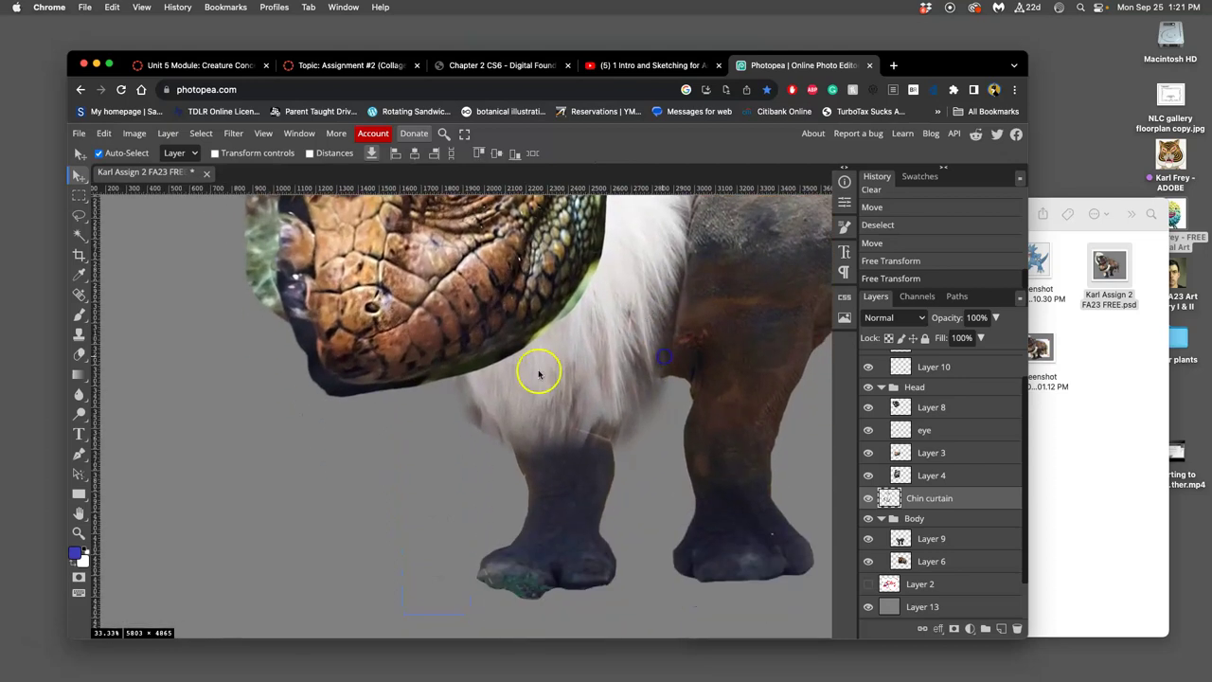
{"action": "left_click", "coordinate": [79, 215]}
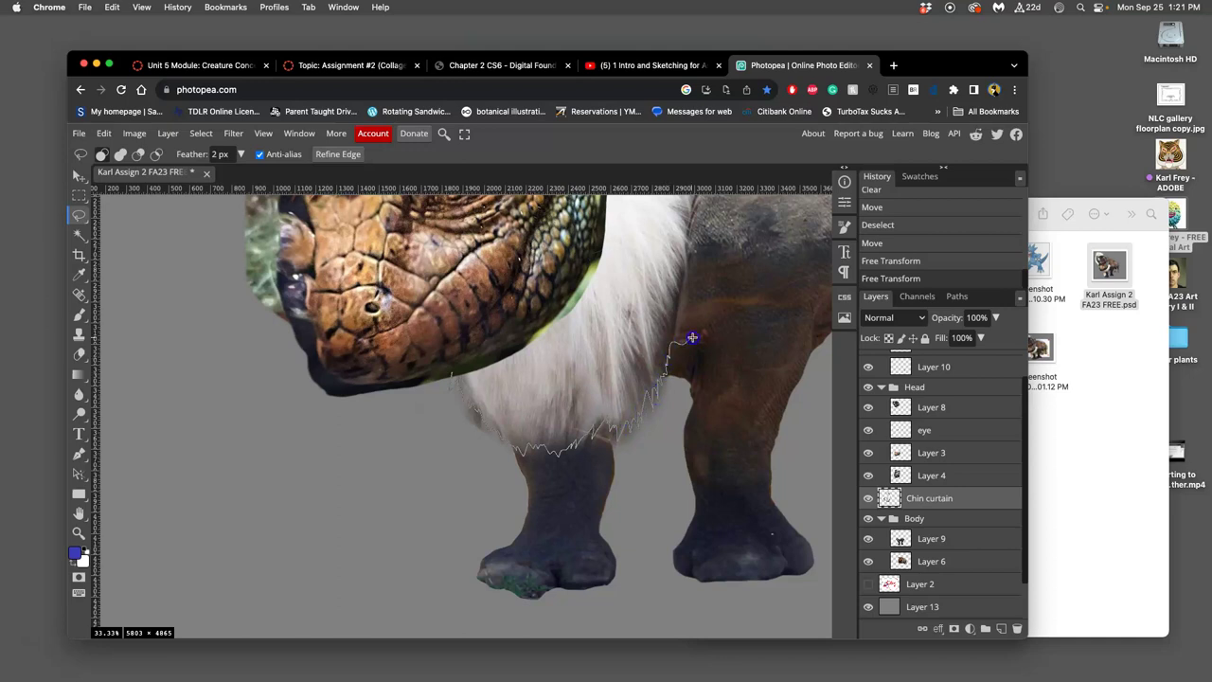
{"action": "mouse_move", "coordinate": [626, 512]}
{"action": "left_mouse_down"}
{"action": "mouse_move", "coordinate": [475, 497]}
{"action": "mouse_move", "coordinate": [410, 393]}
{"action": "mouse_move", "coordinate": [416, 360]}
{"action": "left_mouse_up"}
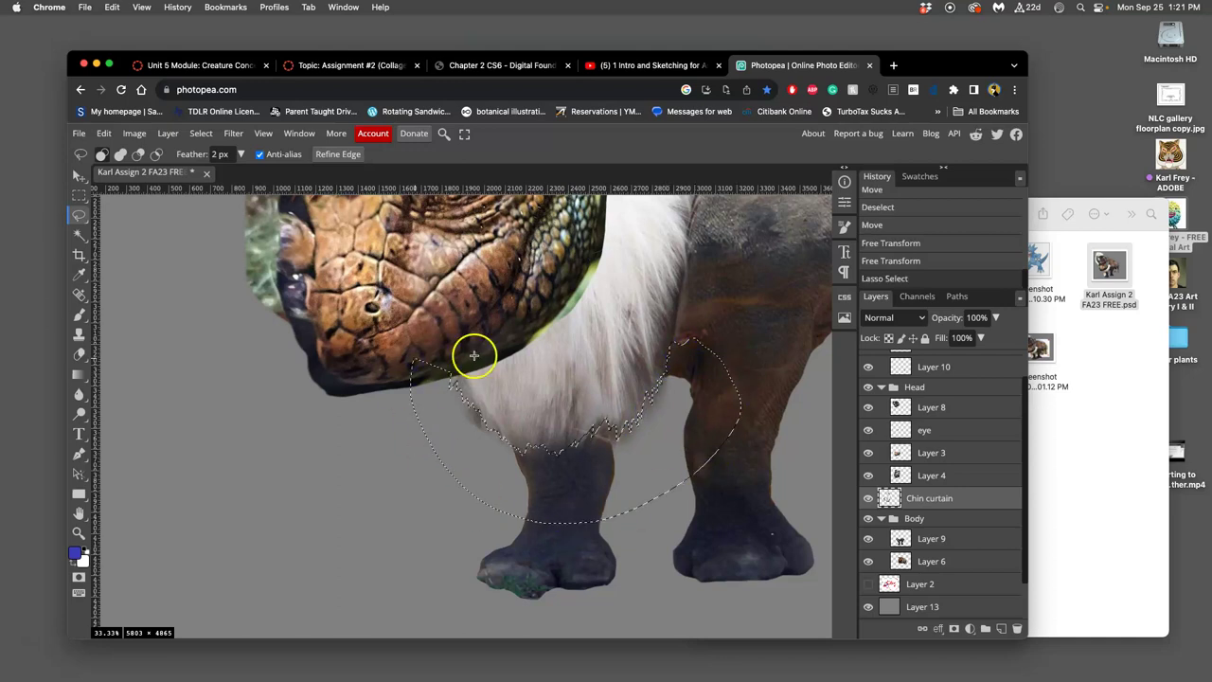
{"action": "scroll", "coordinate": [474, 356], "scroll_direction": "up", "scroll_amount": 5}
{"action": "key", "text": "Delete"}
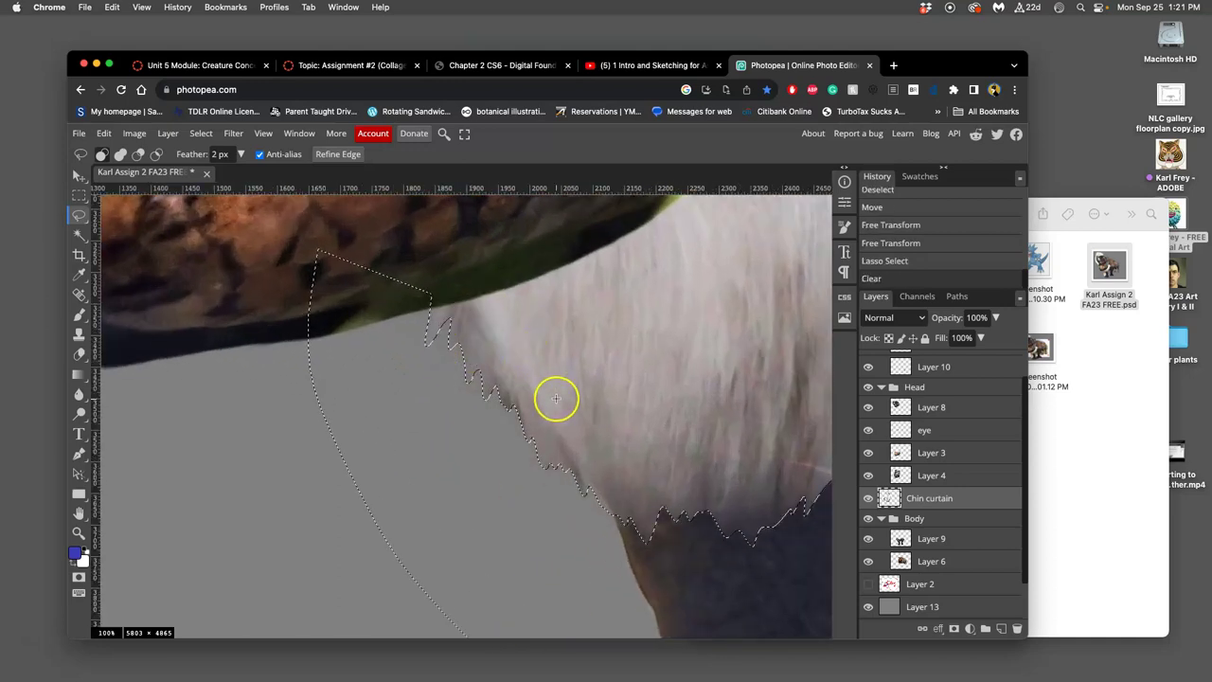
{"action": "key", "text": "Delete"}
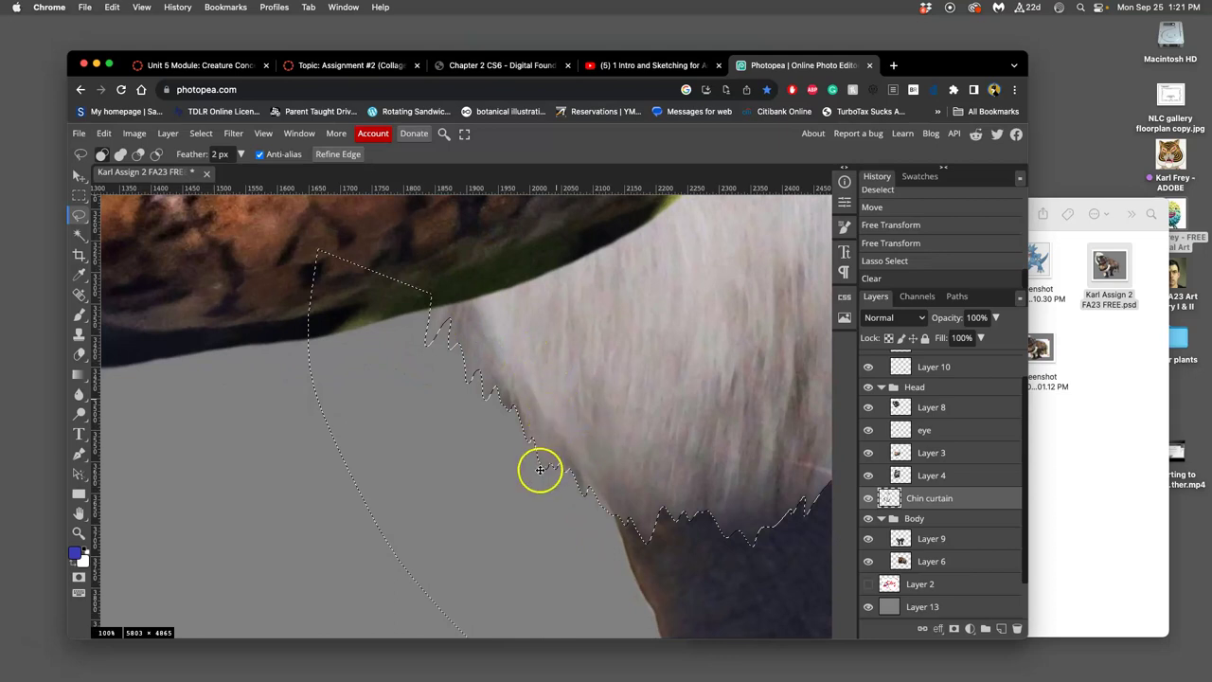
{"action": "key", "text": "Delete"}
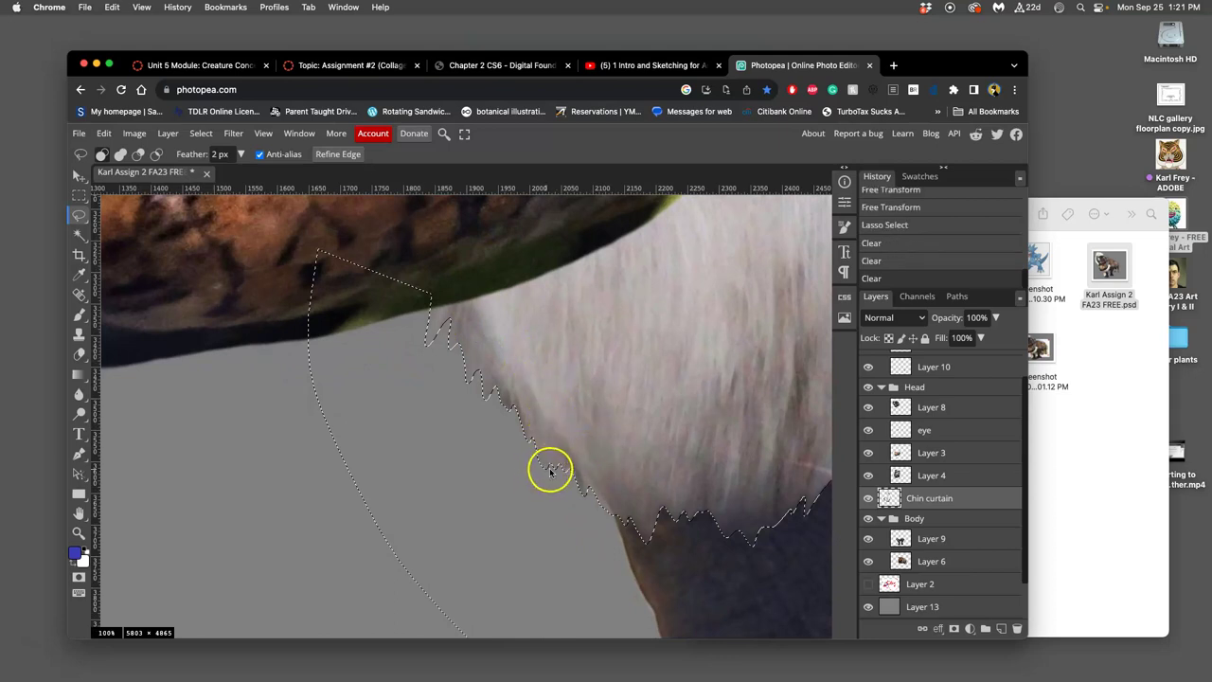
{"action": "key", "text": "ctrl+d"}
Lasso the ragged chest fur and delete it, undoing one extra clear
{"action": "scroll", "coordinate": [586, 500], "scroll_direction": "down", "scroll_amount": 5}
{"action": "left_click_drag", "start_coordinate": [641, 388], "coordinate": [531, 451]}
{"action": "scroll", "coordinate": [522, 401], "scroll_direction": "up", "scroll_amount": 2}
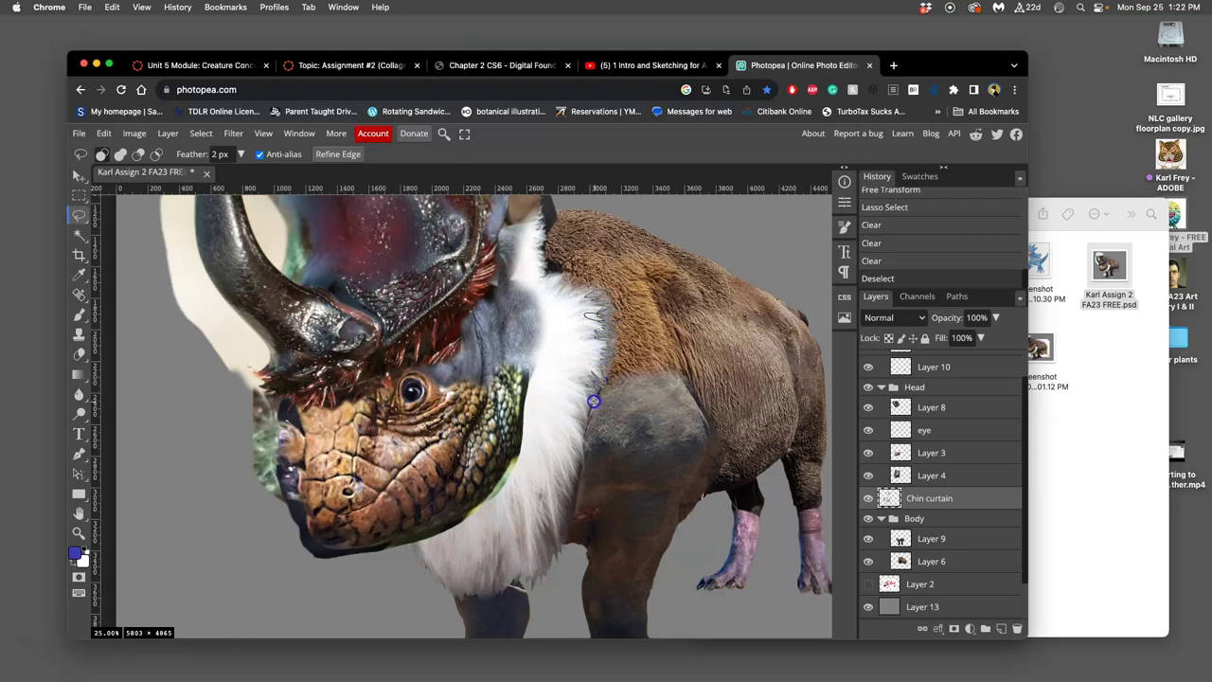
{"action": "left_click_drag", "start_coordinate": [653, 376], "coordinate": [631, 280]}
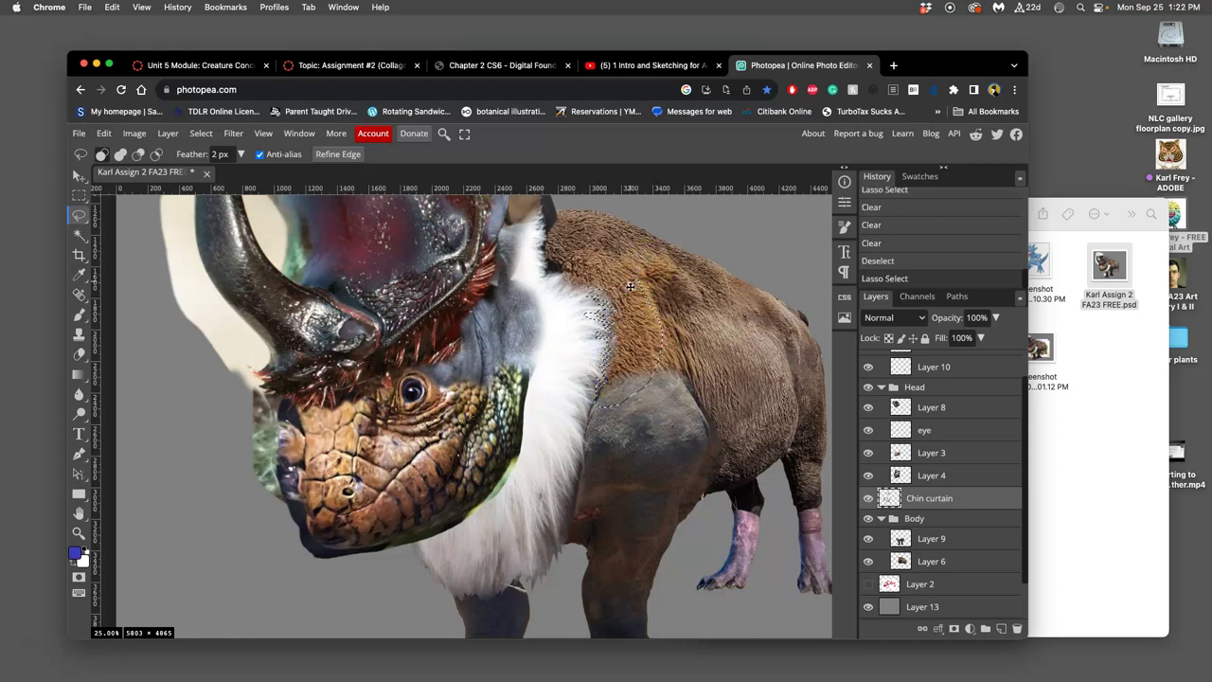
{"action": "key", "text": "Delete"}
{"action": "key", "text": "Delete"}
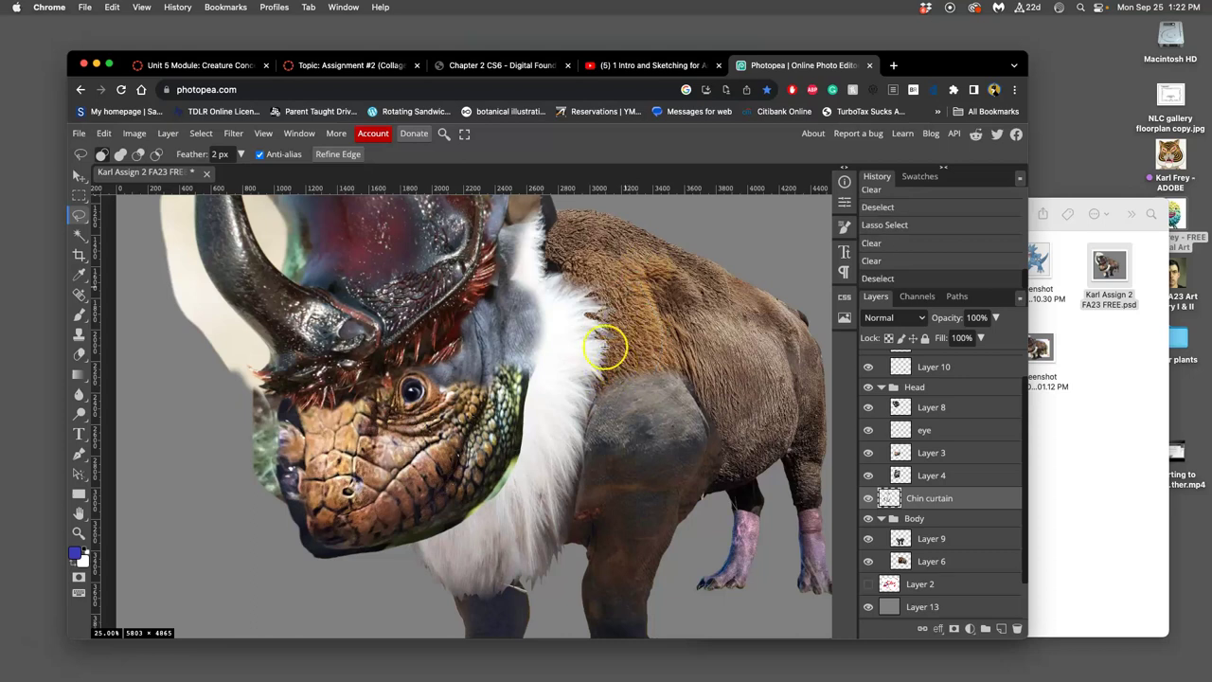
{"action": "left_click", "coordinate": [613, 354]}
{"action": "key", "text": "ctrl+z"}
{"action": "key", "text": "ctrl+z"}
{"action": "key", "text": "ctrl+z"}
{"action": "key", "text": "ctrl+z"}
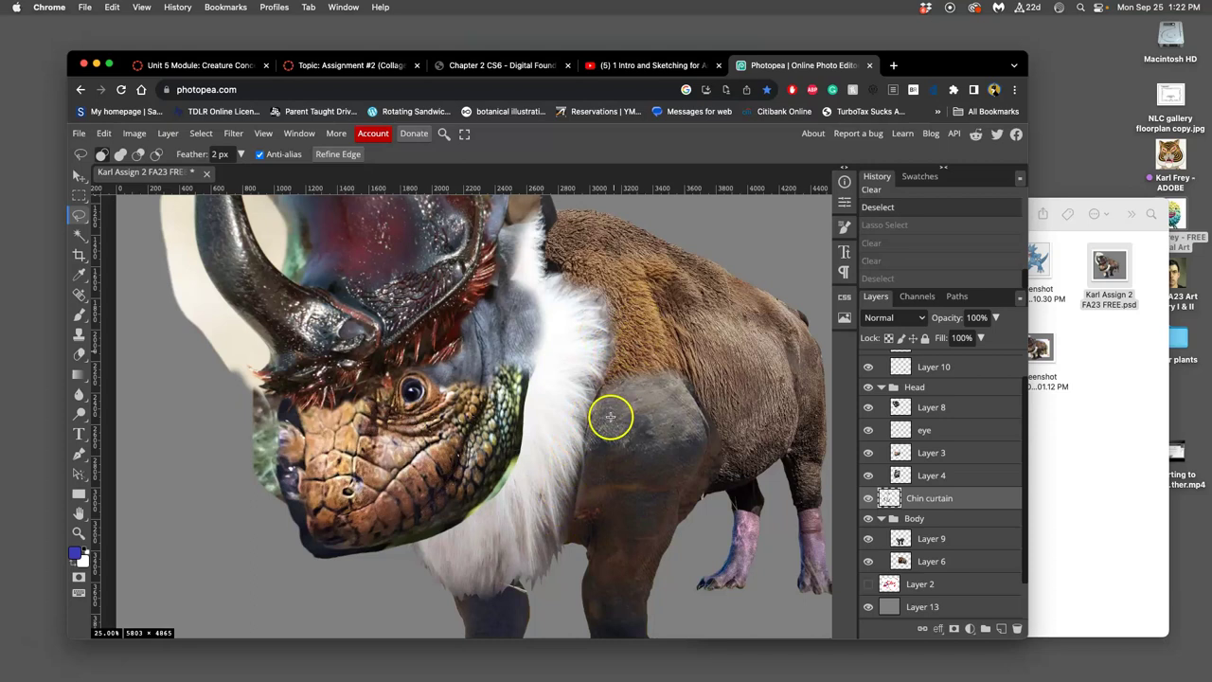
{"action": "scroll", "coordinate": [643, 403], "scroll_direction": "left", "scroll_amount": 5}
{"action": "scroll", "coordinate": [644, 403], "scroll_direction": "up", "scroll_amount": 2}
{"action": "scroll", "coordinate": [668, 326], "scroll_direction": "down", "scroll_amount": 6}
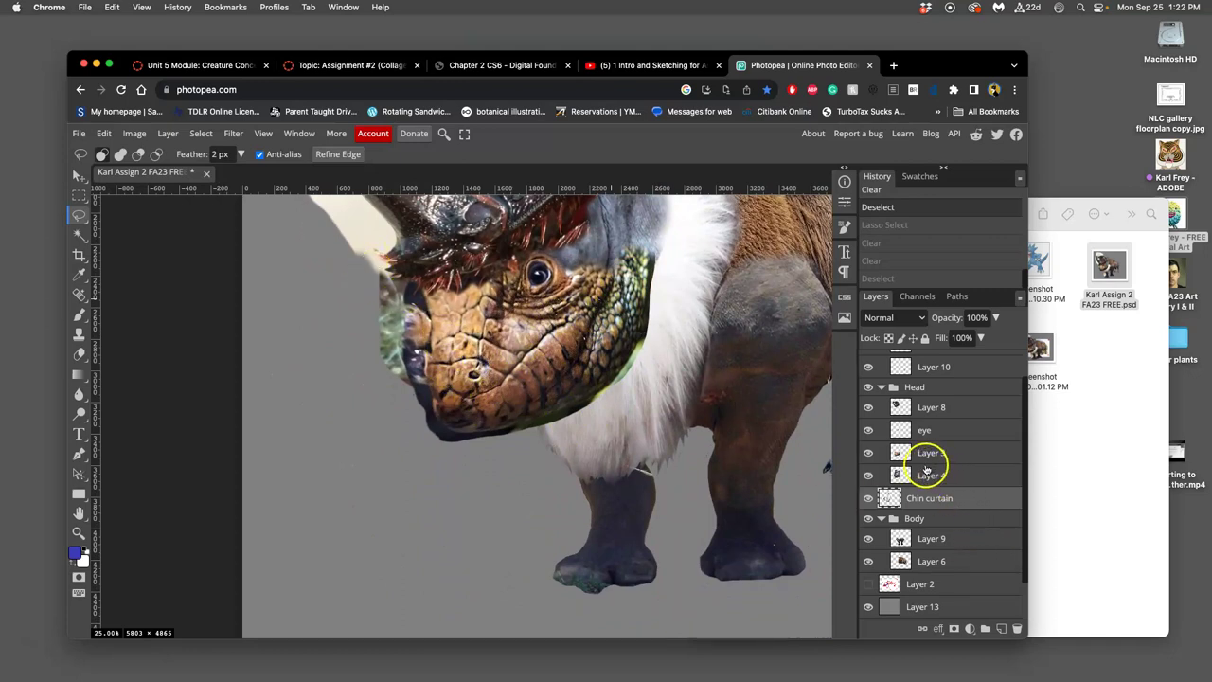
Toggle Layer 3's visibility to compare the iguana face, then make Layer 3 active
{"action": "left_click", "coordinate": [868, 453]}
{"action": "left_click", "coordinate": [868, 453]}
{"action": "left_click", "coordinate": [869, 453]}
{"action": "left_click", "coordinate": [869, 452]}
{"action": "left_click", "coordinate": [928, 453]}
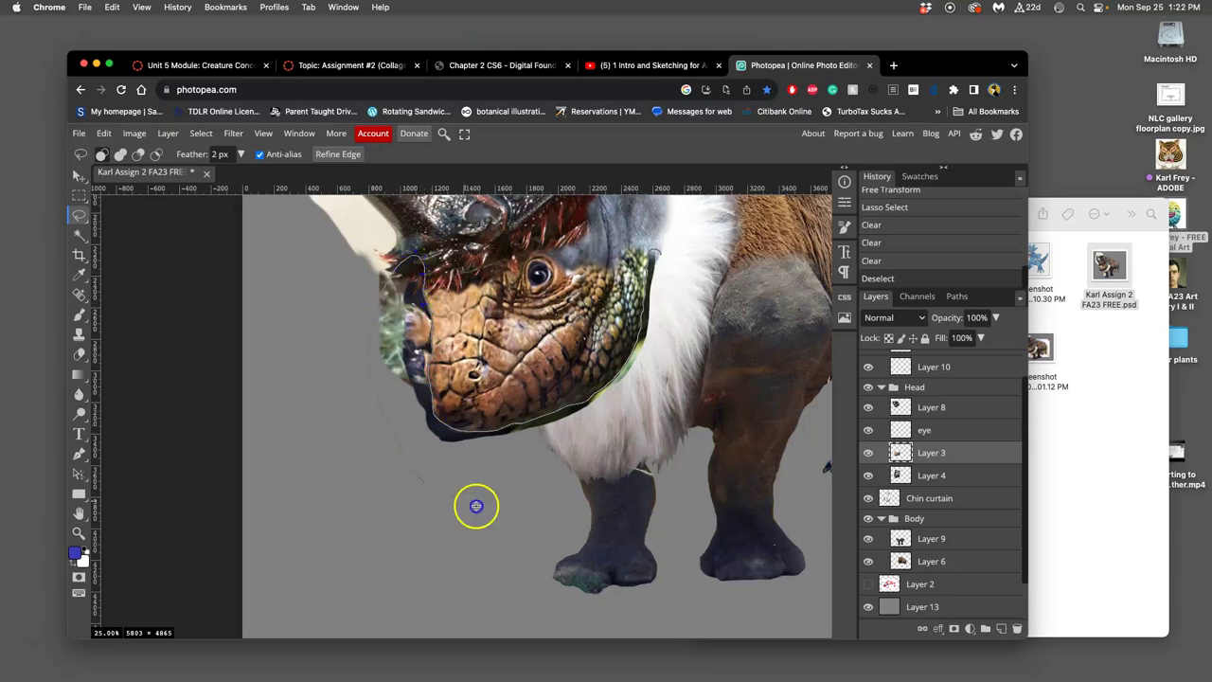
Lasso the lower head and chin and delete those pixels from Layer 3
{"action": "left_click_drag", "start_coordinate": [676, 235], "coordinate": [668, 233]}
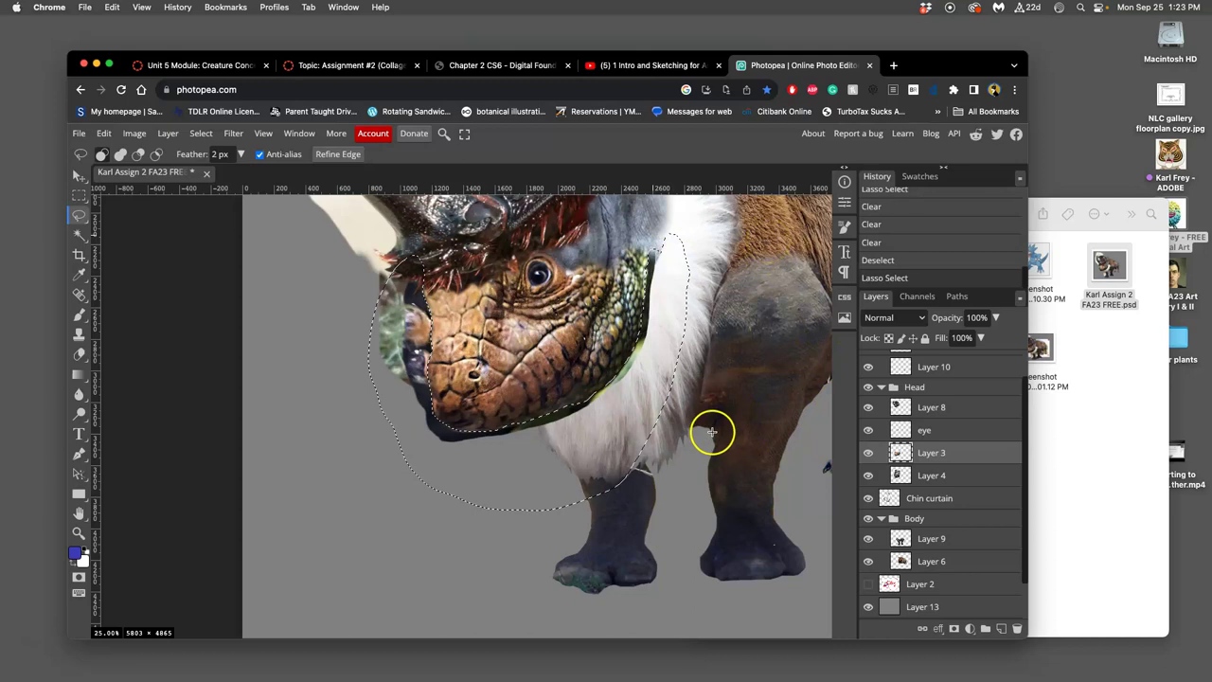
{"action": "key", "text": "Delete"}
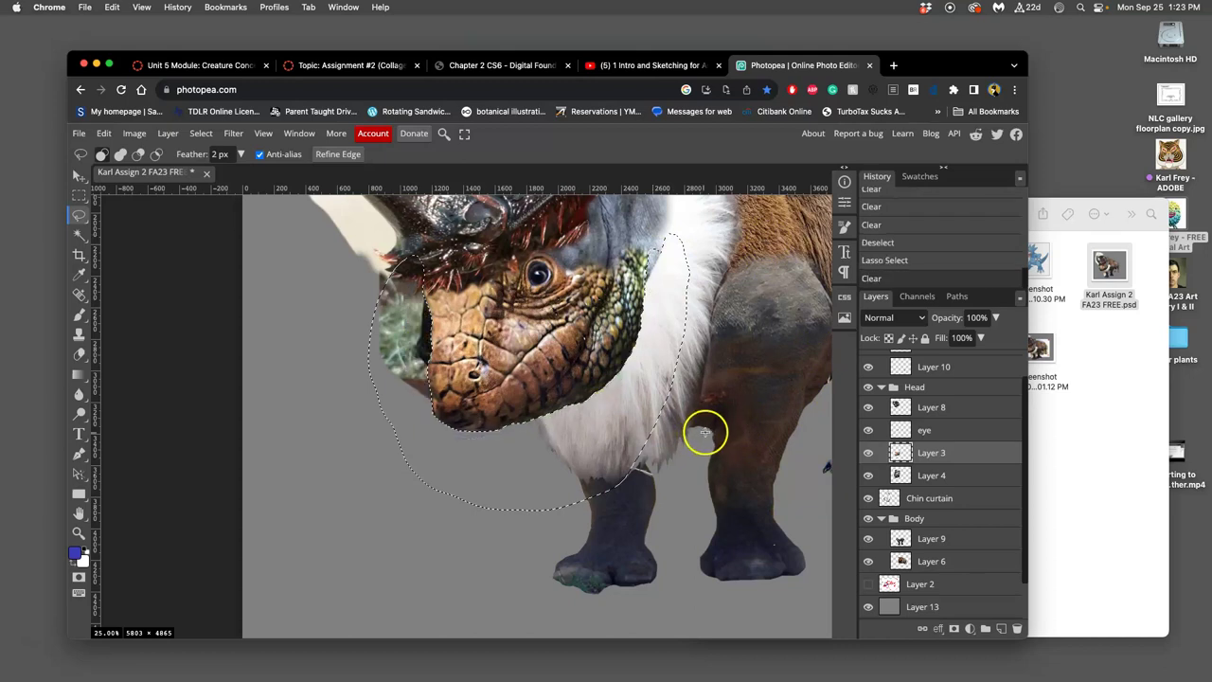
{"action": "key", "text": "Delete"}
{"action": "key", "text": "Delete"}
{"action": "key", "text": "Delete"}
{"action": "key", "text": "Delete"}
{"action": "key", "text": "Delete"}
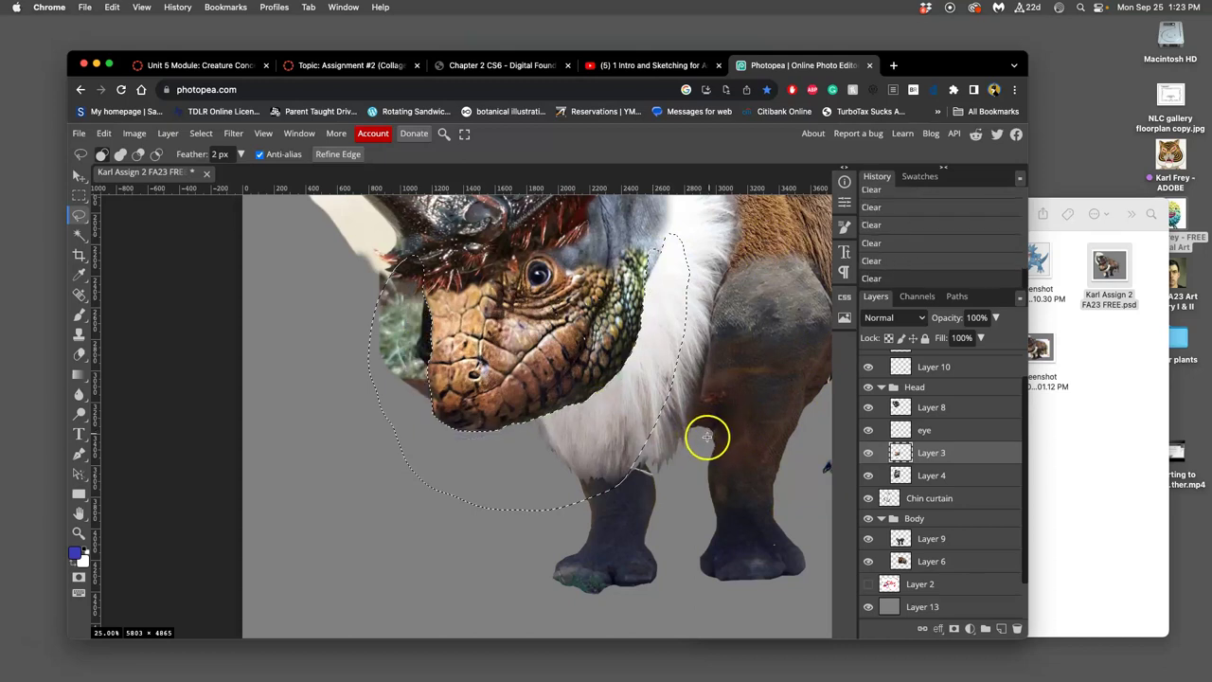
{"action": "key", "text": "ctrl+d"}
{"action": "key", "text": "ctrl+z"}
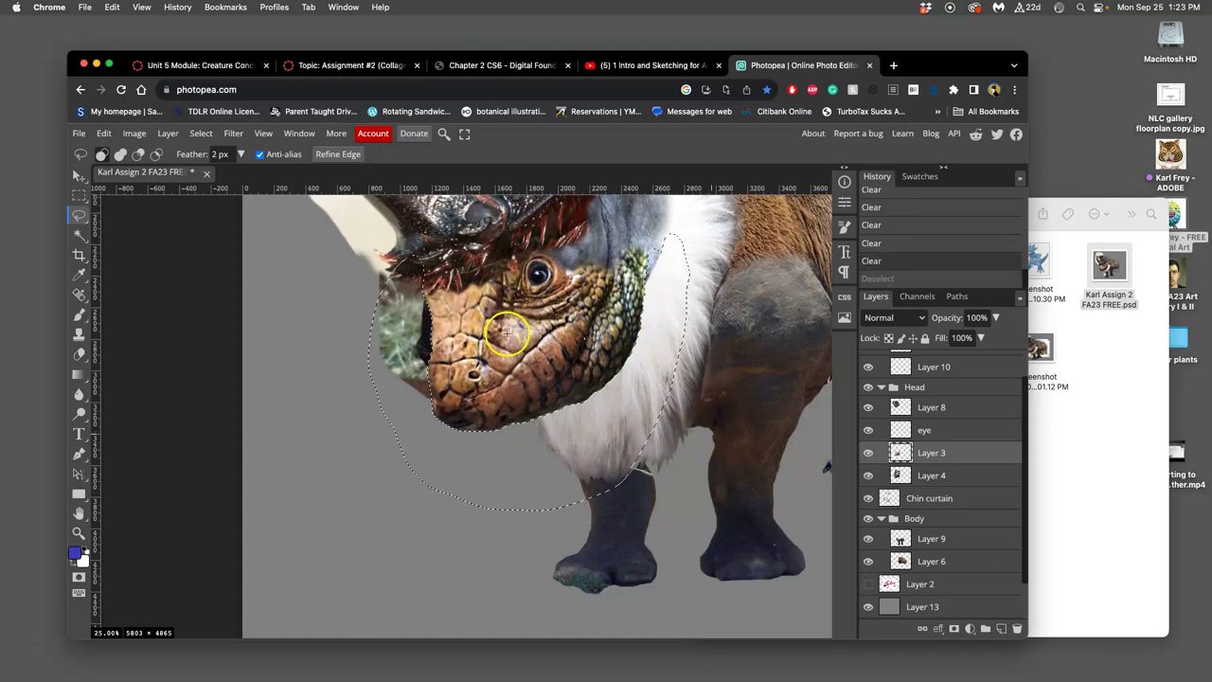
Compare the head with Layer 4 hidden and shown, and make Layer 4 active
{"action": "left_click", "coordinate": [868, 475]}
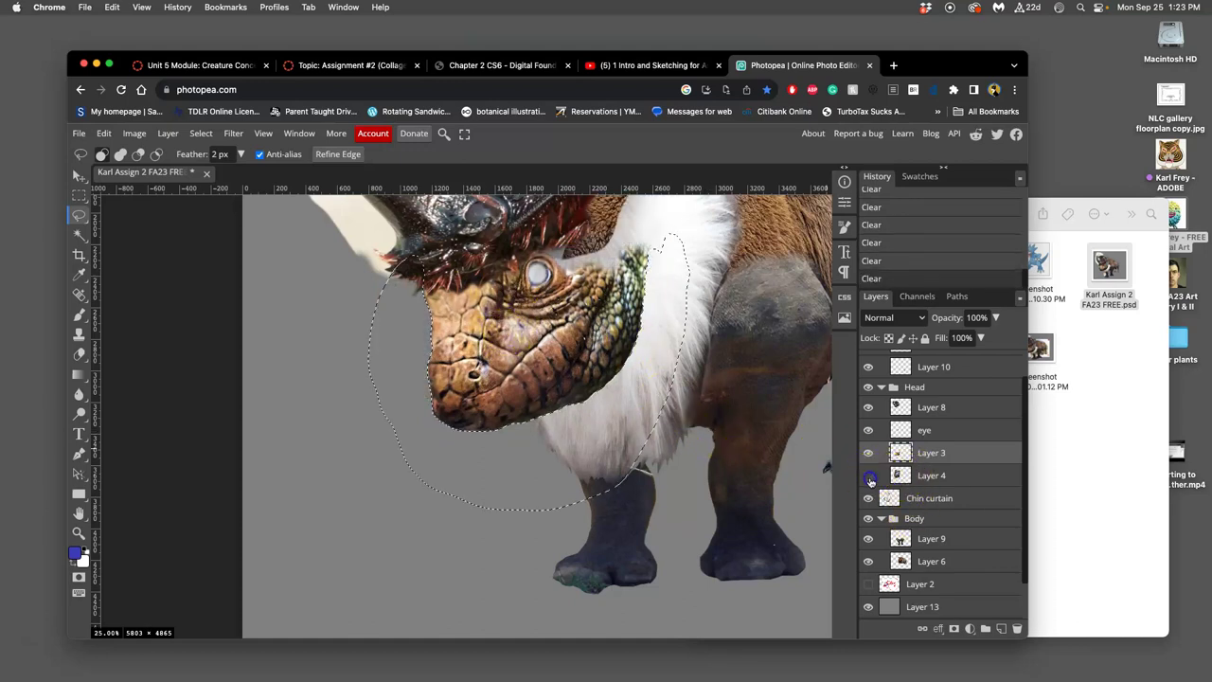
{"action": "left_click", "coordinate": [869, 476]}
{"action": "left_click", "coordinate": [930, 475]}
{"action": "left_click", "coordinate": [868, 476]}
{"action": "left_click", "coordinate": [868, 476]}
{"action": "left_click", "coordinate": [868, 475]}
{"action": "left_click", "coordinate": [869, 475]}
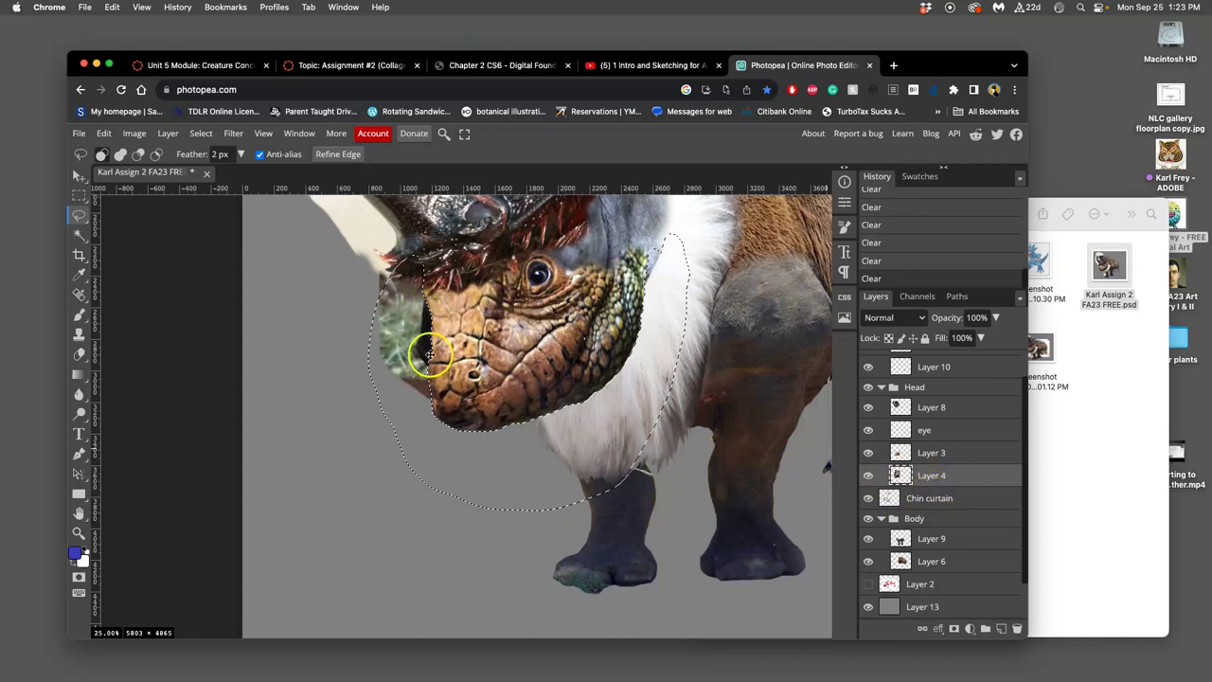
Clear the leftover green foliage beside the lizard's chin from Layer 4, keeping the selection
{"action": "key", "text": "Delete"}
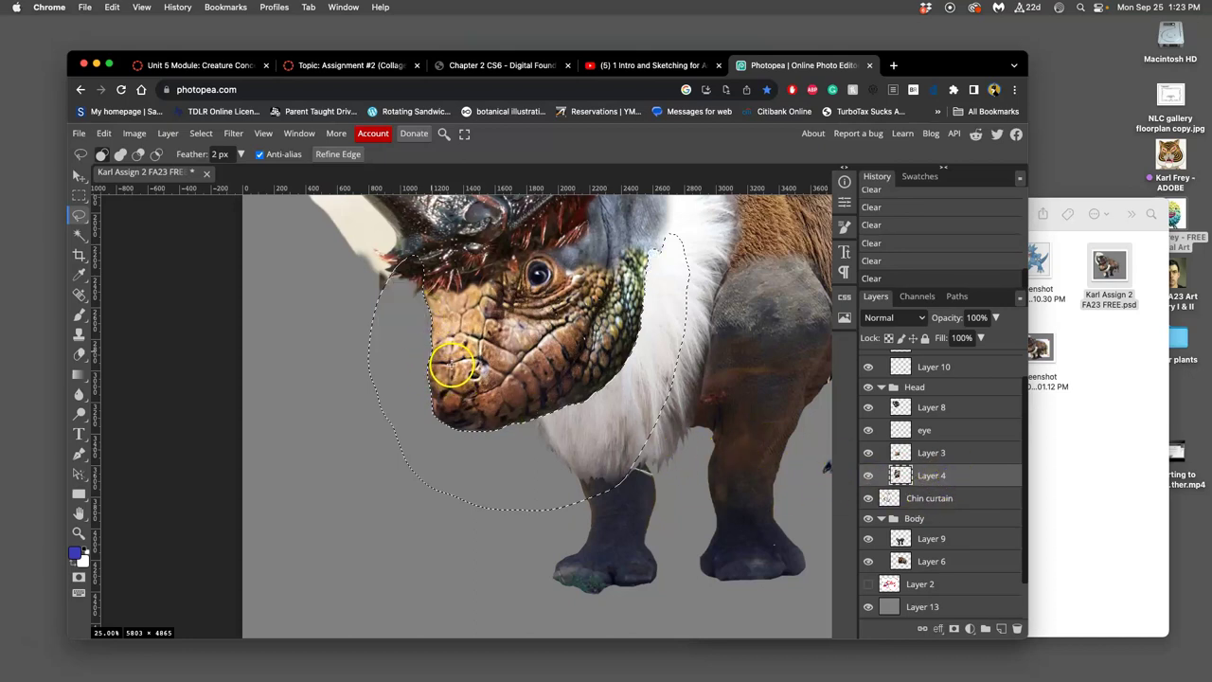
{"action": "key", "text": "super+z"}
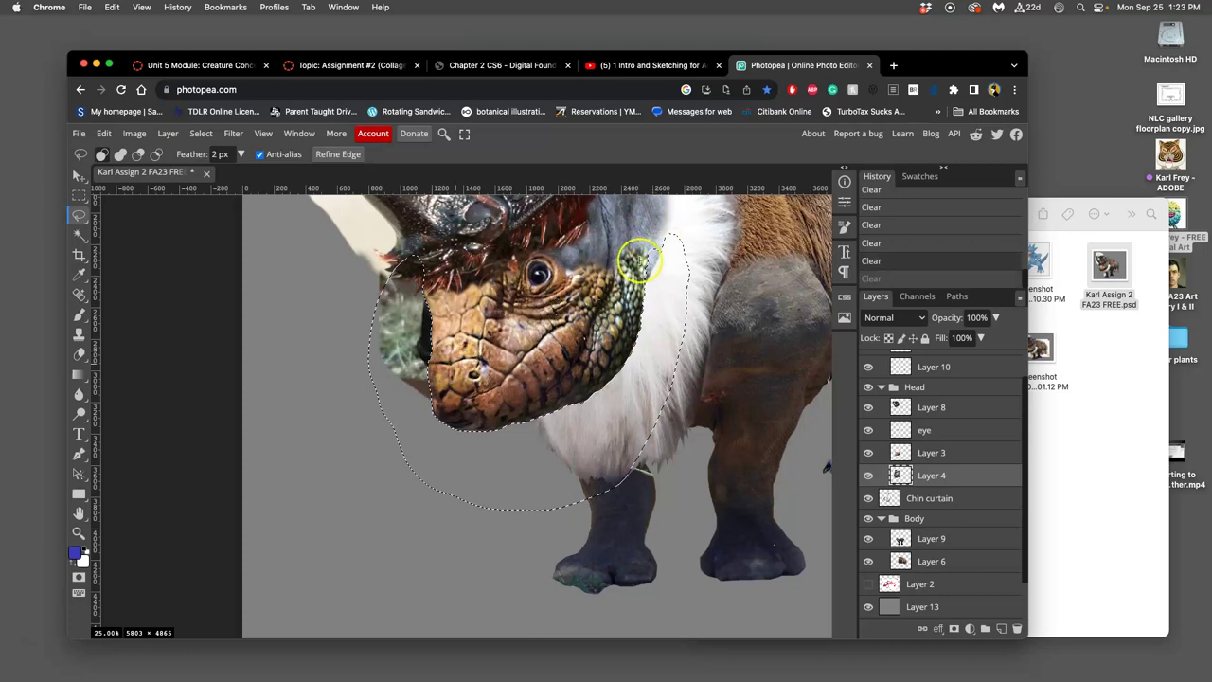
{"action": "key", "text": "super+shift+z"}
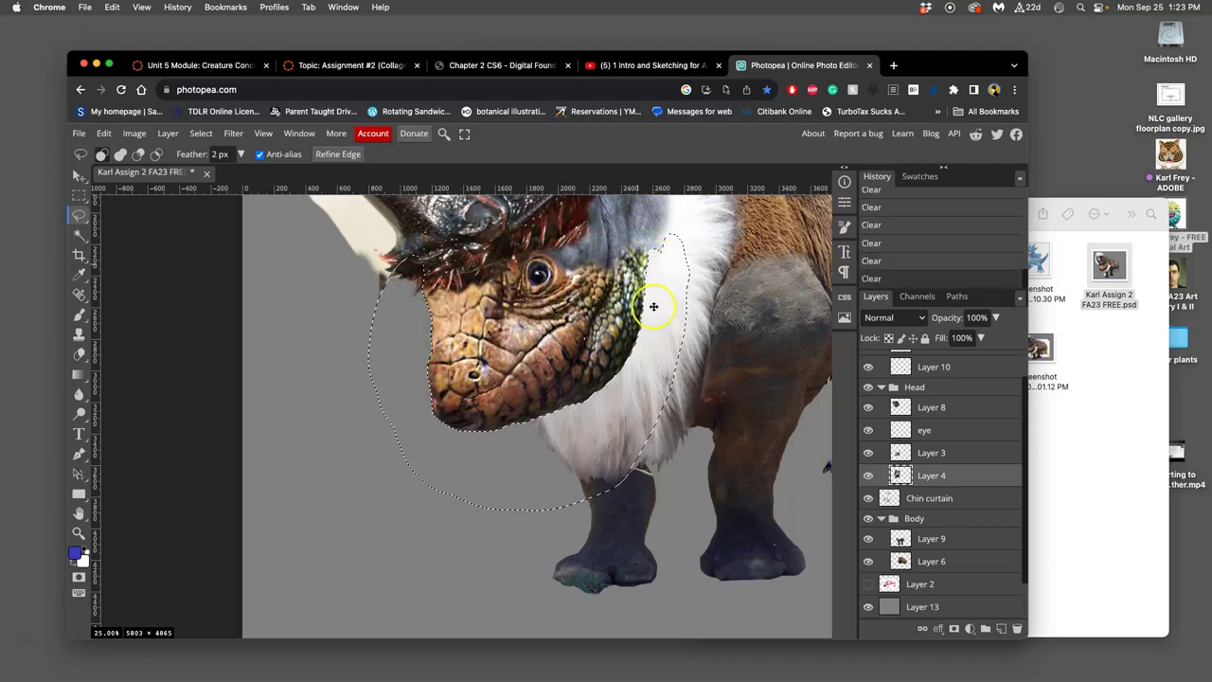
{"action": "scroll", "coordinate": [643, 327], "scroll_direction": "down", "scroll_amount": 3}
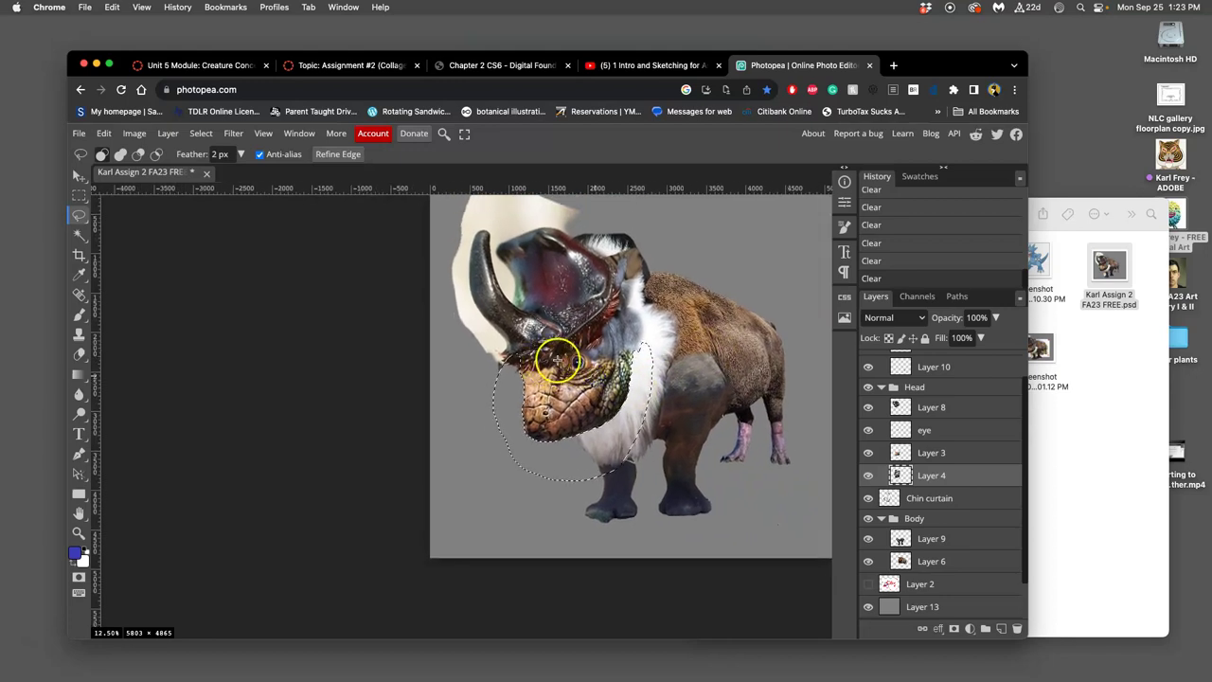
{"action": "scroll", "coordinate": [559, 365], "scroll_direction": "down", "scroll_amount": 2}
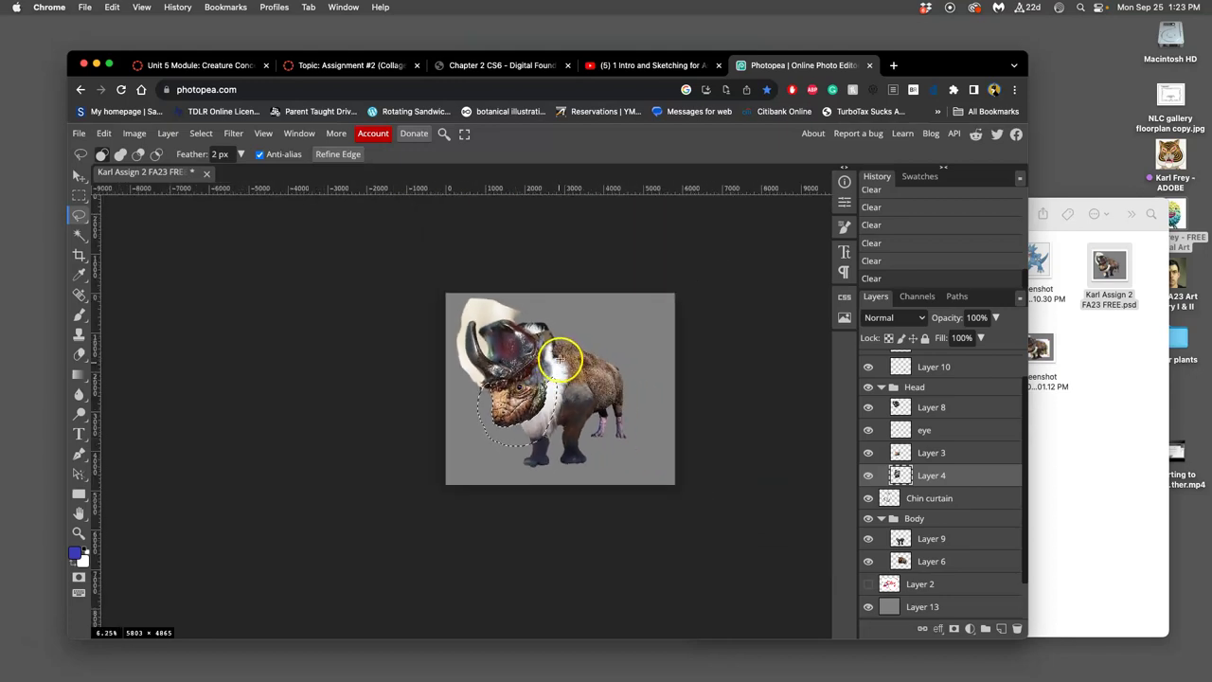
{"action": "scroll", "coordinate": [559, 365], "scroll_direction": "up", "scroll_amount": 5}
{"action": "scroll", "coordinate": [600, 319], "scroll_direction": "up", "scroll_amount": 1}
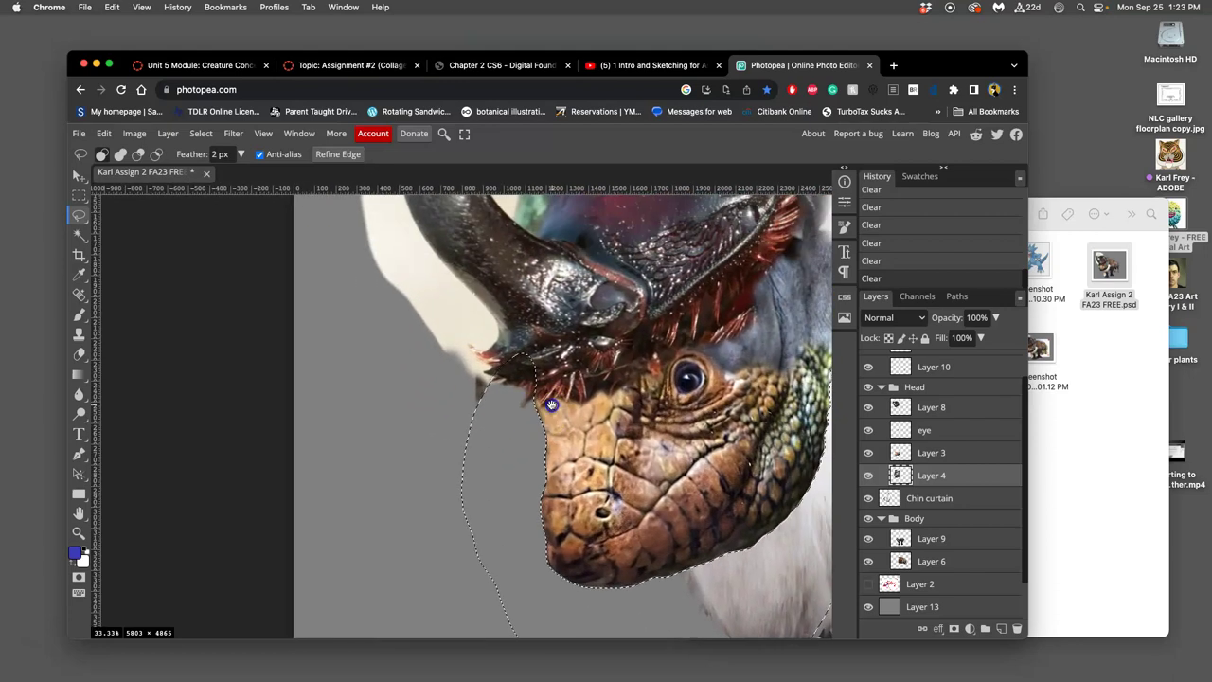
Drop the chin selection and compare Layers 3, 4, 8 and the eye layer by toggling visibility
{"action": "left_click", "coordinate": [482, 377]}
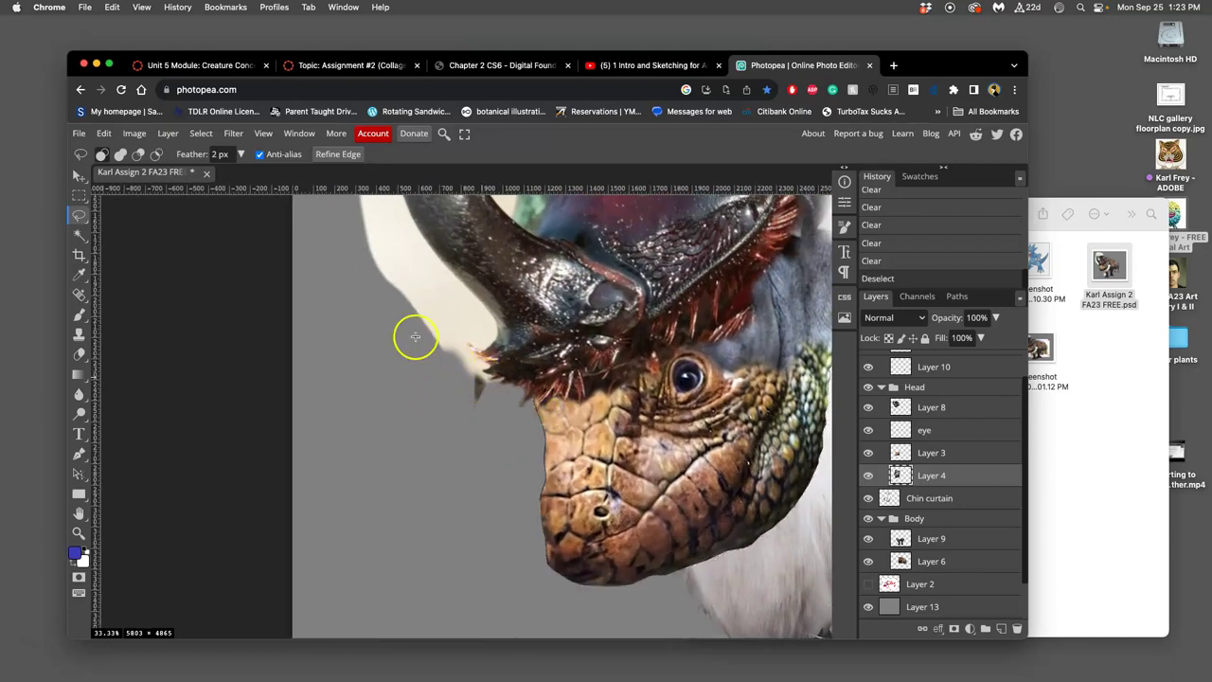
{"action": "left_click", "coordinate": [869, 453]}
{"action": "left_click", "coordinate": [868, 452]}
{"action": "left_click", "coordinate": [869, 431]}
{"action": "left_click", "coordinate": [868, 431]}
{"action": "left_click", "coordinate": [868, 408]}
{"action": "left_click", "coordinate": [868, 407]}
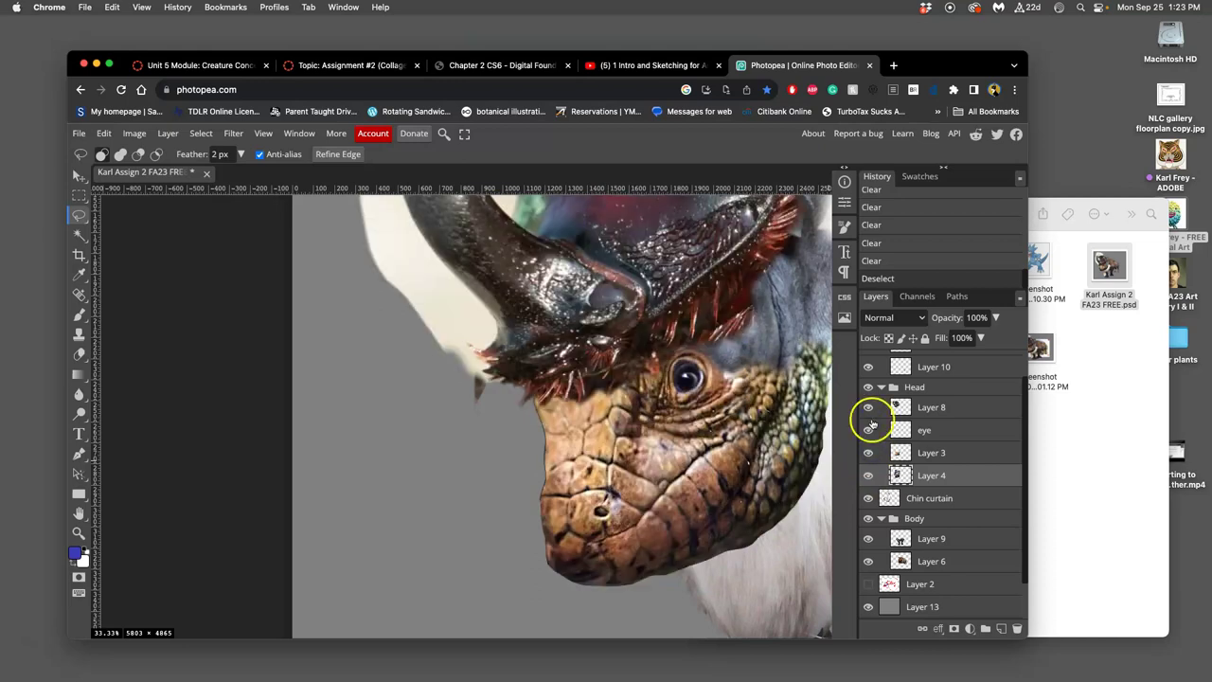
{"action": "left_click", "coordinate": [869, 430]}
{"action": "left_click", "coordinate": [869, 430]}
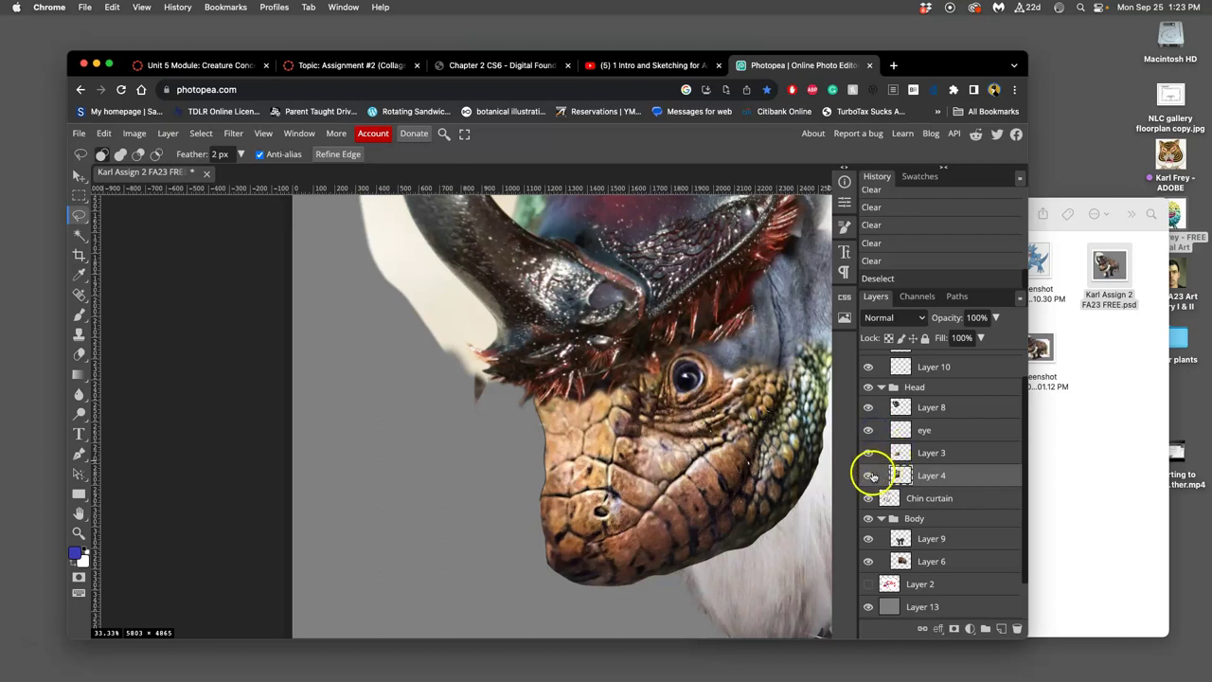
{"action": "left_click", "coordinate": [868, 475]}
{"action": "left_click", "coordinate": [868, 476]}
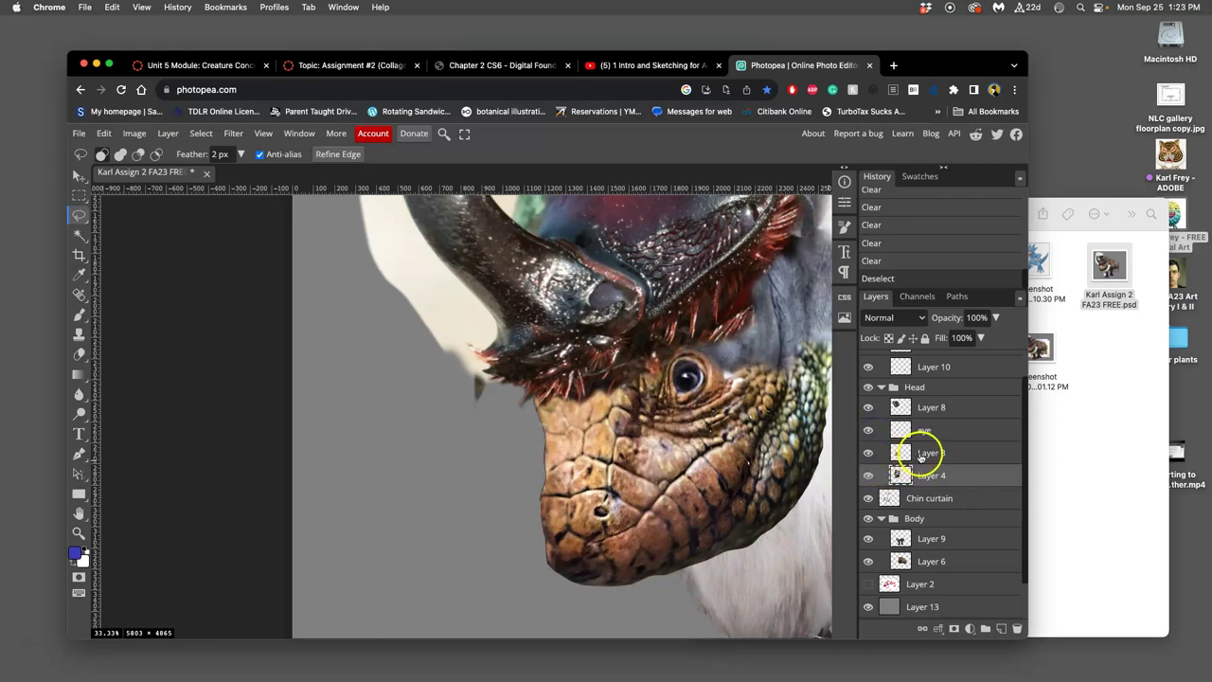
Nudge Layer 3's snout piece slightly up and left with the Move tool
{"action": "left_click", "coordinate": [923, 454]}
{"action": "left_click", "coordinate": [78, 176]}
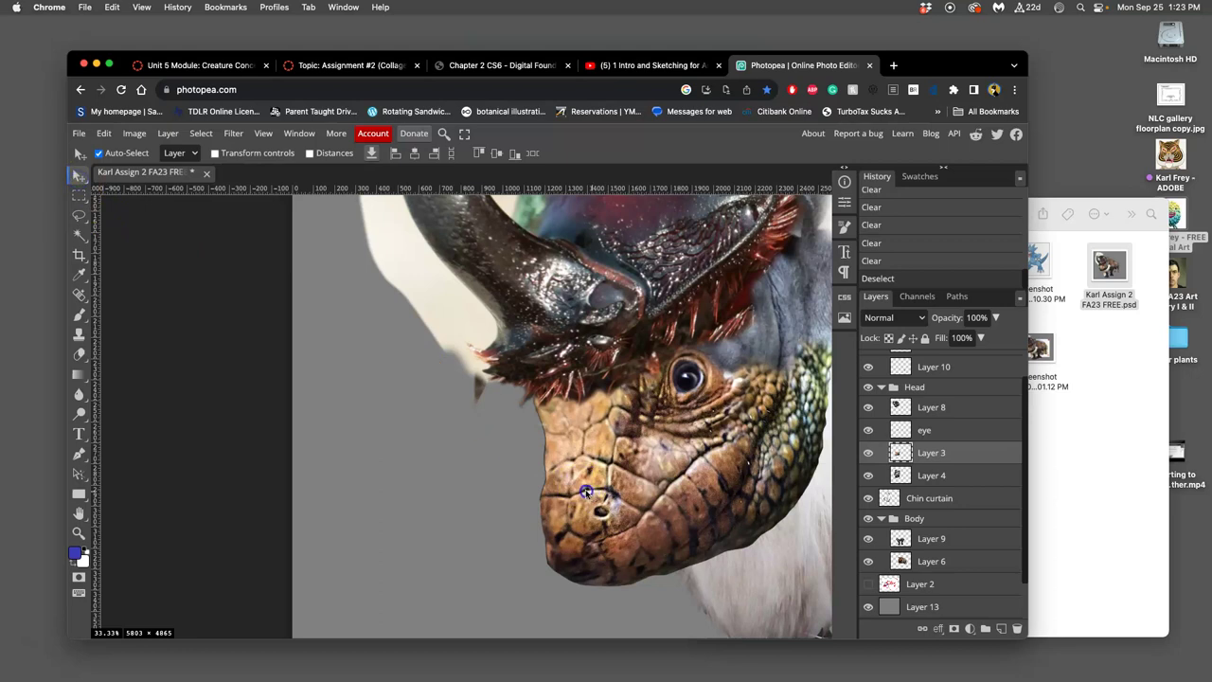
{"action": "left_click_drag", "start_coordinate": [582, 490], "coordinate": [573, 487]}
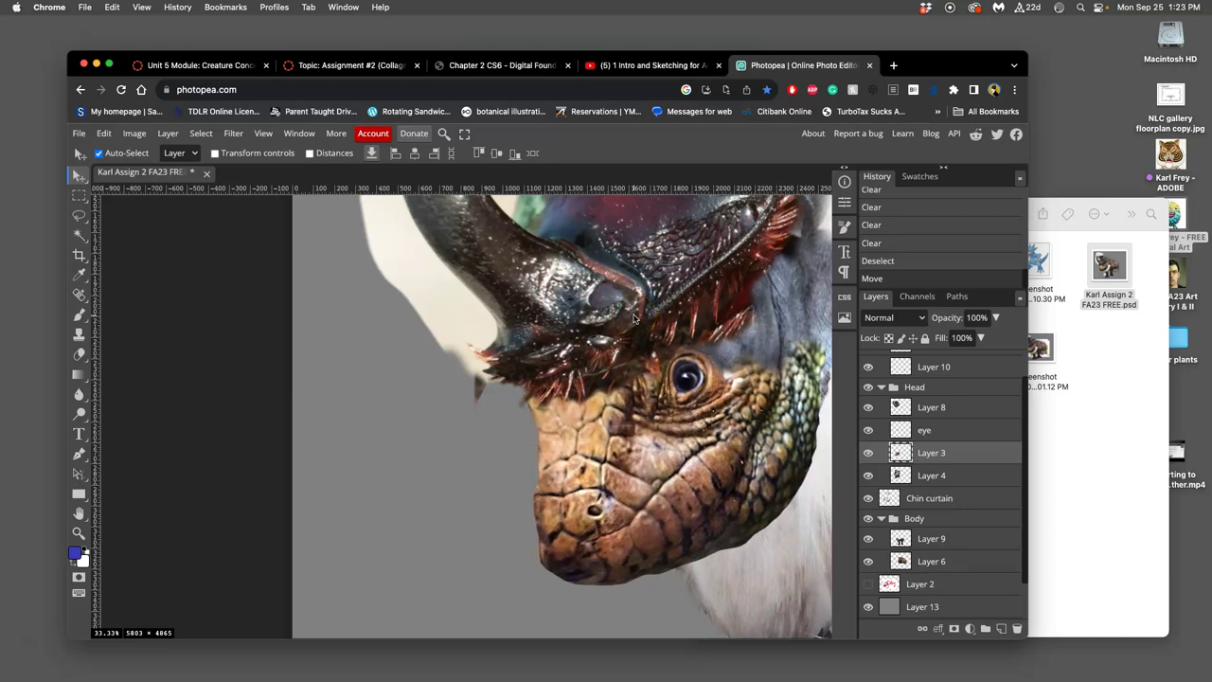
{"action": "scroll", "coordinate": [634, 319], "scroll_direction": "down", "scroll_amount": 2}
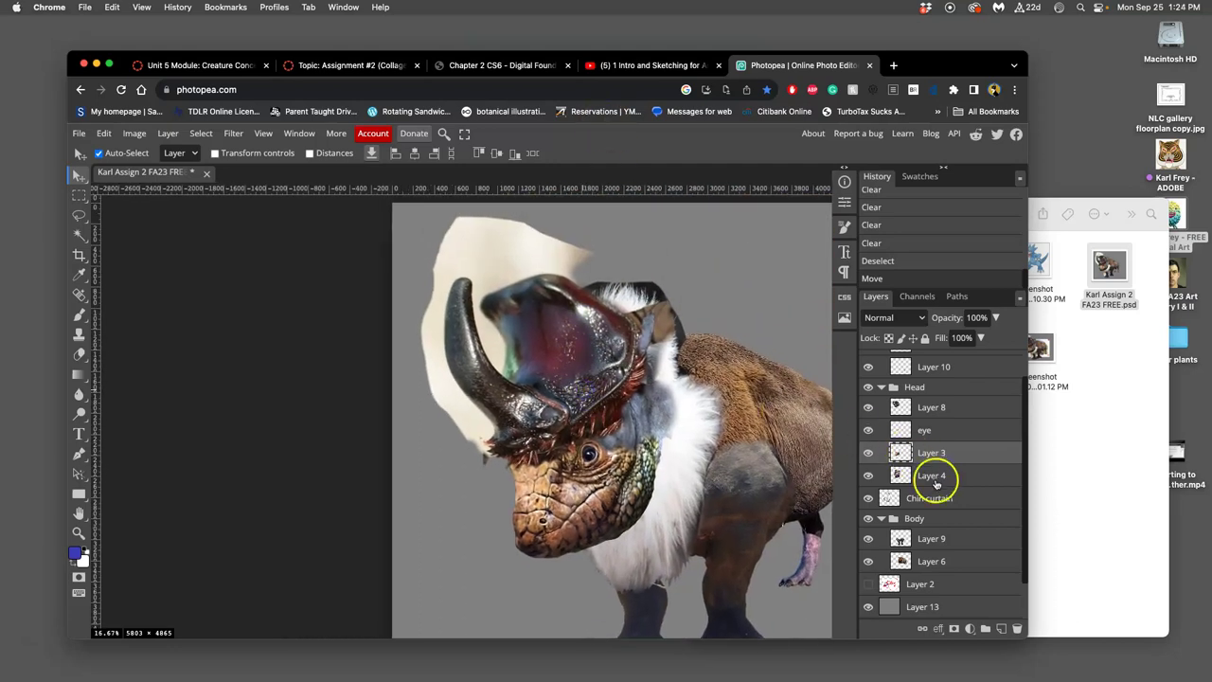
Check Layer 4's grey neck patch, then nudge Layer 3's piece around the eye into place
{"action": "left_click", "coordinate": [867, 476]}
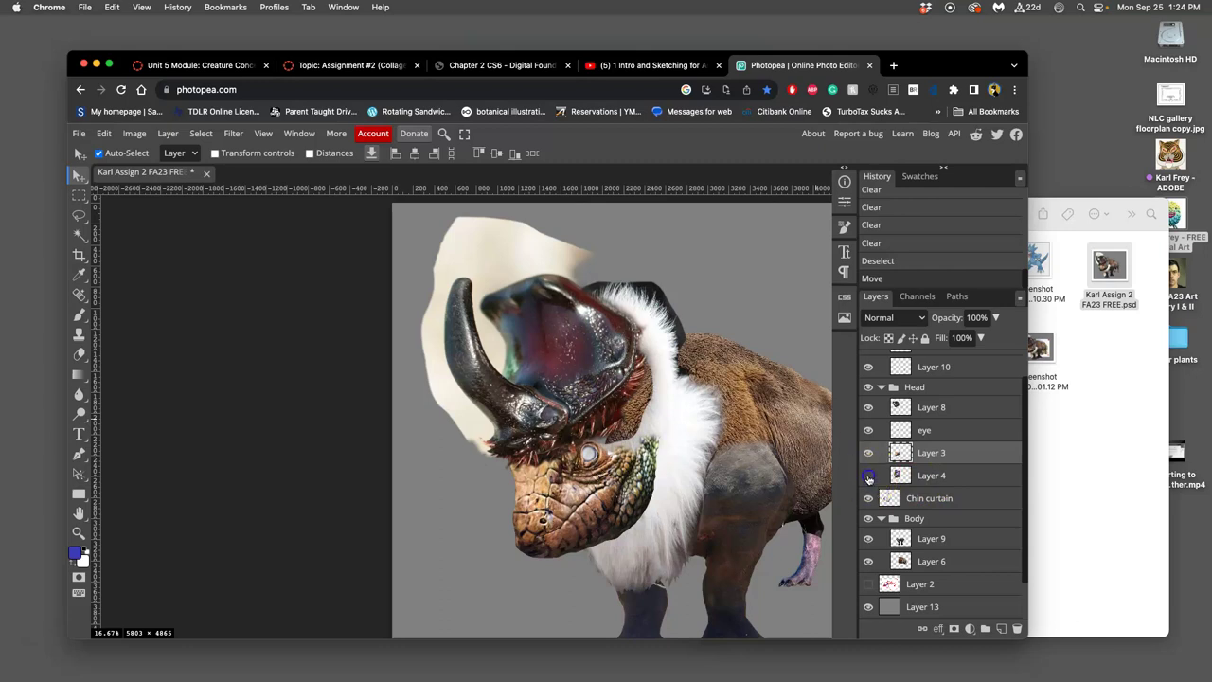
{"action": "left_click", "coordinate": [869, 476]}
{"action": "left_click", "coordinate": [869, 476]}
{"action": "left_click", "coordinate": [869, 477]}
{"action": "left_click", "coordinate": [869, 475]}
{"action": "left_click", "coordinate": [870, 475]}
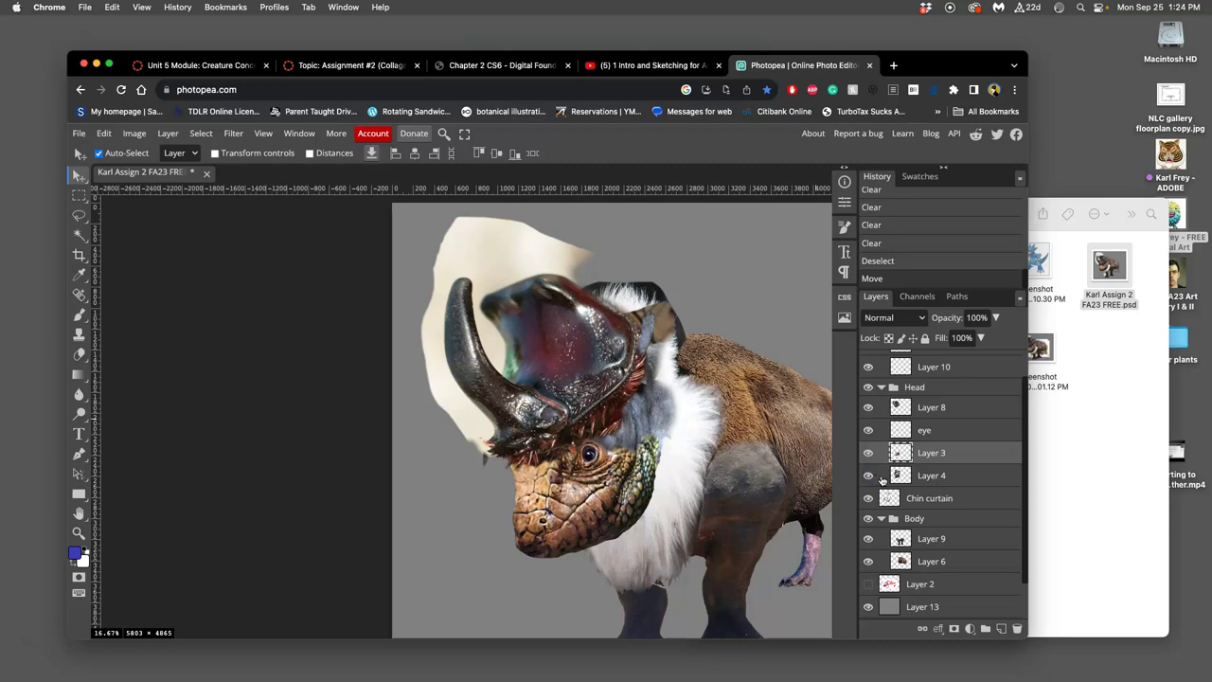
{"action": "left_click", "coordinate": [928, 452]}
{"action": "left_click", "coordinate": [605, 459]}
{"action": "left_click_drag", "start_coordinate": [601, 459], "coordinate": [606, 464]}
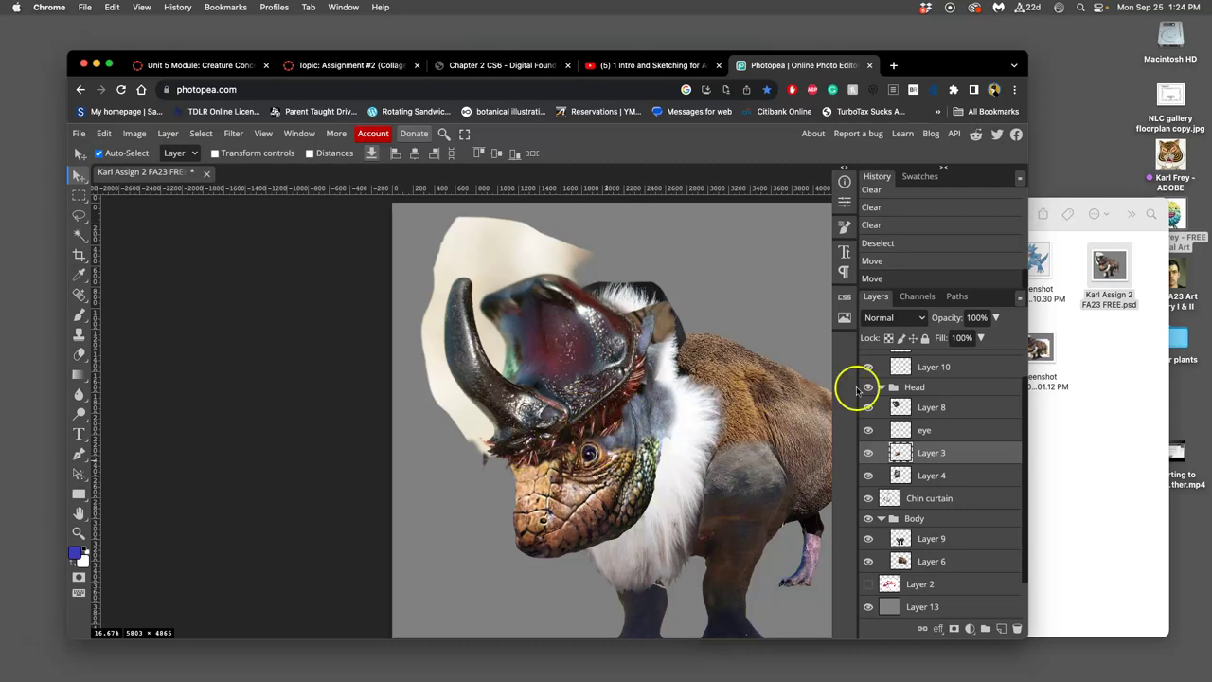
Compare the result with the eye layer and Layer 8's beetle helmet toggled
{"action": "left_click", "coordinate": [869, 430]}
{"action": "left_click", "coordinate": [868, 429]}
{"action": "left_click", "coordinate": [868, 430]}
{"action": "left_click", "coordinate": [868, 430]}
{"action": "left_click", "coordinate": [868, 408]}
{"action": "left_click", "coordinate": [868, 407]}
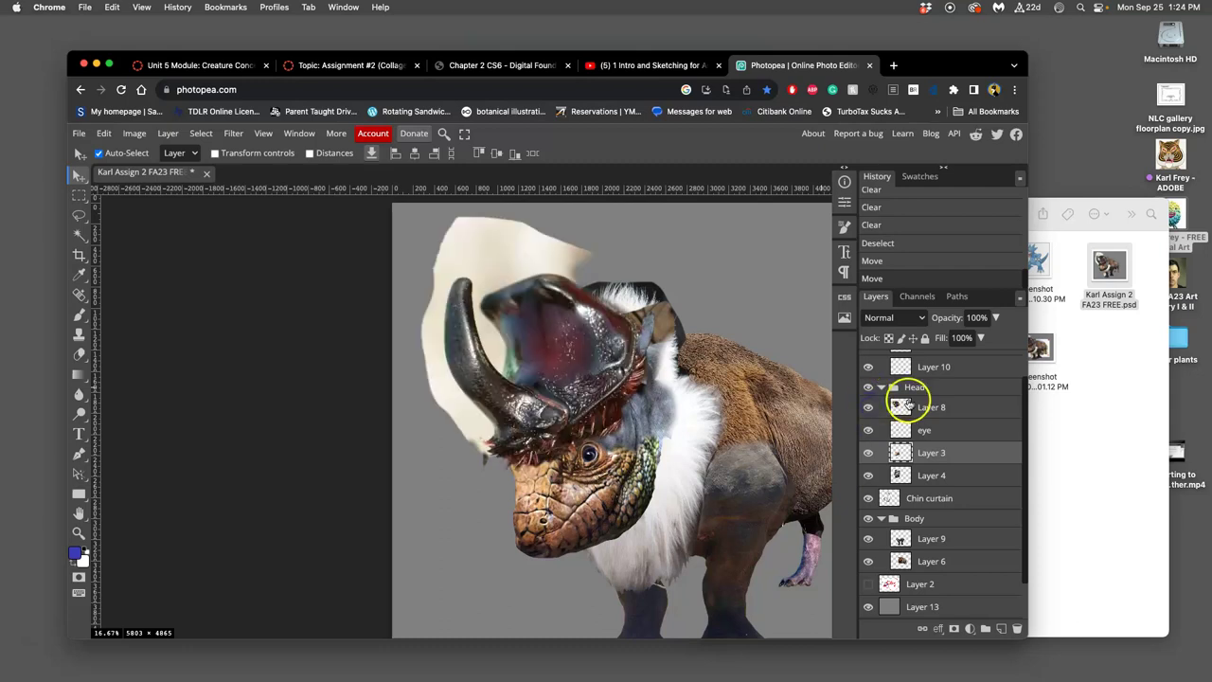
On Layer 8, Magic Wand-select the beige background beside and above the horn
{"action": "left_click", "coordinate": [916, 406]}
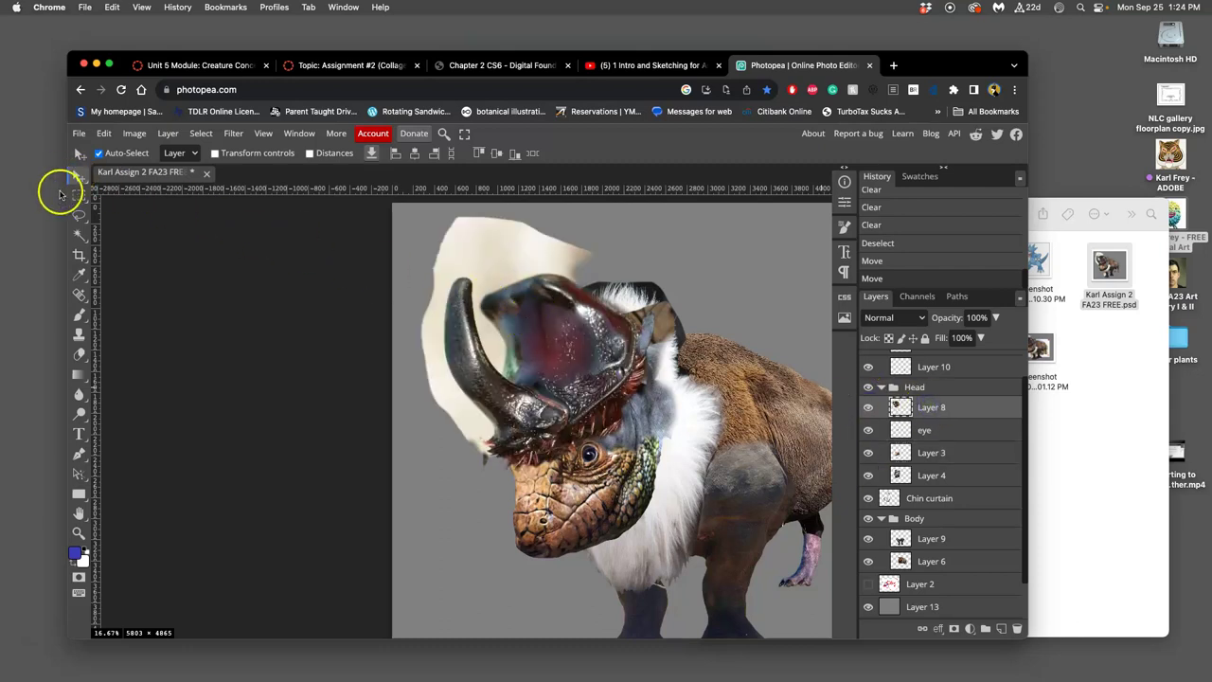
{"action": "left_click", "coordinate": [79, 214]}
{"action": "scroll", "coordinate": [432, 380], "scroll_direction": "up", "scroll_amount": 1}
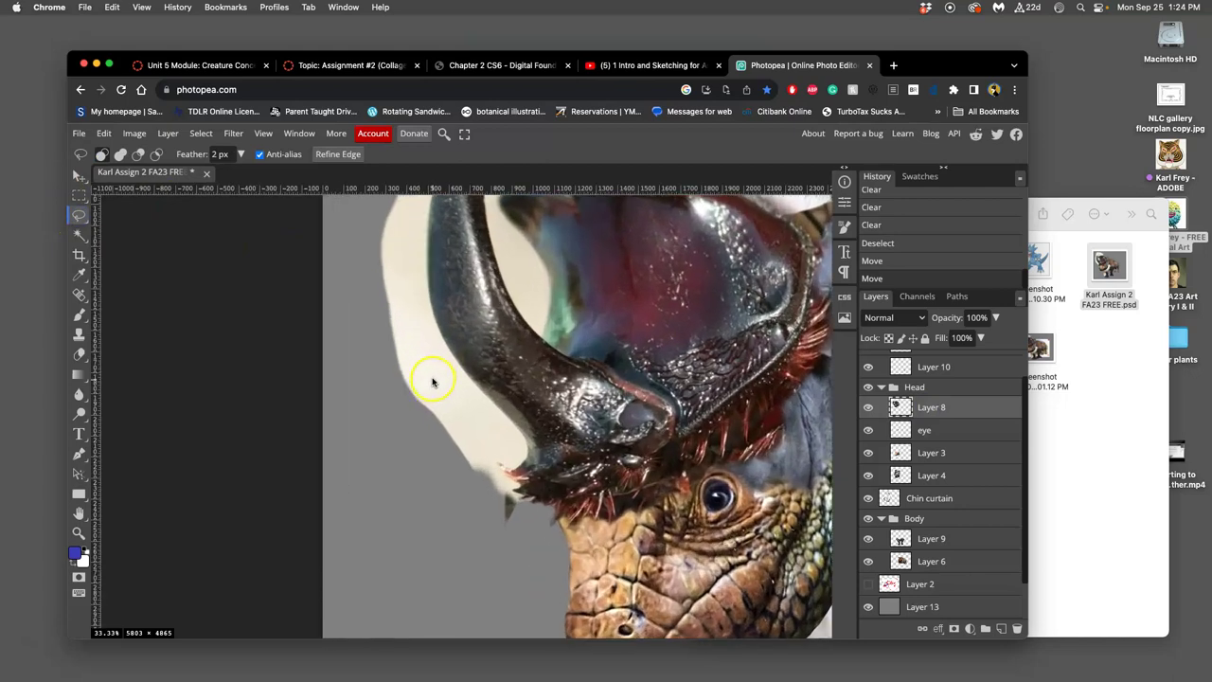
{"action": "scroll", "coordinate": [433, 380], "scroll_direction": "up", "scroll_amount": 1}
{"action": "scroll", "coordinate": [465, 293], "scroll_direction": "up", "scroll_amount": 5}
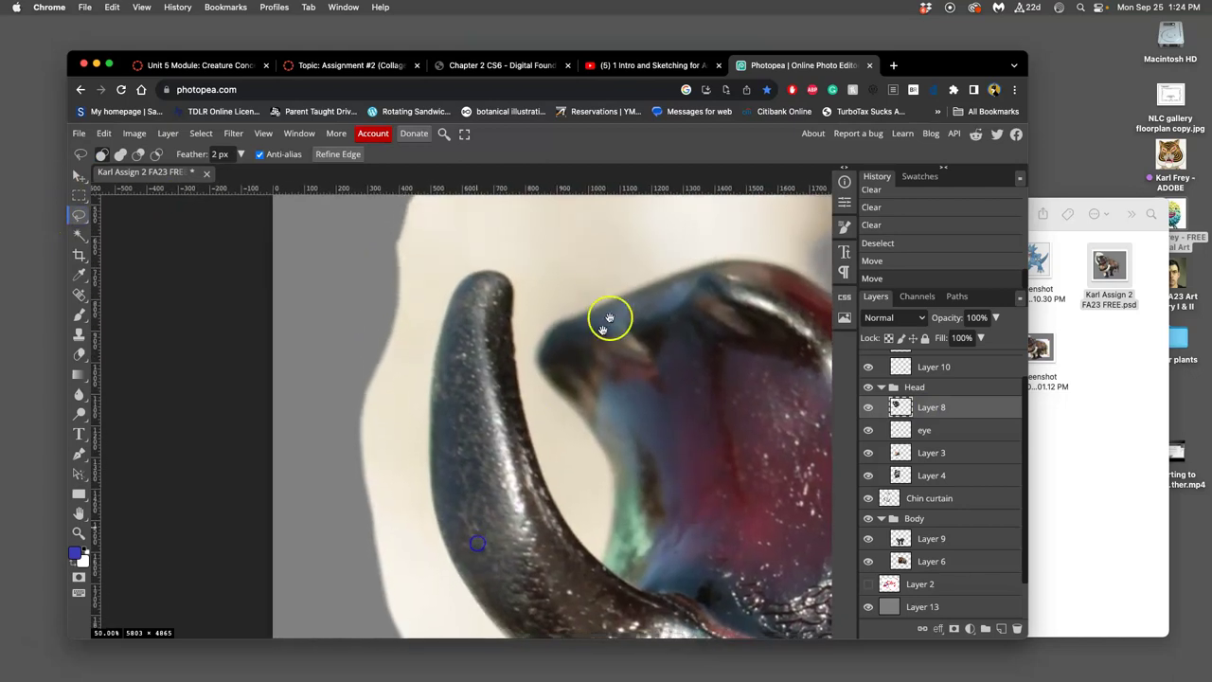
{"action": "left_click_drag", "start_coordinate": [611, 301], "coordinate": [457, 398]}
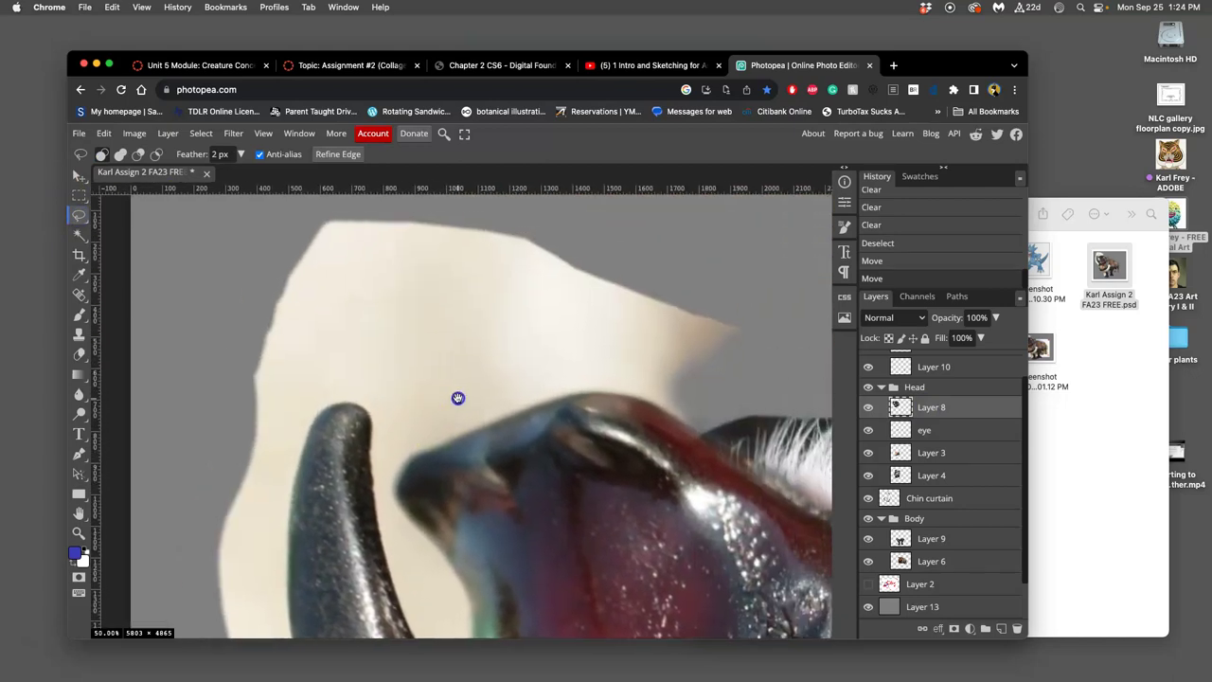
{"action": "left_click", "coordinate": [80, 235]}
{"action": "left_click", "coordinate": [461, 326]}
{"action": "left_click_drag", "start_coordinate": [460, 375], "coordinate": [457, 319]}
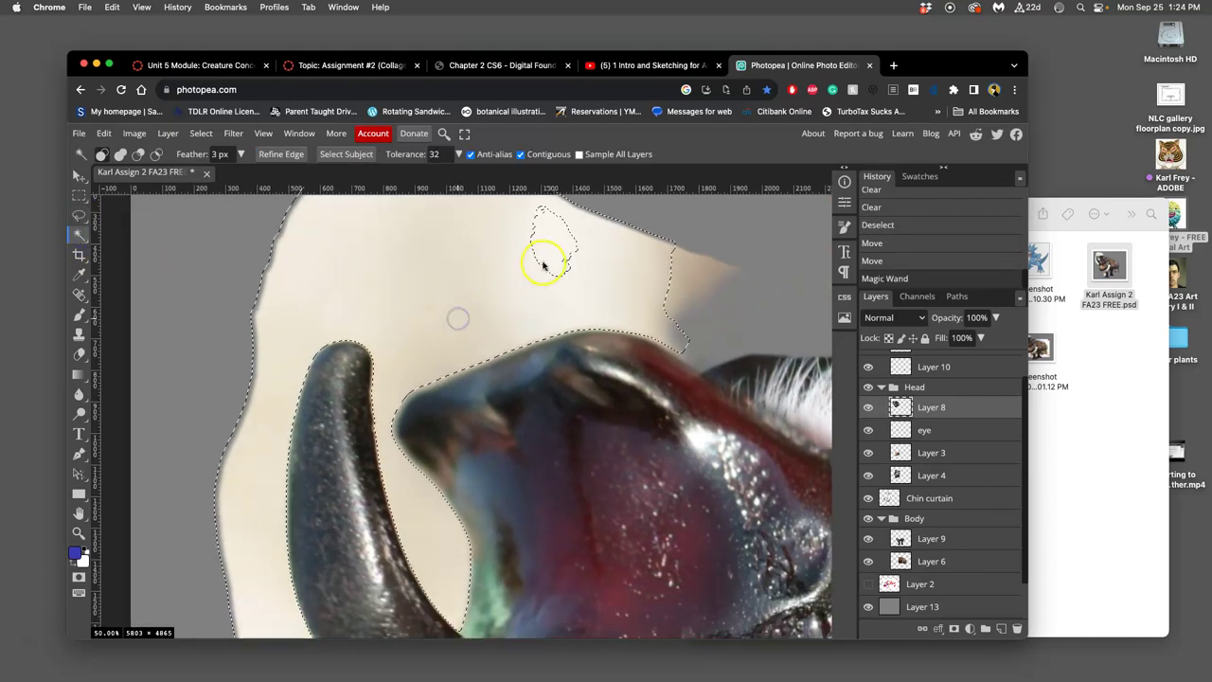
{"action": "left_click", "coordinate": [558, 235], "text": "shift"}
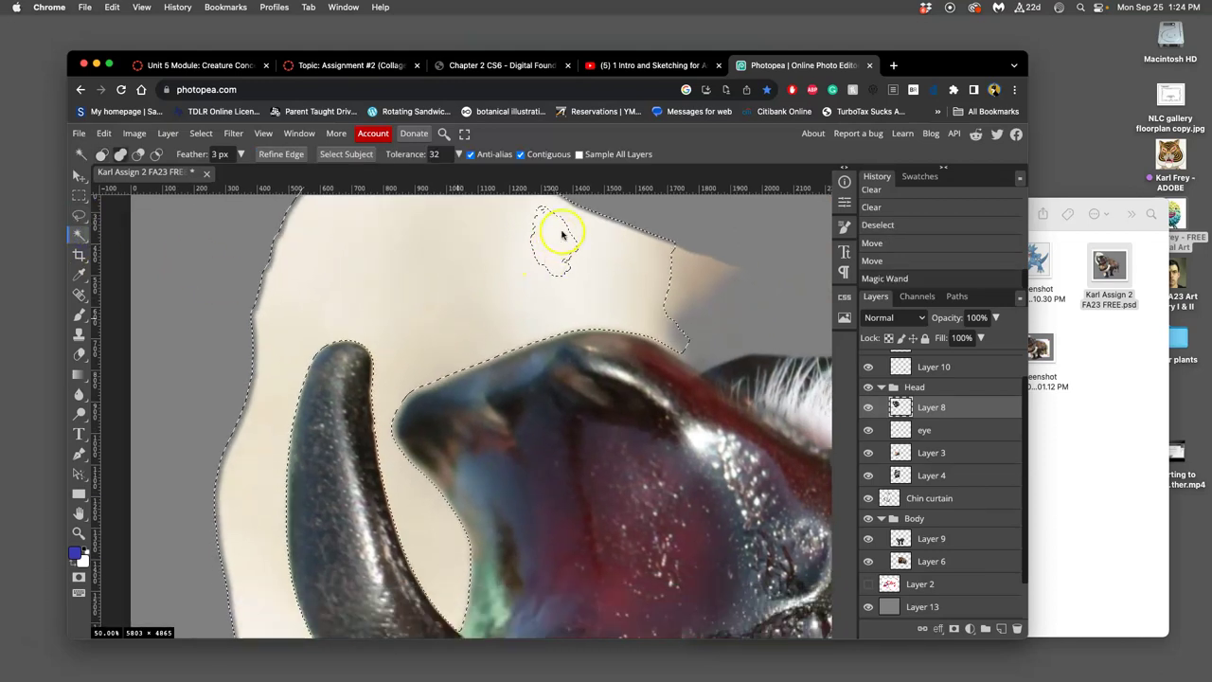
{"action": "left_click", "coordinate": [682, 282], "text": "shift"}
{"action": "scroll", "coordinate": [452, 316], "scroll_direction": "down", "scroll_amount": 5}
{"action": "left_click_drag", "start_coordinate": [502, 376], "coordinate": [502, 335]}
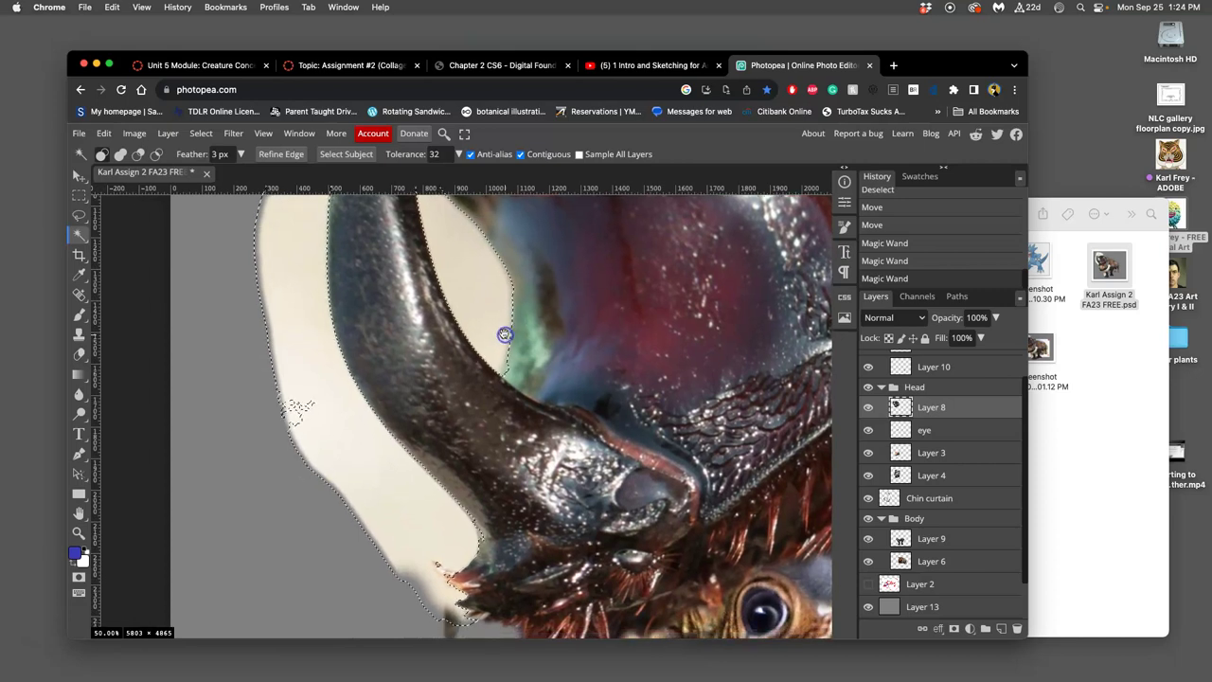
Refine the selection with the Lasso, adding the area left of the horn and trimming along its edge
{"action": "left_click", "coordinate": [80, 218]}
{"action": "key", "text": "shift"}
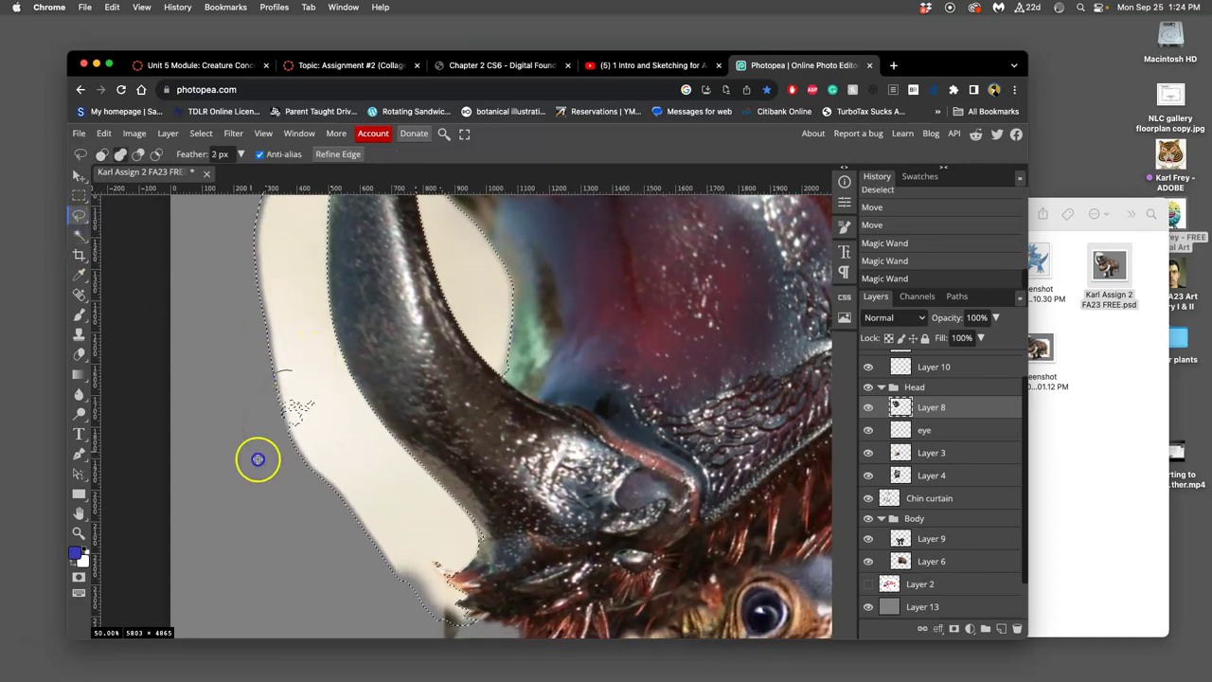
{"action": "left_click_drag", "start_coordinate": [266, 464], "coordinate": [303, 464]}
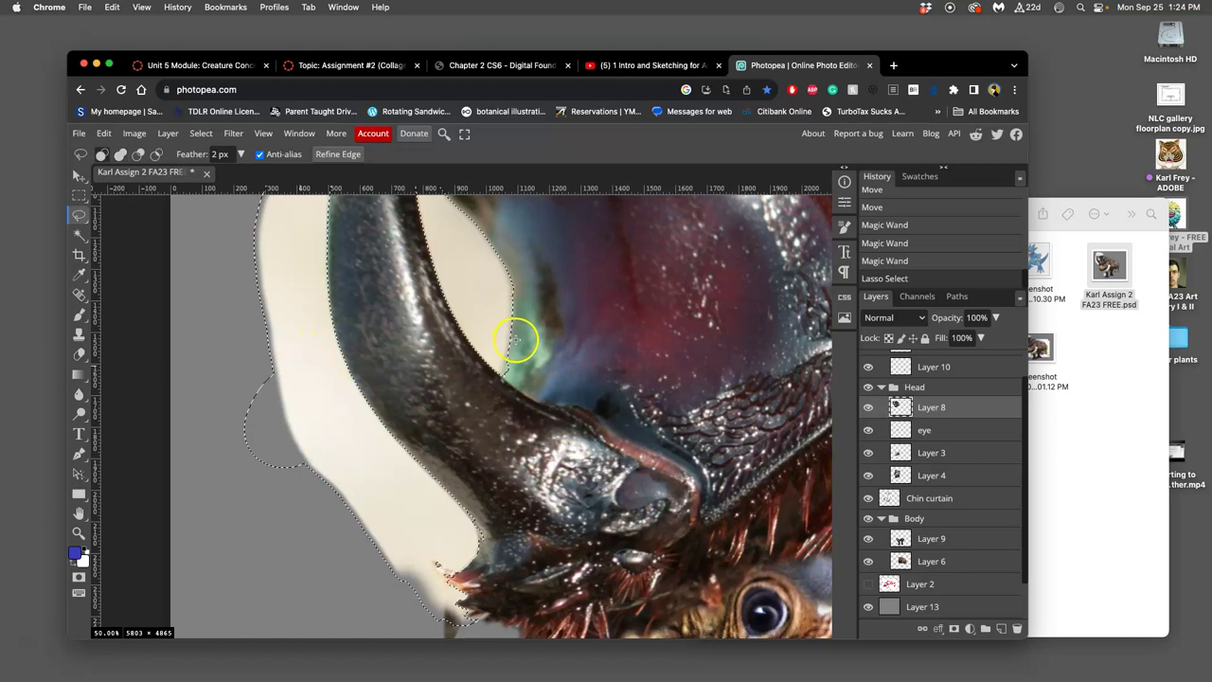
{"action": "key", "text": "alt"}
{"action": "left_click_drag", "start_coordinate": [504, 385], "coordinate": [518, 347]}
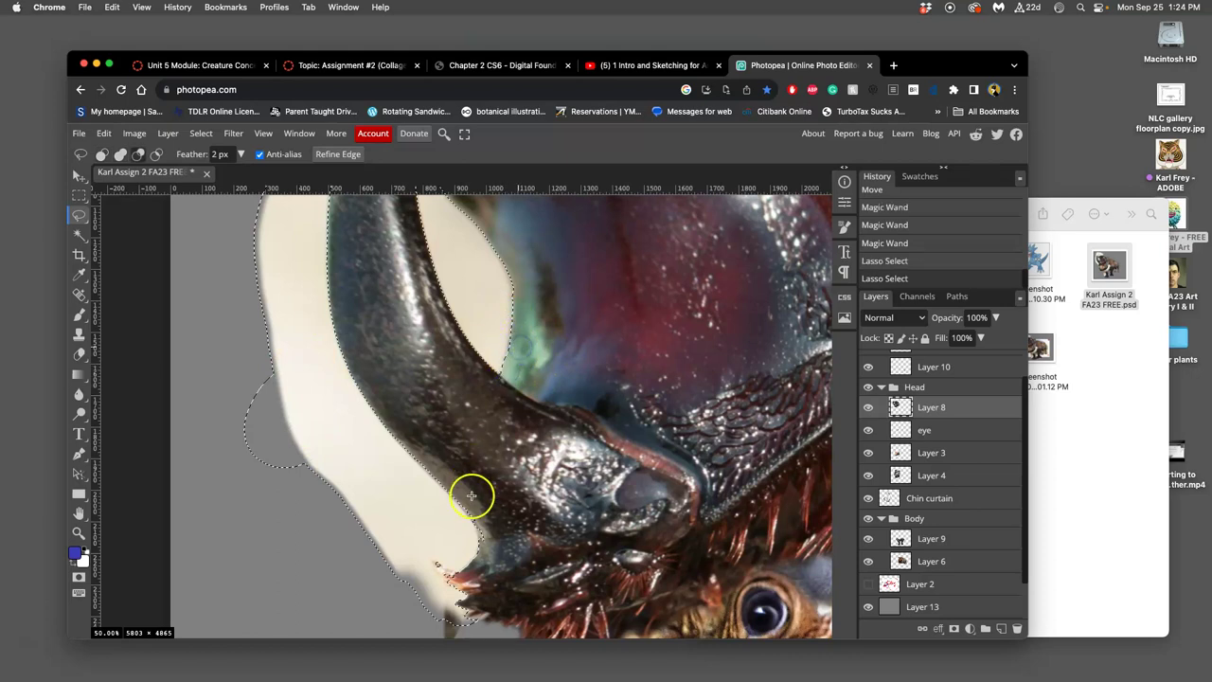
{"action": "mouse_move", "coordinate": [468, 495]}
{"action": "left_mouse_down"}
{"action": "mouse_move", "coordinate": [481, 493]}
{"action": "mouse_move", "coordinate": [479, 403]}
{"action": "left_mouse_up"}
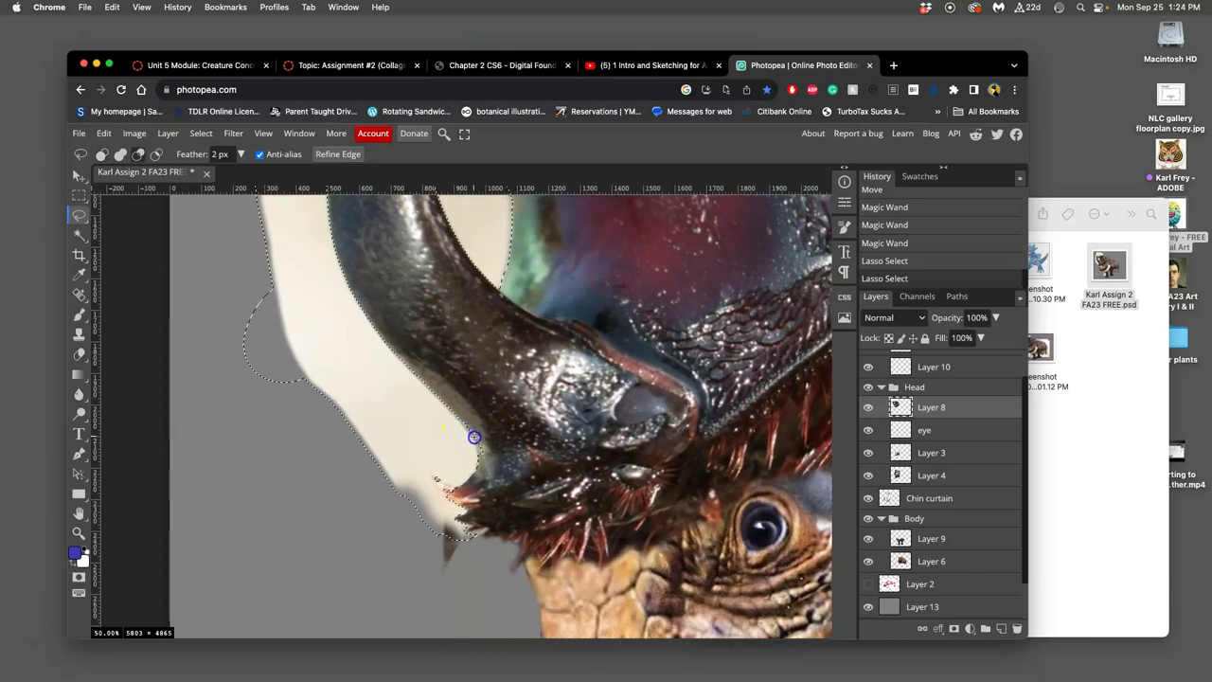
{"action": "mouse_move", "coordinate": [482, 418]}
{"action": "left_mouse_down"}
{"action": "mouse_move", "coordinate": [500, 475]}
{"action": "mouse_move", "coordinate": [490, 489]}
{"action": "mouse_move", "coordinate": [457, 492]}
{"action": "left_mouse_up"}
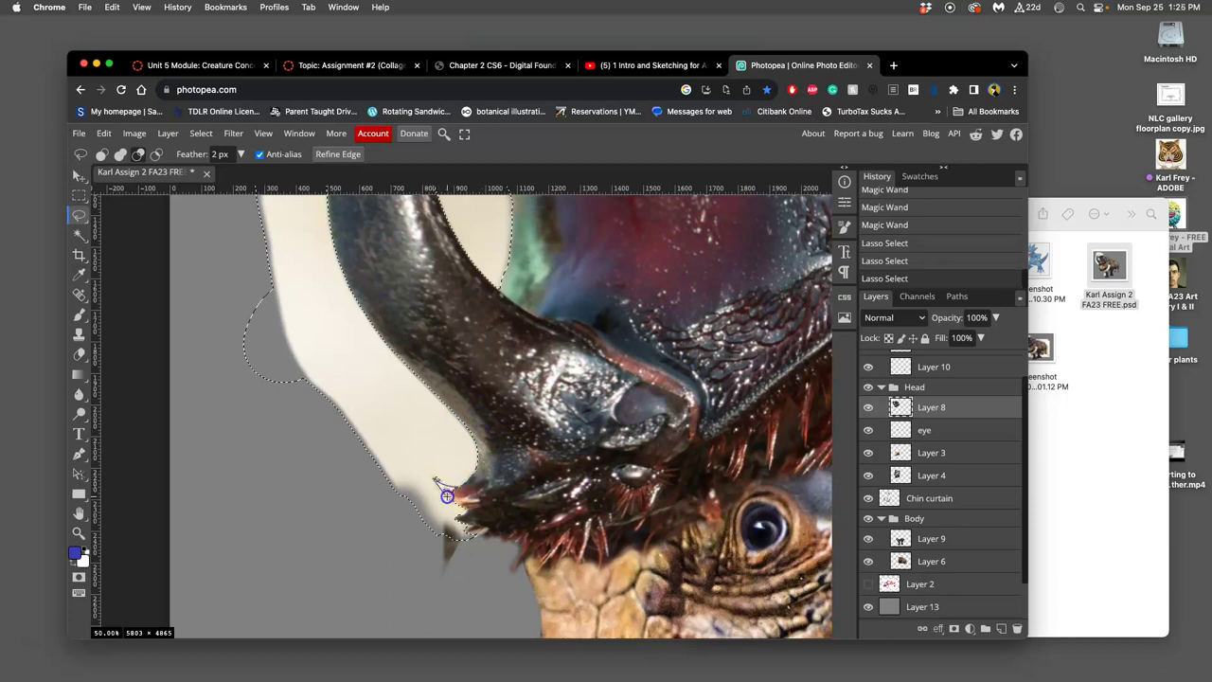
{"action": "mouse_move", "coordinate": [474, 490]}
{"action": "left_mouse_down"}
{"action": "mouse_move", "coordinate": [487, 528]}
{"action": "mouse_move", "coordinate": [484, 517]}
{"action": "left_mouse_up"}
Delete the selected cream background from Layer 8 and deselect
{"action": "key", "text": "Delete"}
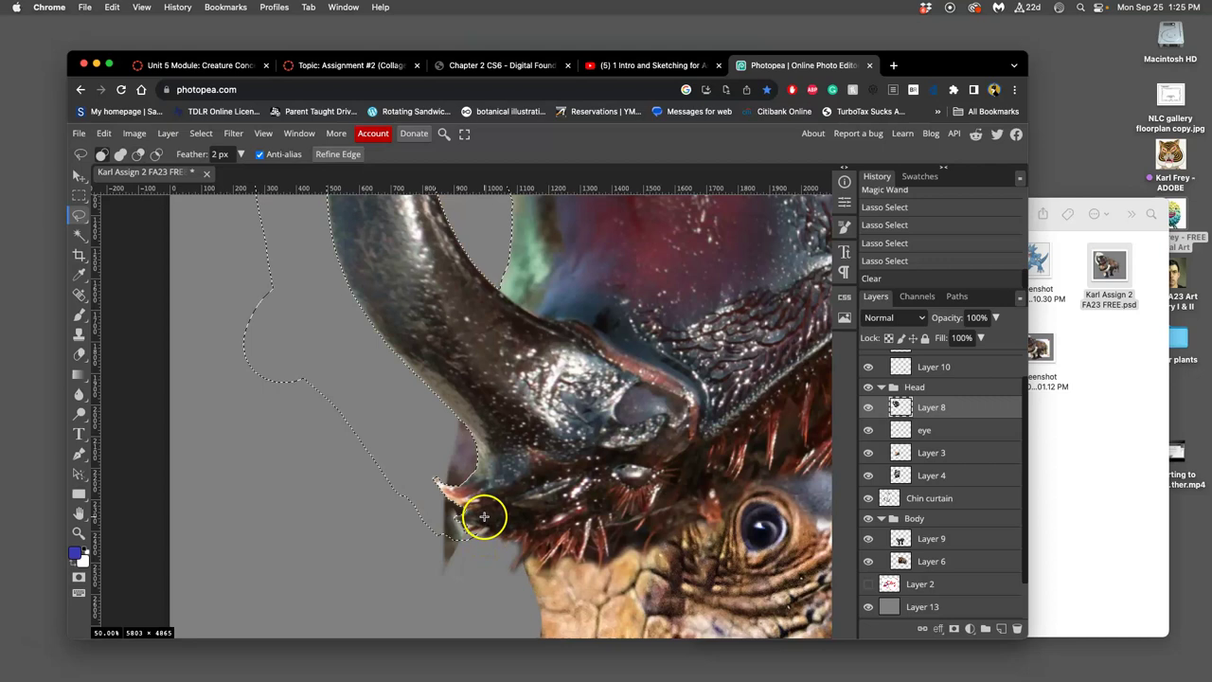
{"action": "scroll", "coordinate": [595, 347], "scroll_direction": "up", "scroll_amount": 5}
{"action": "left_click_drag", "start_coordinate": [607, 380], "coordinate": [535, 409]}
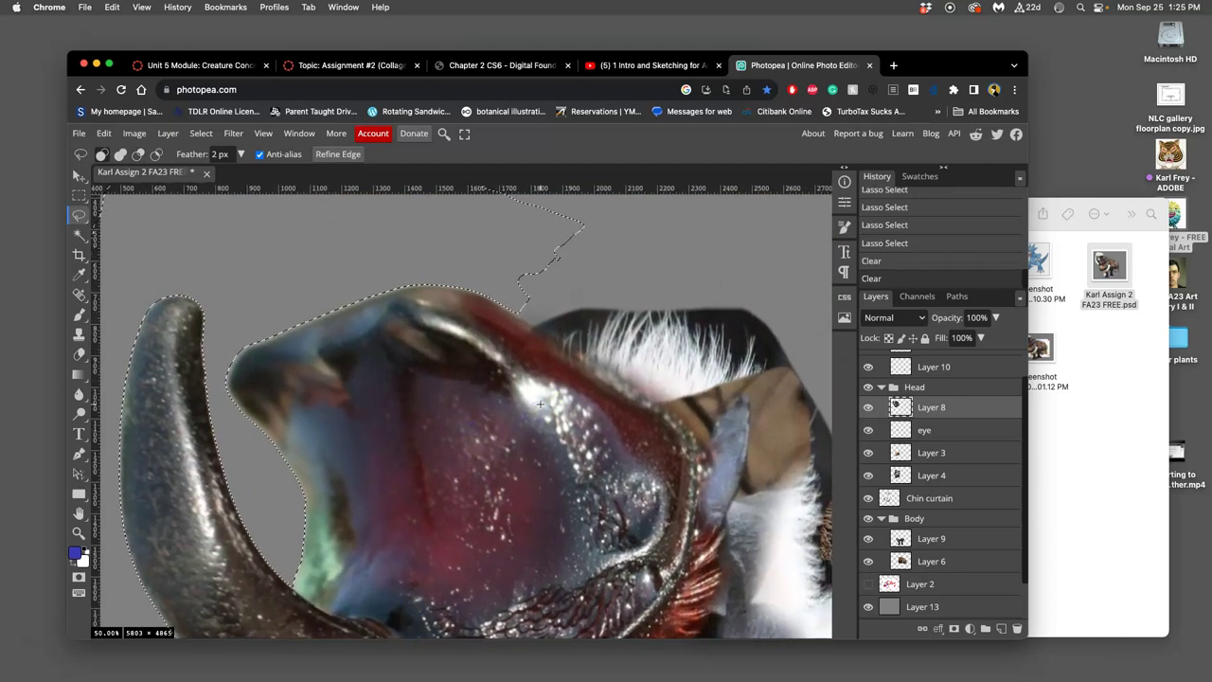
{"action": "key", "text": "super+d"}
{"action": "scroll", "coordinate": [530, 424], "scroll_direction": "down", "scroll_amount": 3}
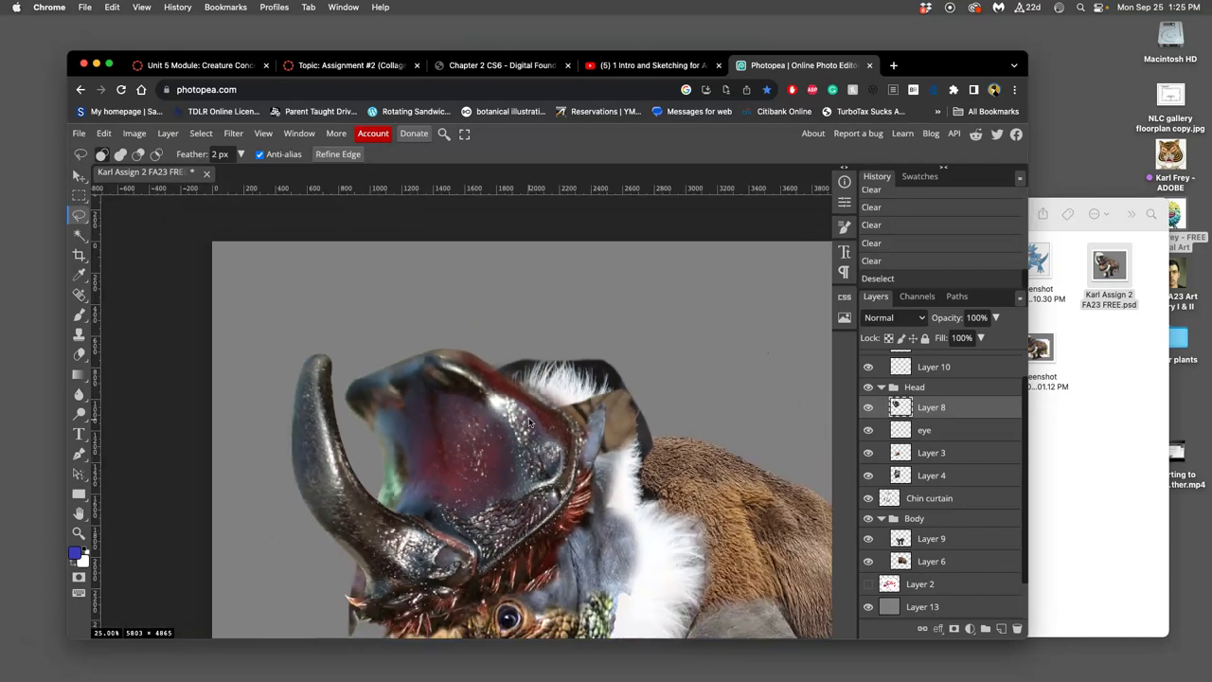
Check Layer 4 by toggling its visibility and make it the active layer
{"action": "left_click_drag", "start_coordinate": [527, 432], "coordinate": [554, 348]}
{"action": "left_click", "coordinate": [878, 476]}
{"action": "left_click", "coordinate": [871, 475]}
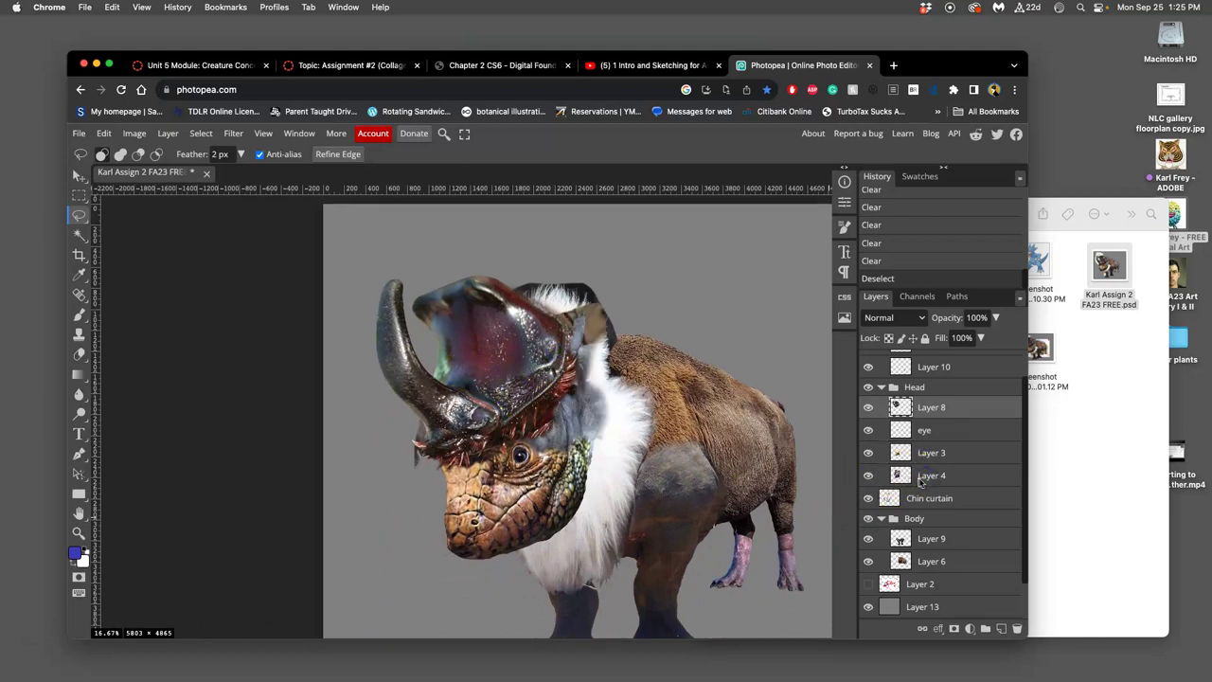
{"action": "left_click", "coordinate": [924, 482]}
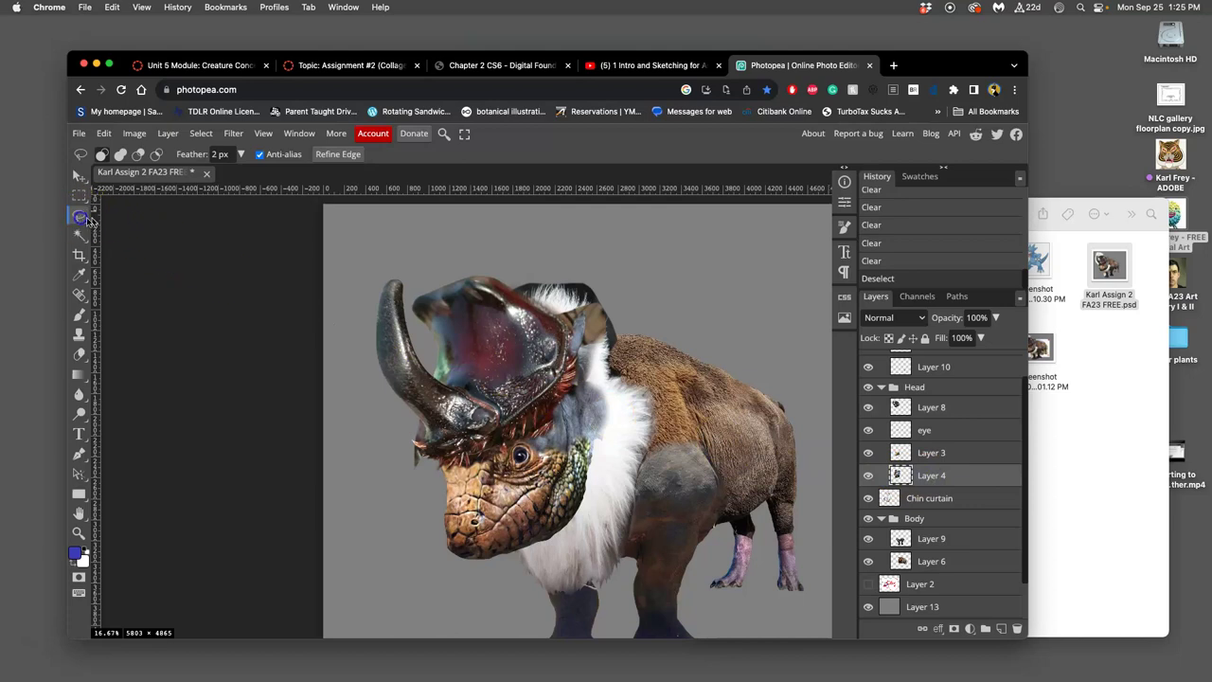
Lasso the stray Layer 4 piece by the helmet, delete it, and deselect
{"action": "left_click_drag", "start_coordinate": [405, 338], "coordinate": [425, 327]}
{"action": "mouse_move", "coordinate": [447, 443]}
{"action": "left_mouse_down"}
{"action": "mouse_move", "coordinate": [374, 458]}
{"action": "mouse_move", "coordinate": [406, 357]}
{"action": "left_mouse_up"}
{"action": "key", "text": "Delete"}
{"action": "left_click", "coordinate": [336, 380]}
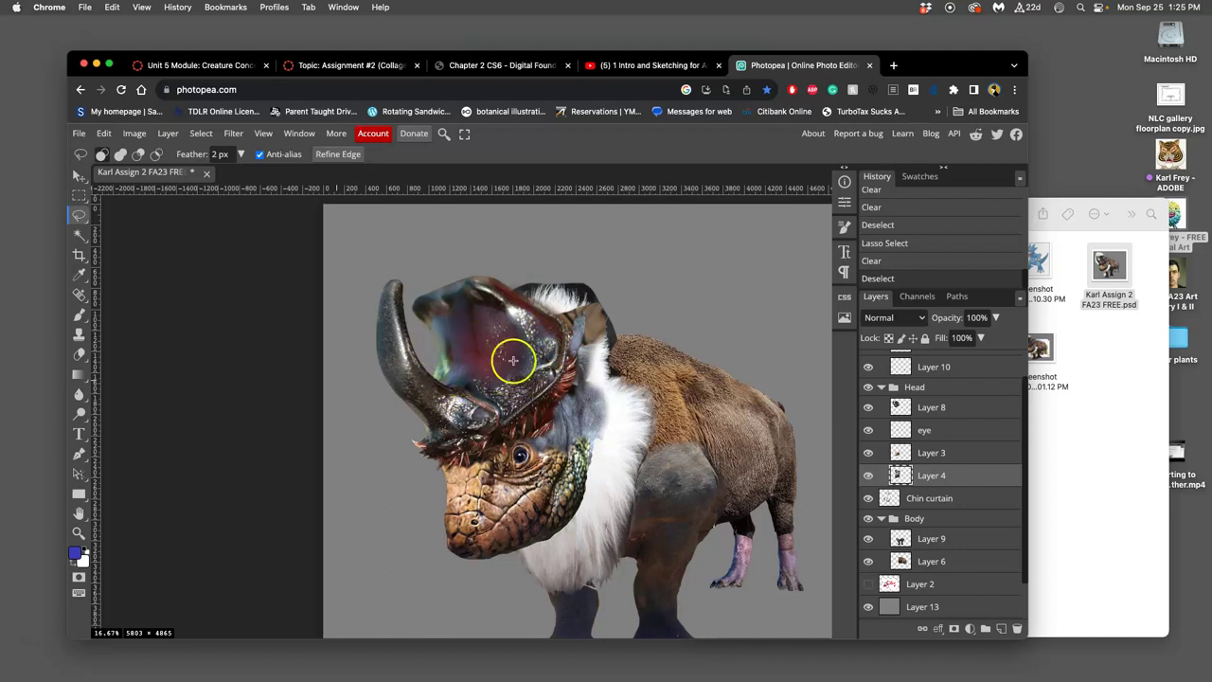
{"action": "left_click_drag", "start_coordinate": [587, 351], "coordinate": [534, 353]}
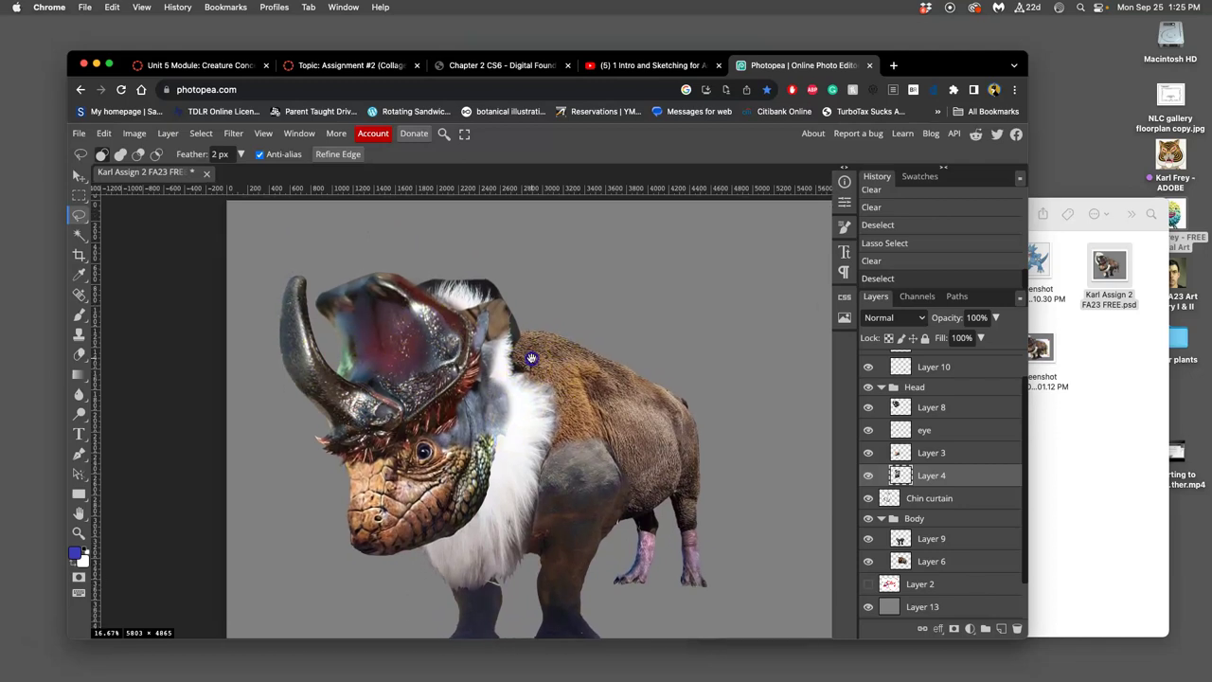
{"action": "scroll", "coordinate": [527, 365], "scroll_direction": "up", "scroll_amount": 3}
{"action": "scroll", "coordinate": [546, 332], "scroll_direction": "up", "scroll_amount": 2}
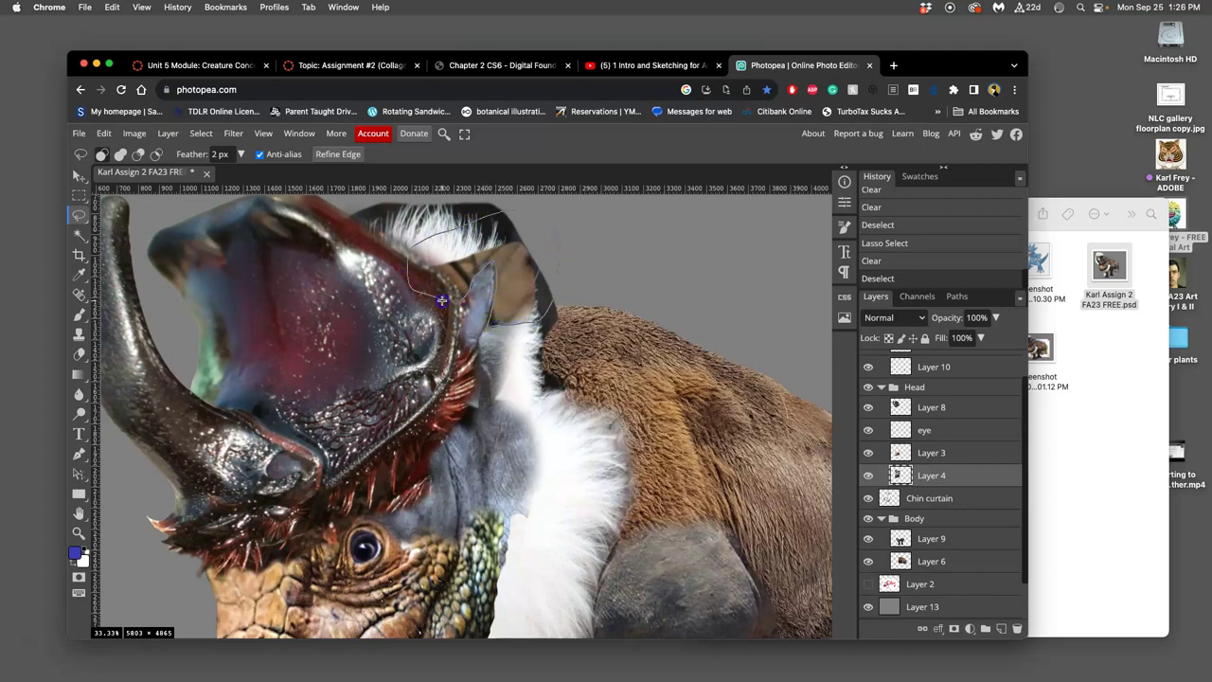
Lasso the dark tan patch behind the fur tips, delete it from Layer 4, and deselect
{"action": "left_click_drag", "start_coordinate": [442, 301], "coordinate": [443, 299]}
{"action": "key", "text": "Delete"}
{"action": "left_click", "coordinate": [601, 259]}
{"action": "key", "text": "ctrl+z"}
{"action": "key", "text": "Delete"}
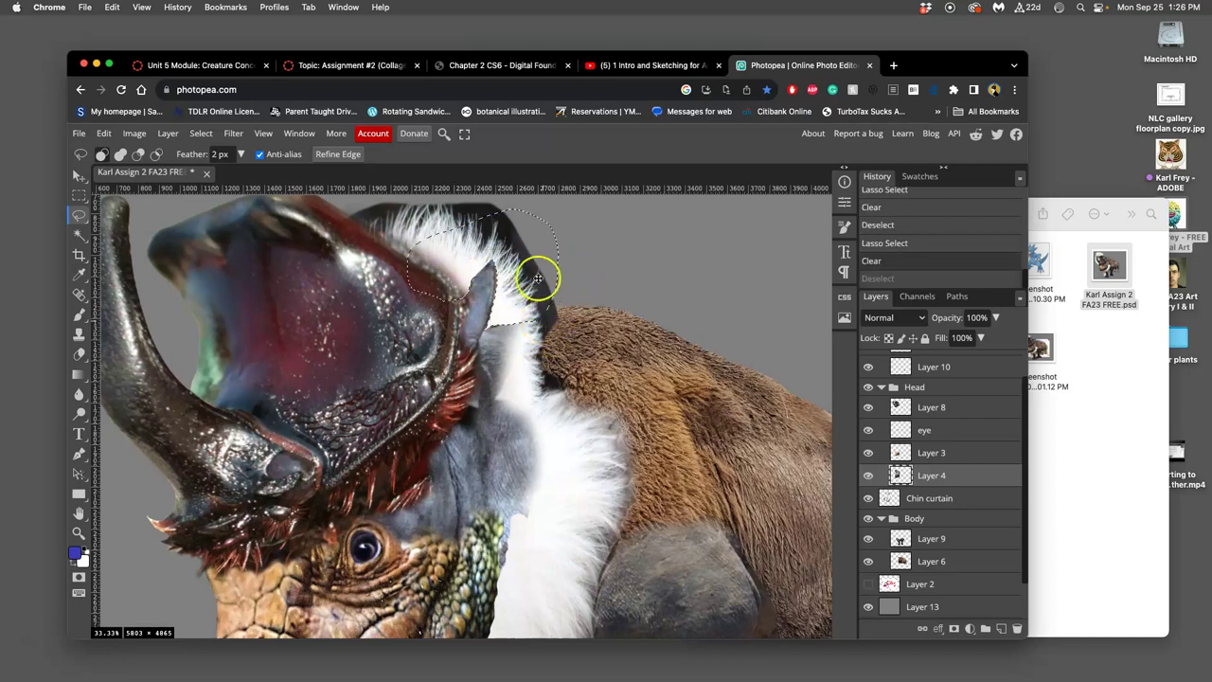
{"action": "key", "text": "Delete"}
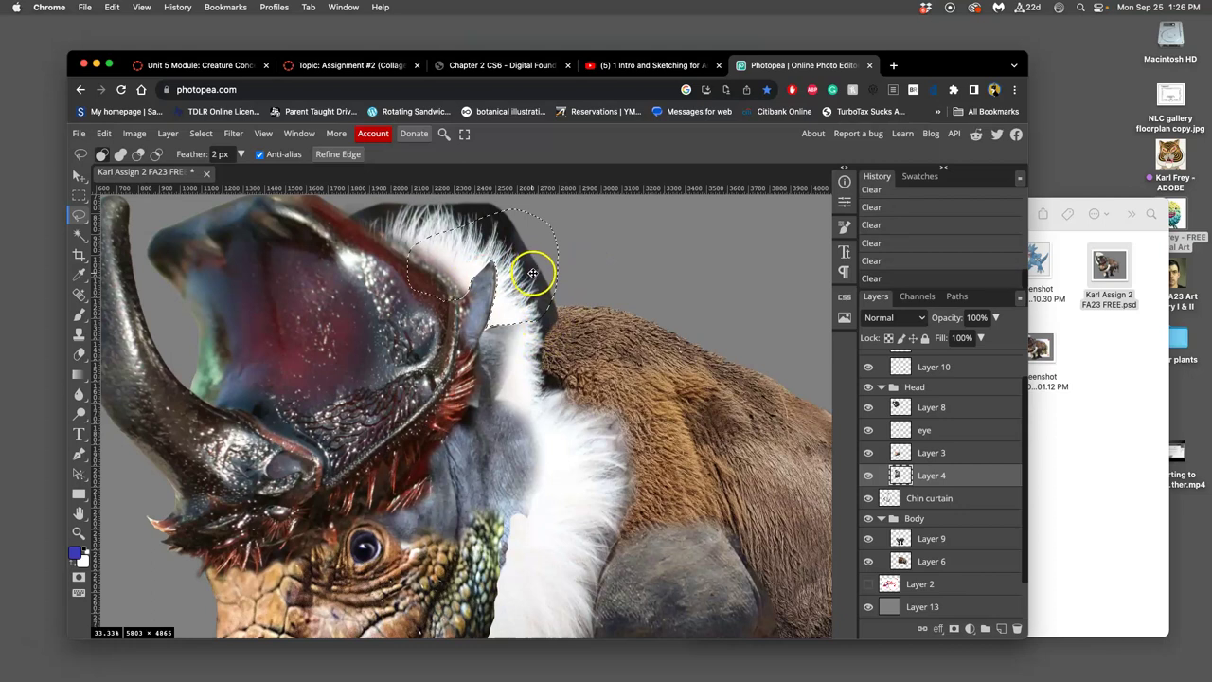
{"action": "left_click", "coordinate": [535, 272]}
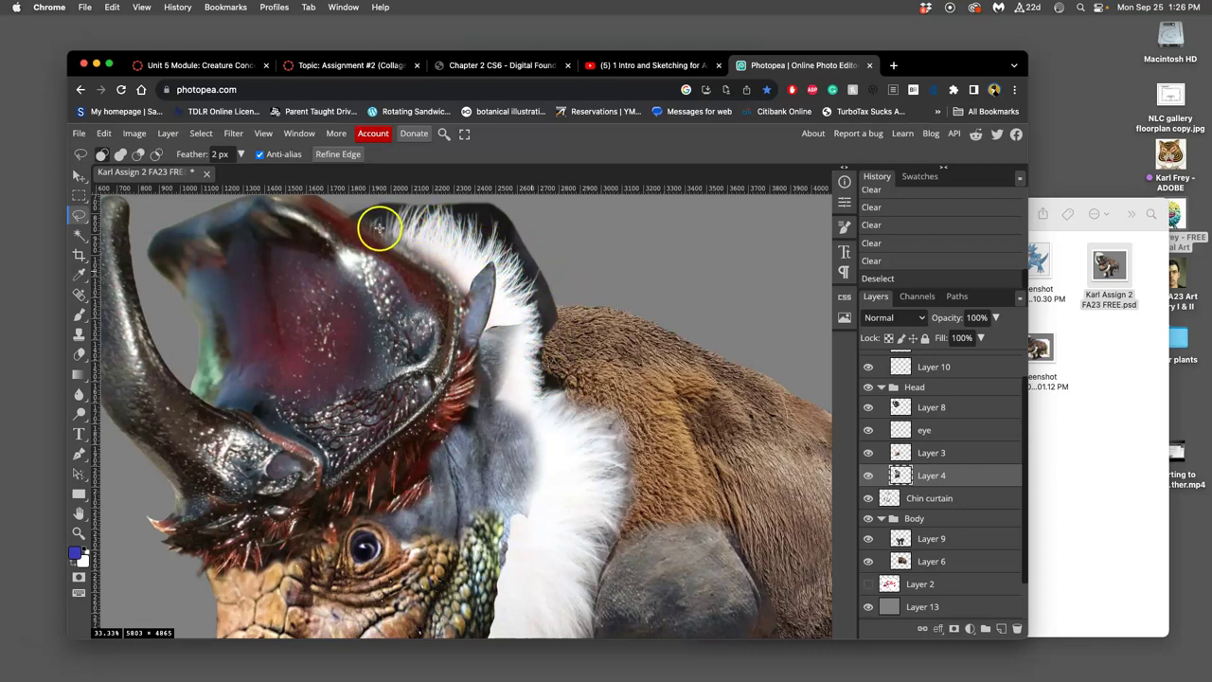
Try deleting a lasso around the fur tips, then undo it and make Chin curtain the active layer
{"action": "scroll", "coordinate": [575, 319], "scroll_direction": "up", "scroll_amount": 2}
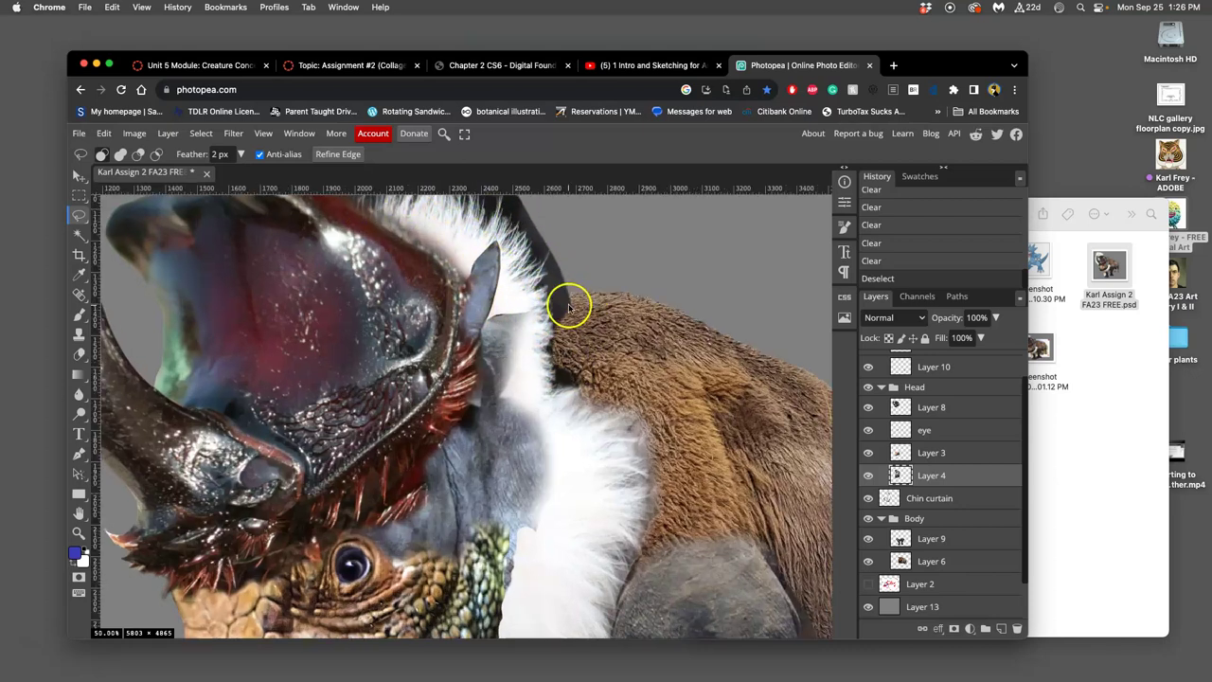
{"action": "left_click_drag", "start_coordinate": [576, 292], "coordinate": [562, 427]}
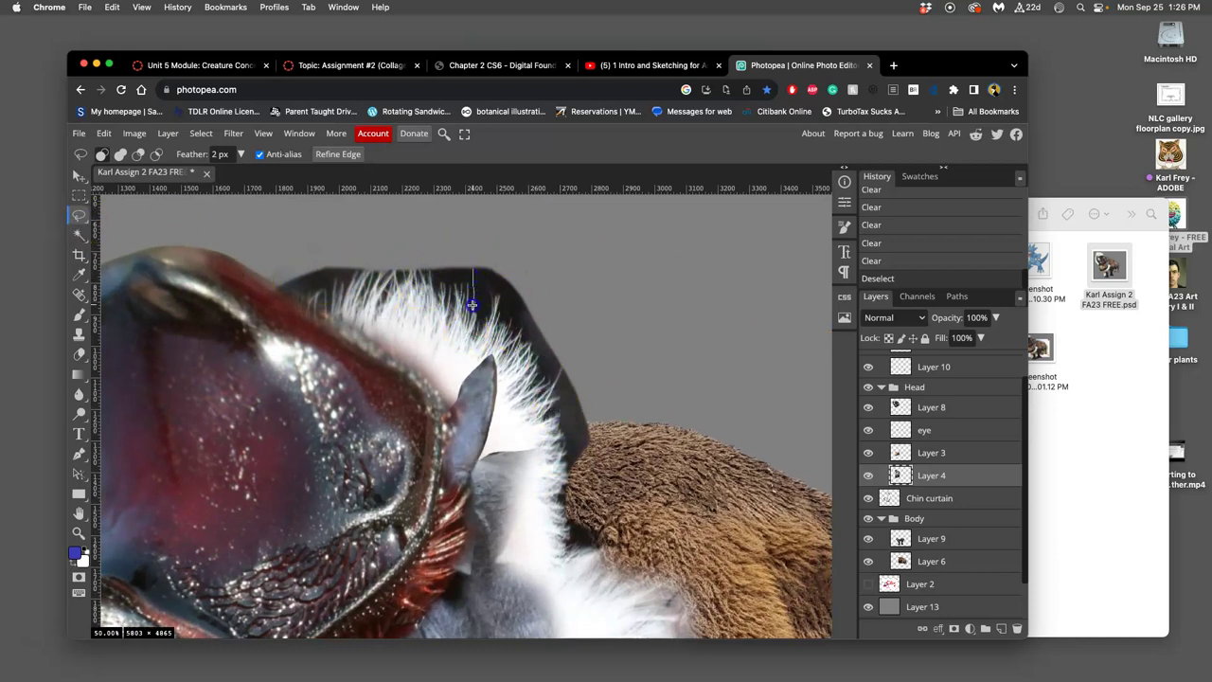
{"action": "left_click_drag", "start_coordinate": [441, 272], "coordinate": [451, 249]}
{"action": "key", "text": "Delete"}
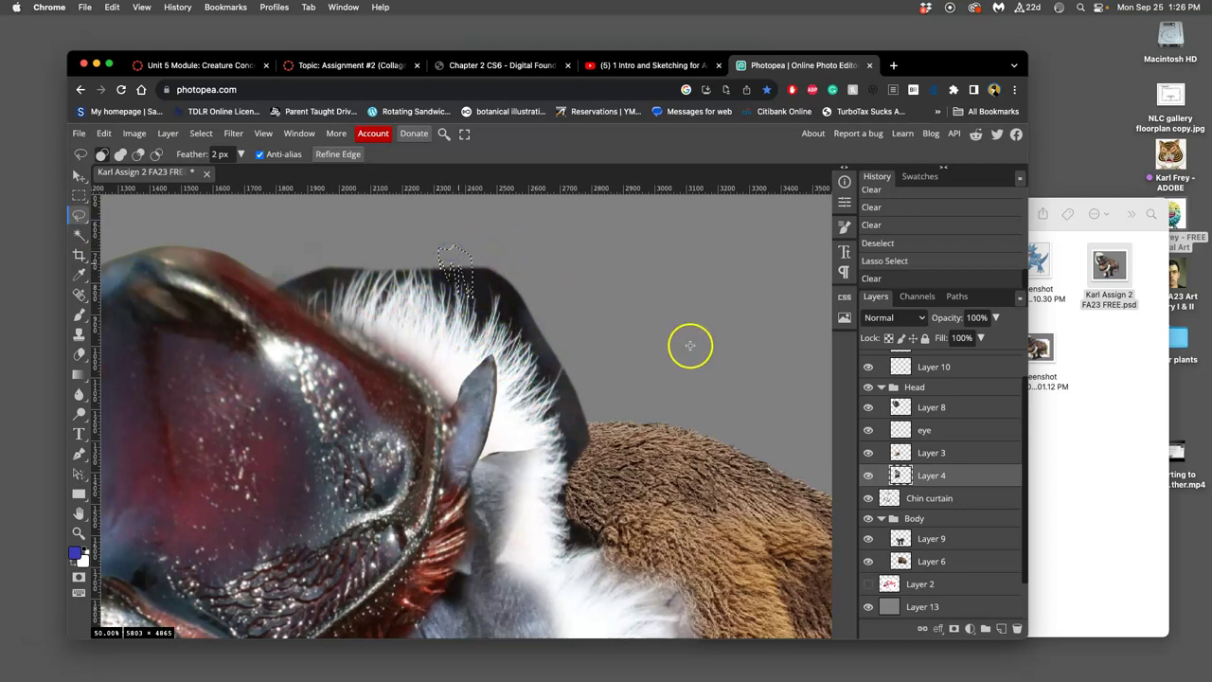
{"action": "key", "text": "ctrl+z"}
{"action": "left_click", "coordinate": [920, 498]}
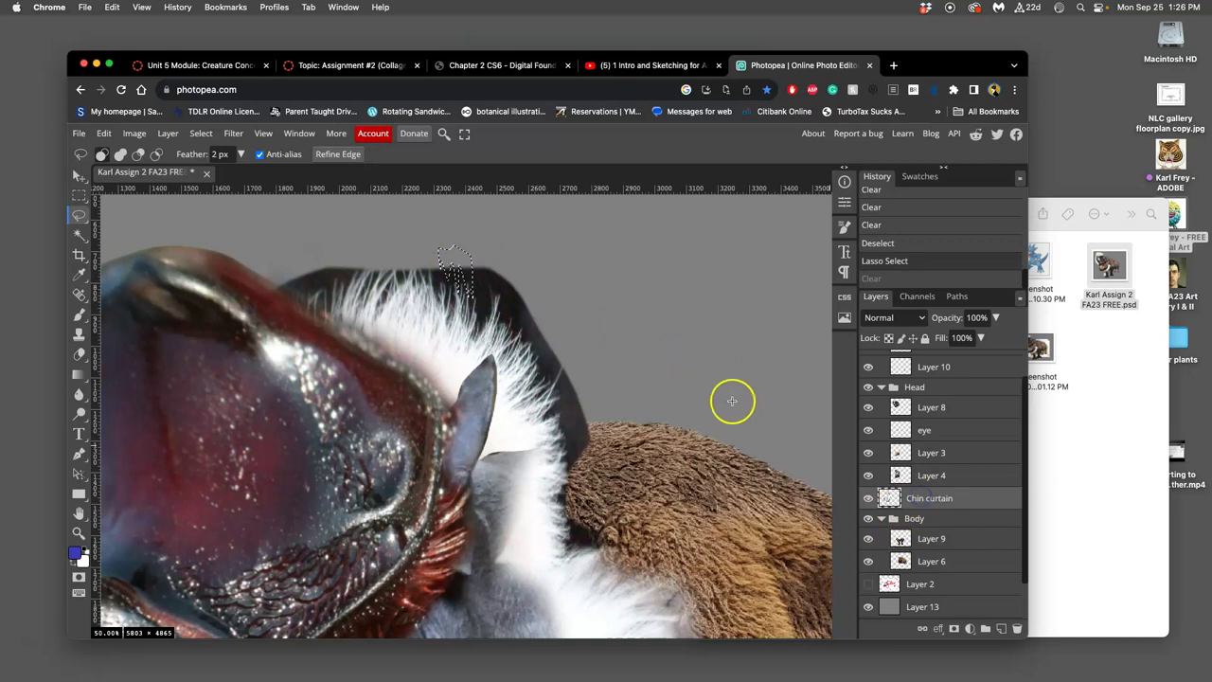
{"action": "key", "text": "ctrl+shift+z"}
{"action": "key", "text": "ctrl+d"}
{"action": "key", "text": "ctrl+z"}
{"action": "key", "text": "ctrl+z"}
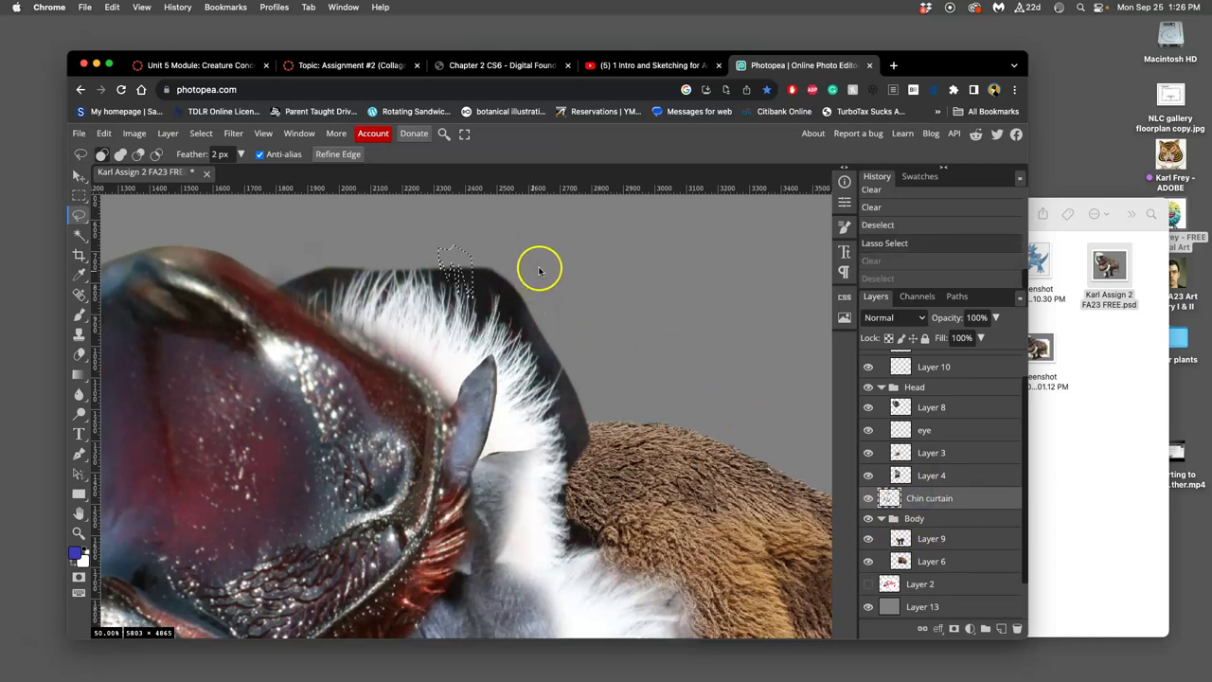
{"action": "key", "text": "ctrl+d"}
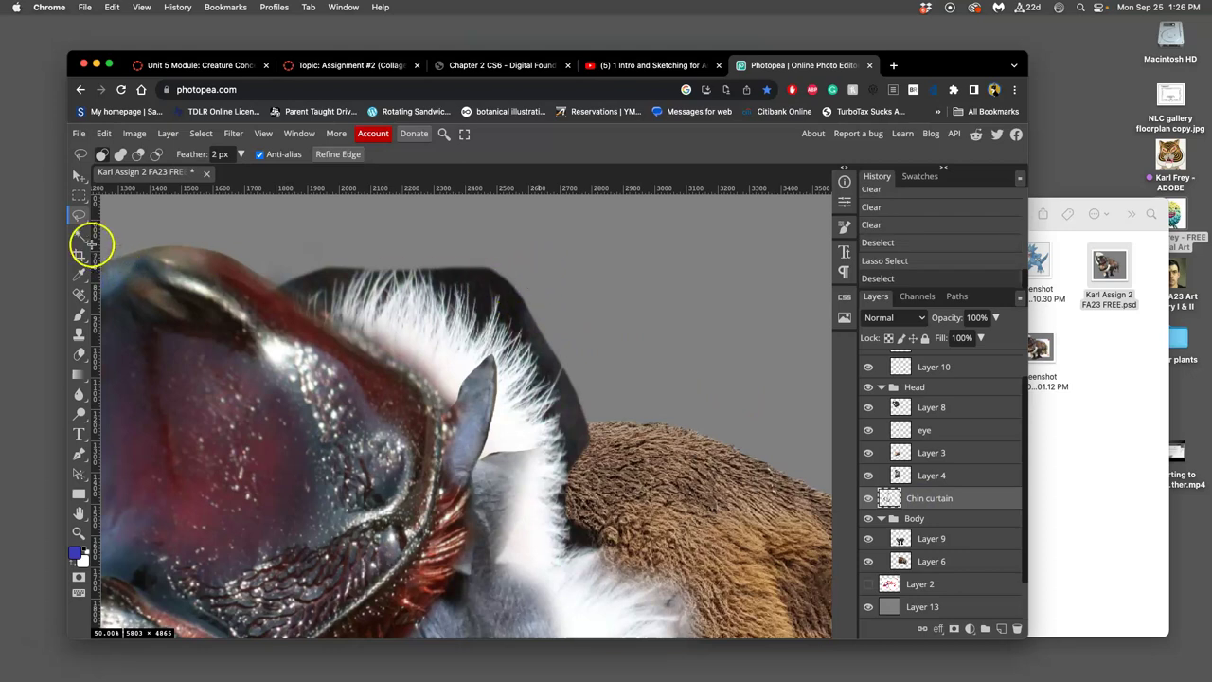
Magic Wand-select the dark areas behind the fur with Tolerance 32 and Contiguous off
{"action": "left_click", "coordinate": [80, 237]}
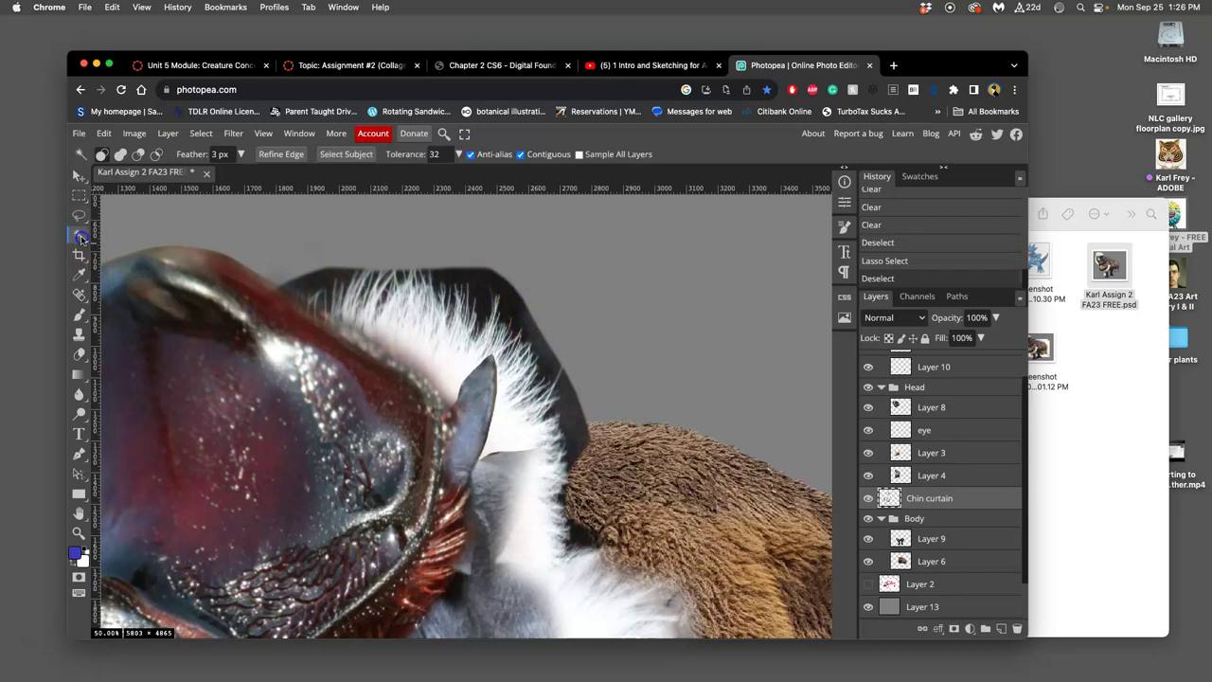
{"action": "left_click", "coordinate": [433, 156]}
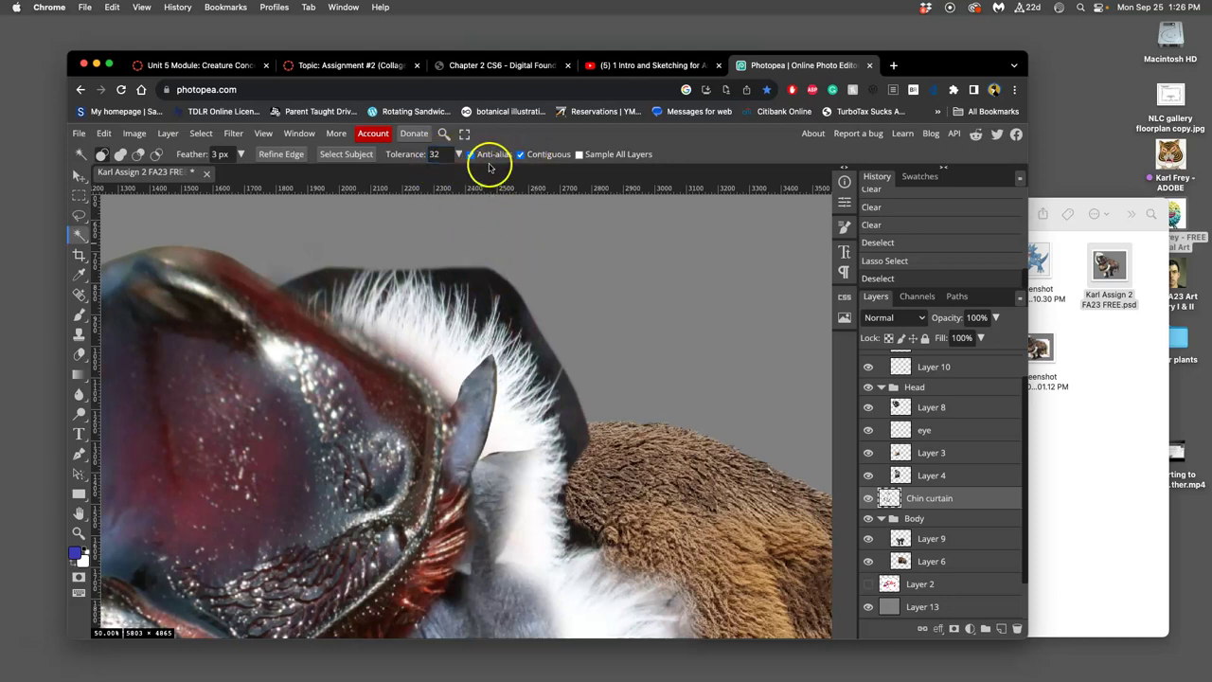
{"action": "left_click", "coordinate": [479, 286]}
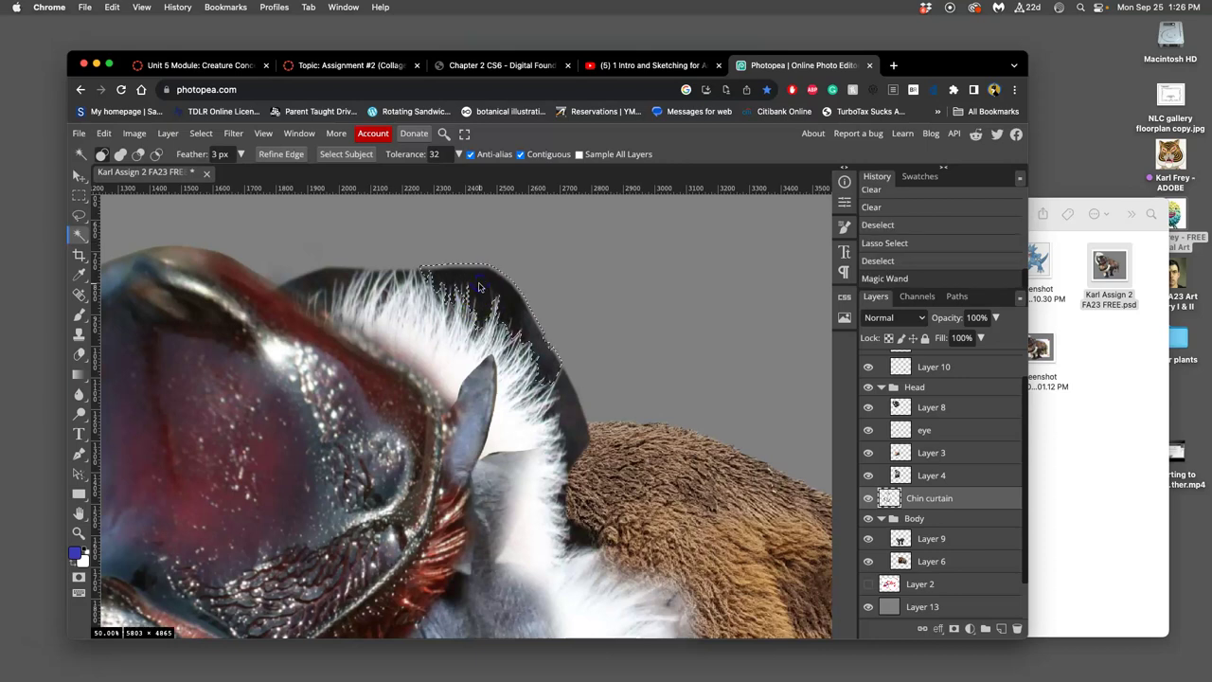
{"action": "left_click", "coordinate": [568, 380], "text": "shift"}
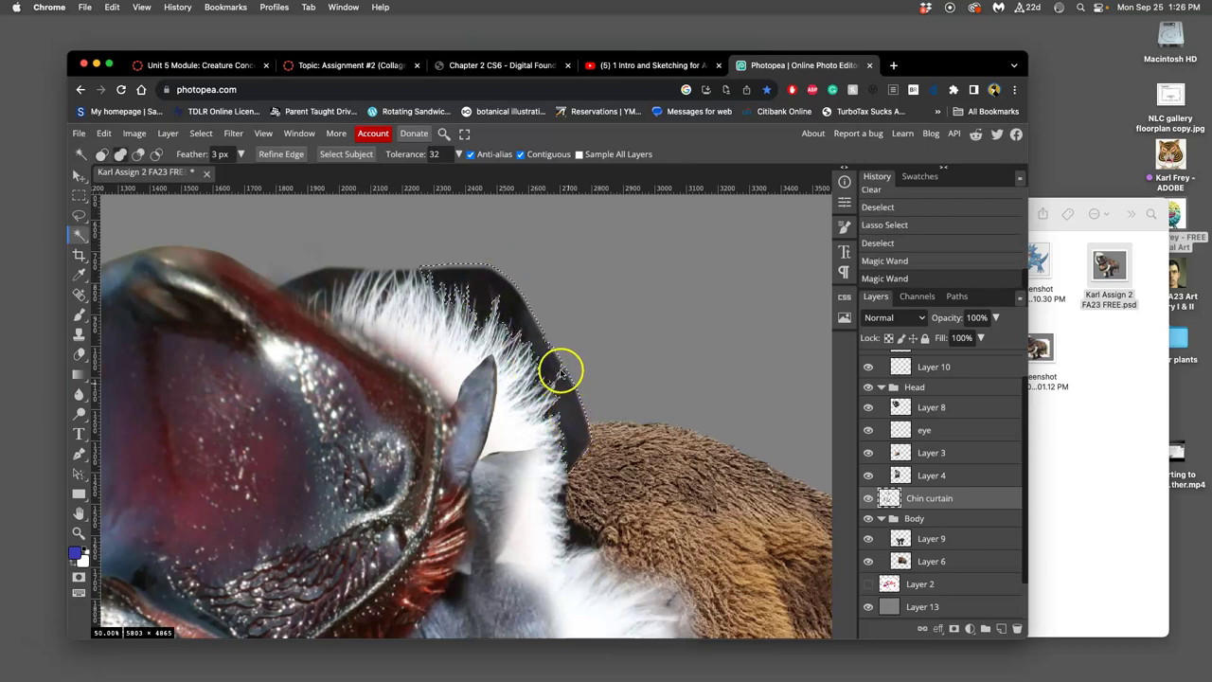
{"action": "left_click", "coordinate": [562, 497], "text": "shift"}
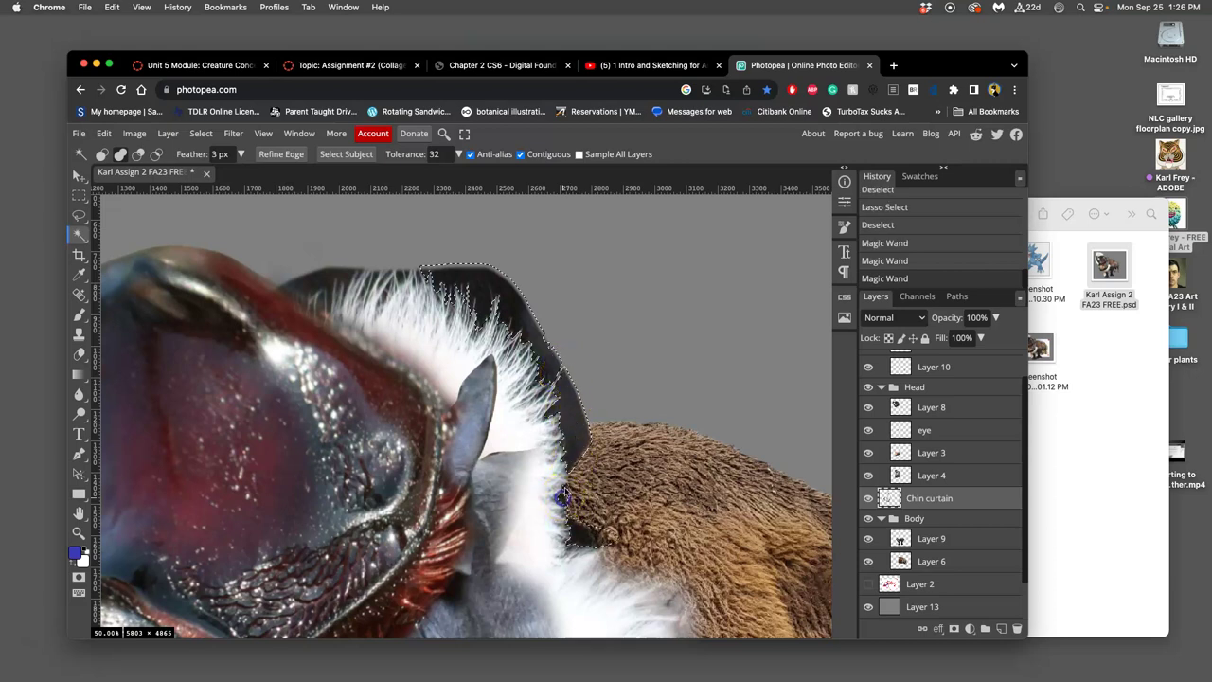
{"action": "left_click", "coordinate": [520, 156]}
{"action": "left_click", "coordinate": [335, 275], "text": "shift"}
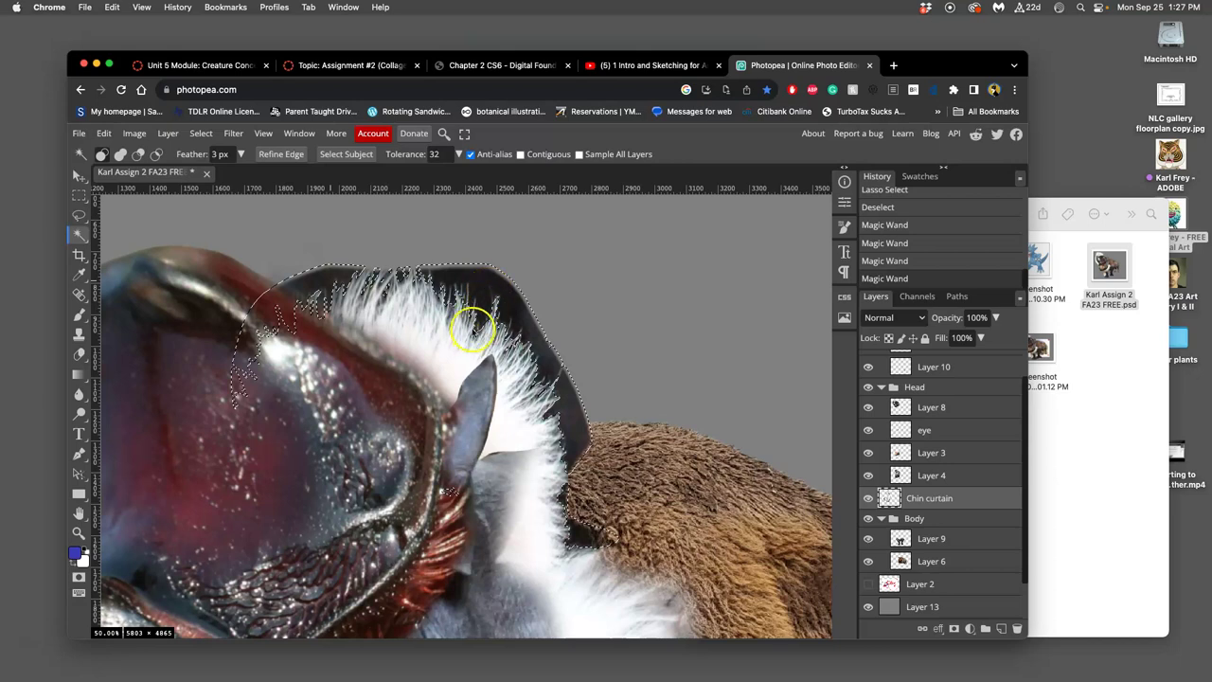
Inspect the fur tips up close and delete the selected dark background from Chin curtain
{"action": "scroll", "coordinate": [476, 322], "scroll_direction": "up", "scroll_amount": 4}
{"action": "left_click_drag", "start_coordinate": [476, 279], "coordinate": [328, 439]}
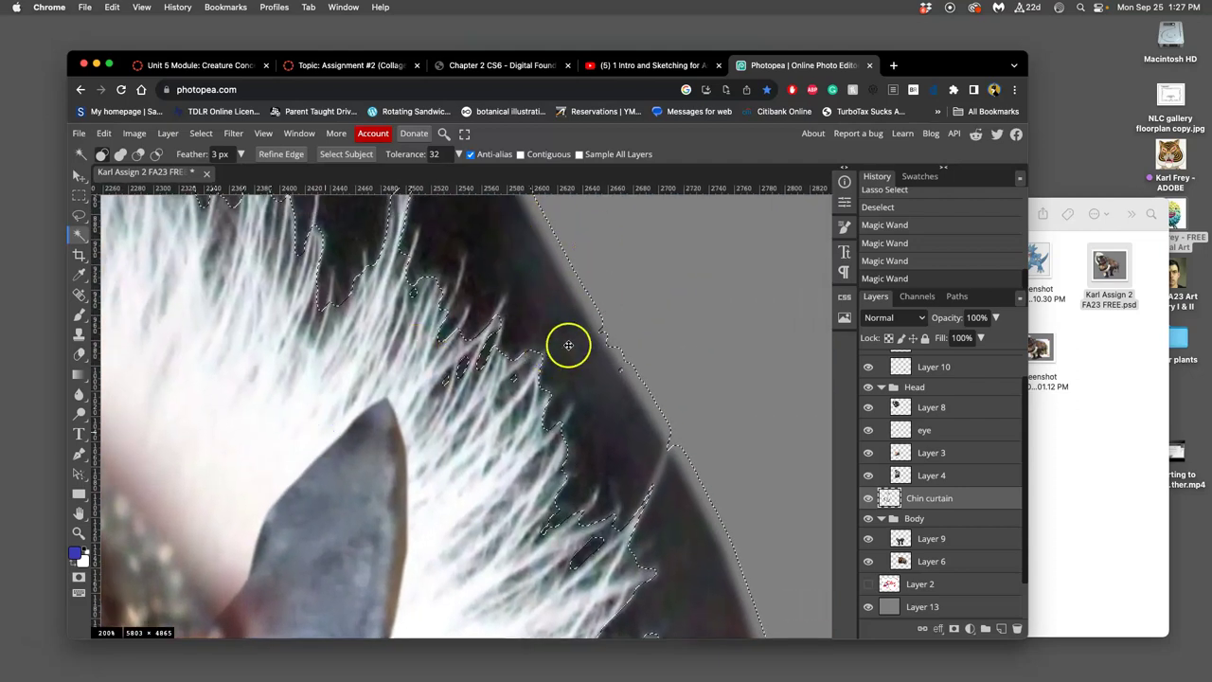
{"action": "scroll", "coordinate": [601, 442], "scroll_direction": "down", "scroll_amount": 4}
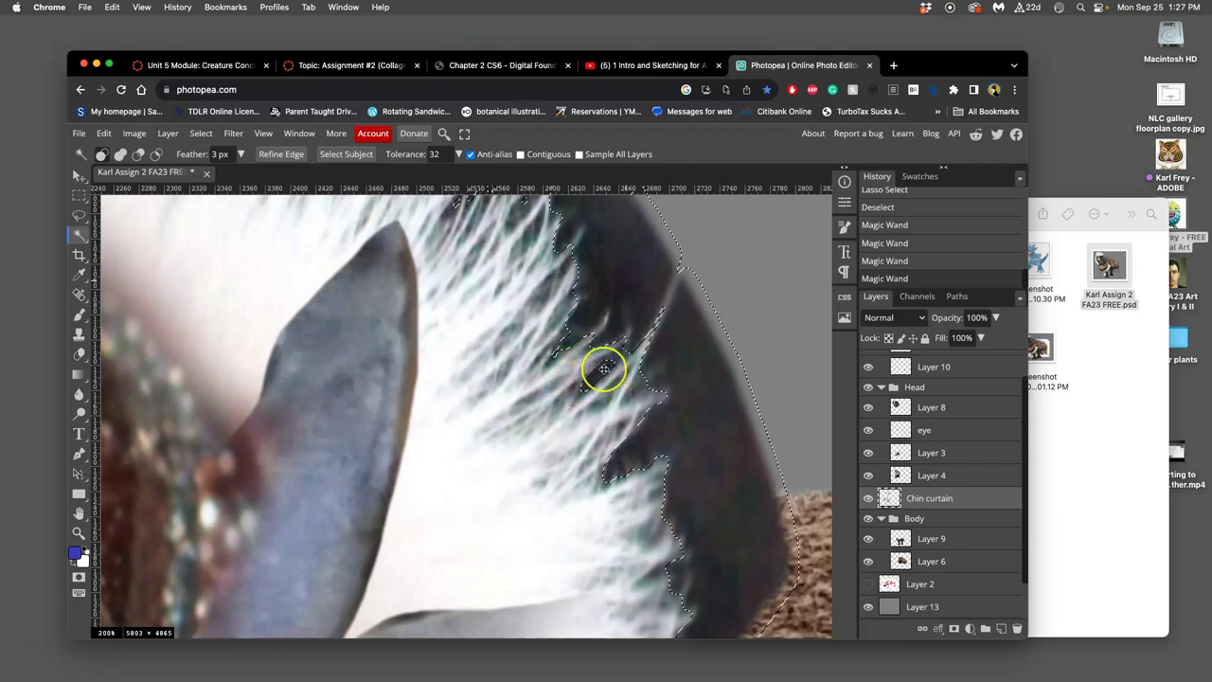
{"action": "scroll", "coordinate": [595, 372], "scroll_direction": "up", "scroll_amount": 6}
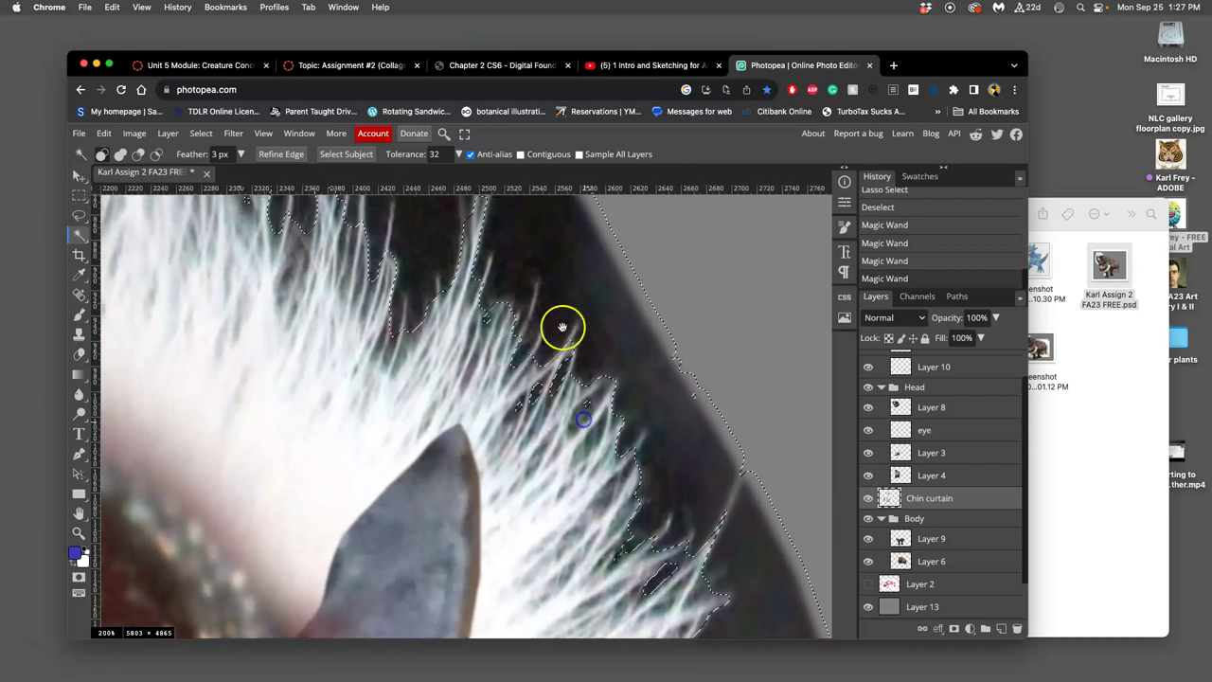
{"action": "scroll", "coordinate": [551, 352], "scroll_direction": "up", "scroll_amount": 3}
{"action": "scroll", "coordinate": [590, 331], "scroll_direction": "down", "scroll_amount": 3}
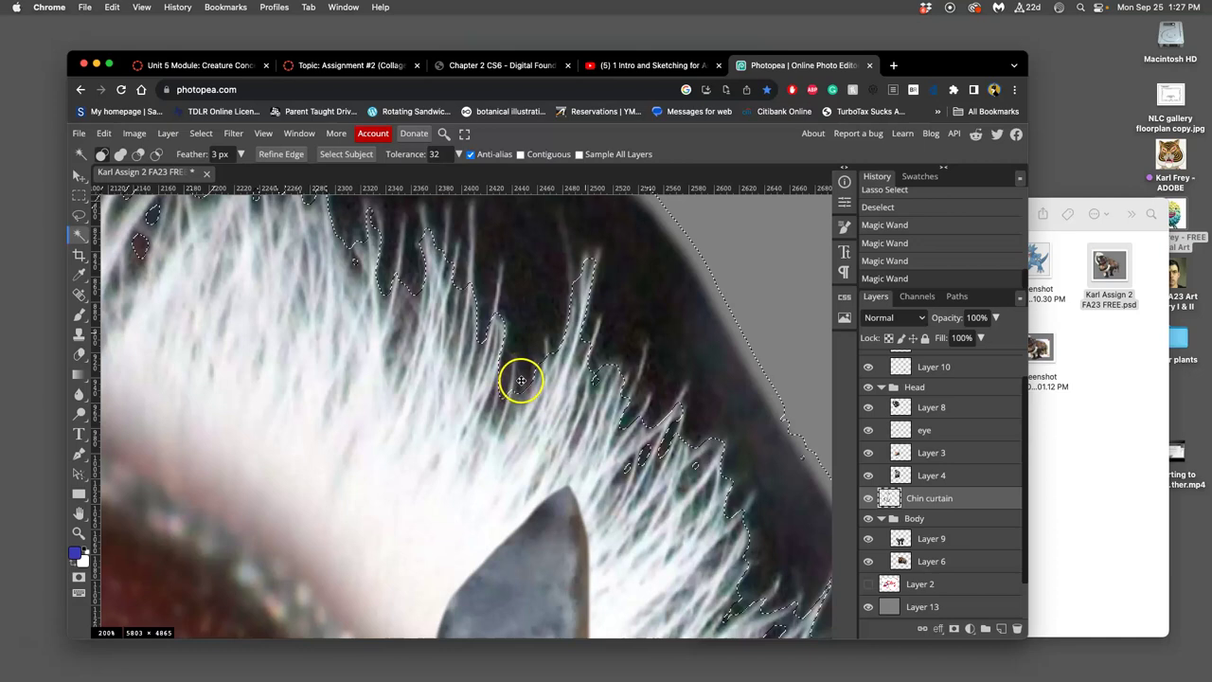
{"action": "key", "text": "Delete"}
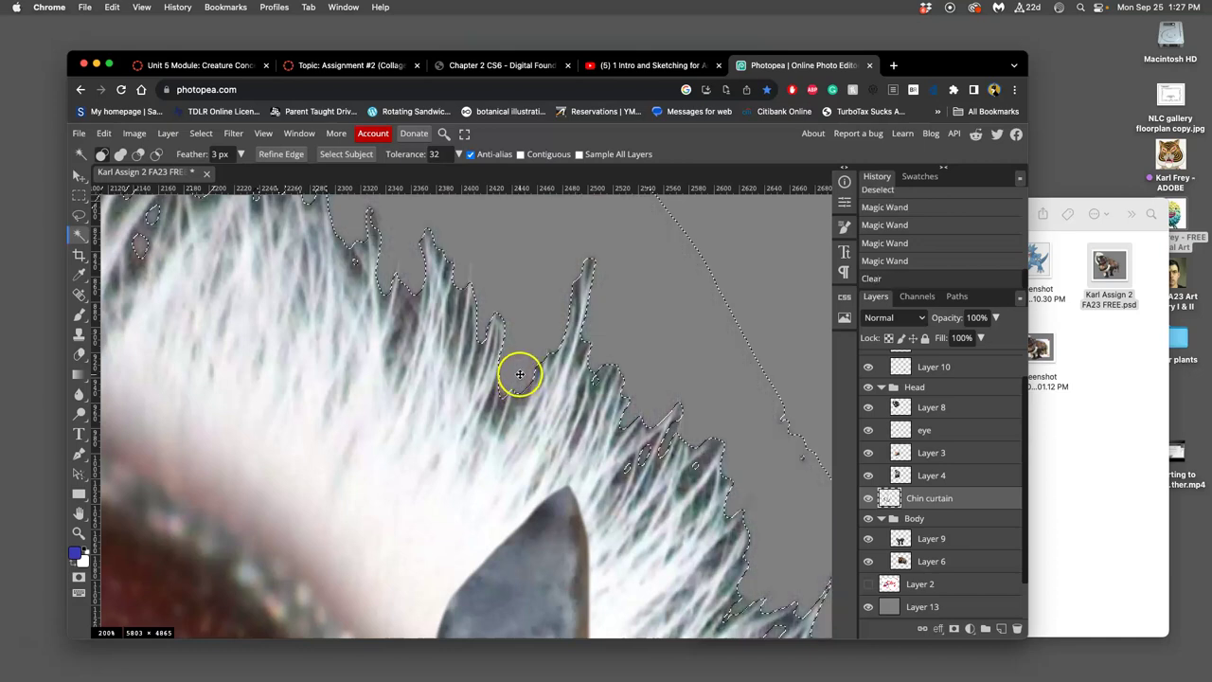
{"action": "scroll", "coordinate": [519, 372], "scroll_direction": "down", "scroll_amount": 5}
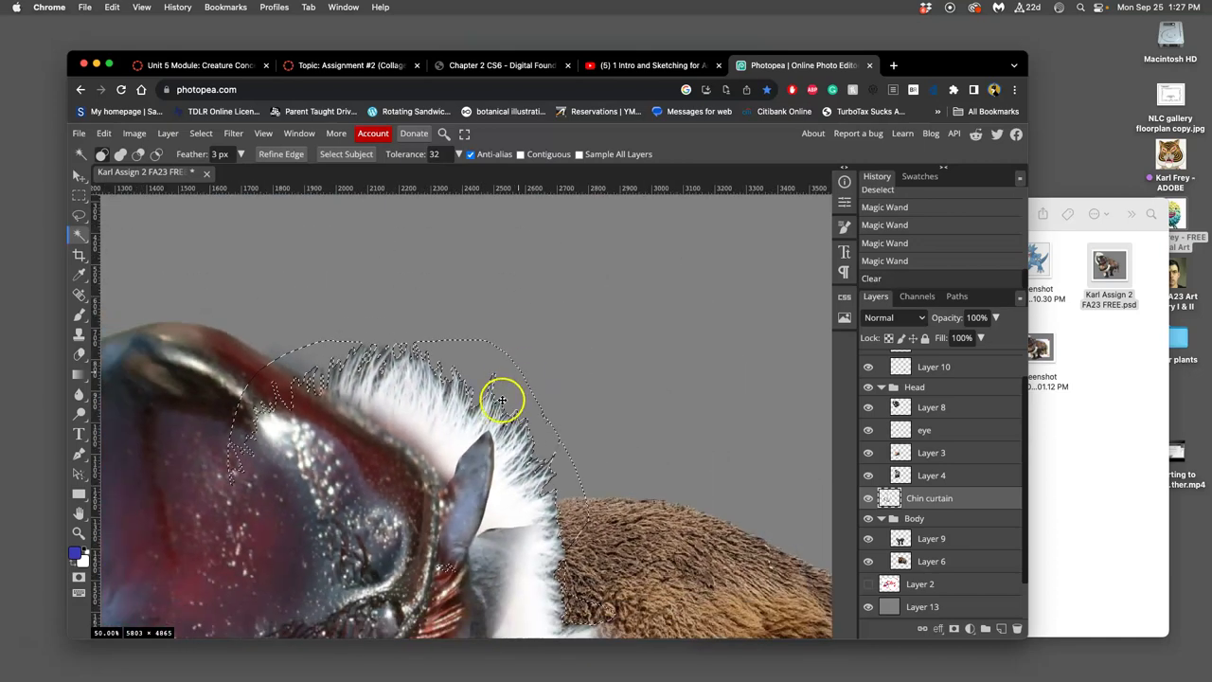
{"action": "left_click_drag", "start_coordinate": [500, 400], "coordinate": [549, 271]}
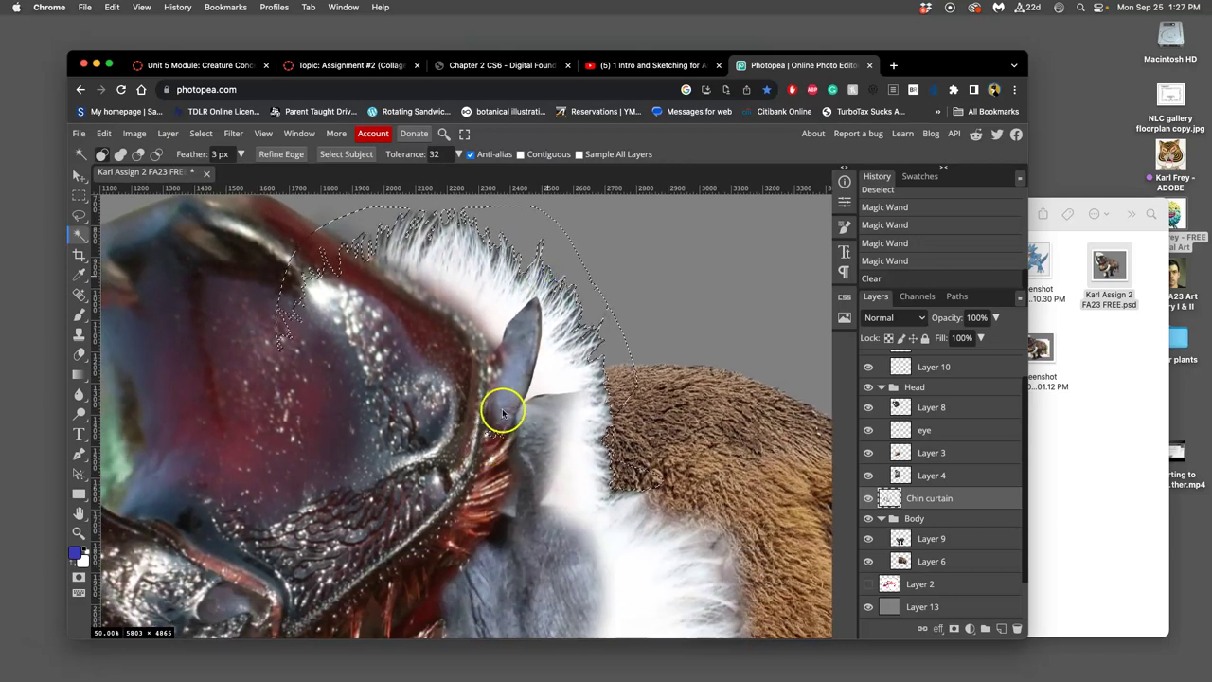
Undo the Clear and set up the Eraser with a 170 px brush
{"action": "key", "text": "super+z"}
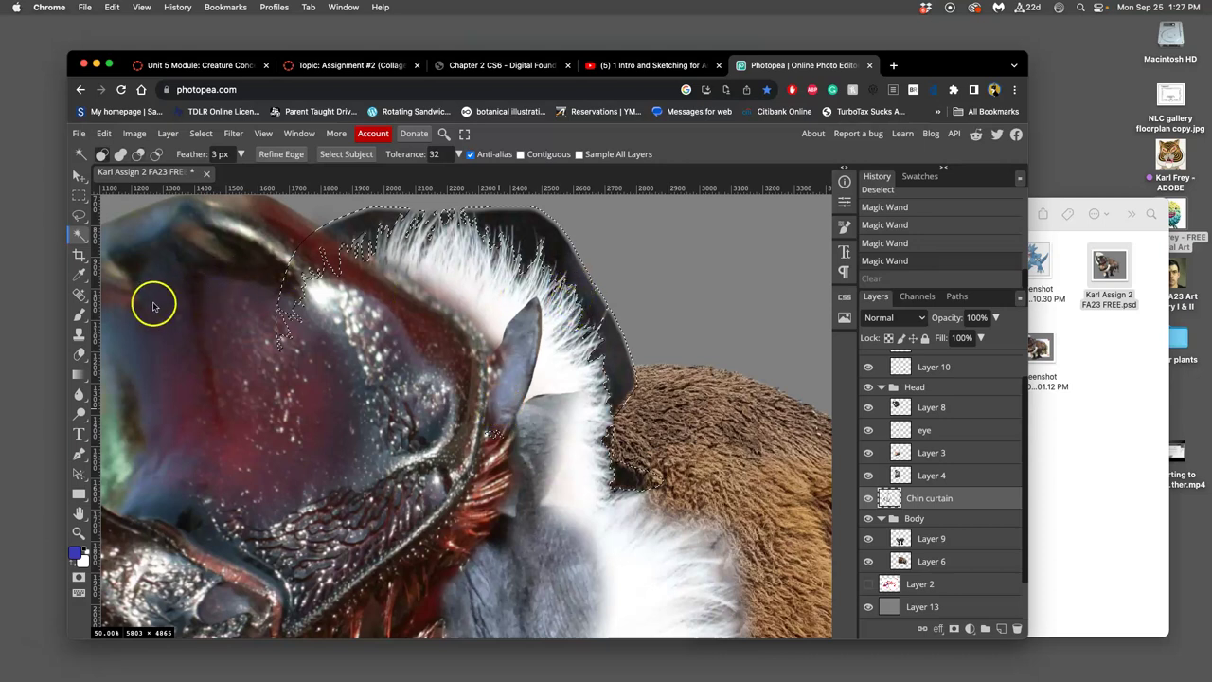
{"action": "left_click", "coordinate": [82, 356]}
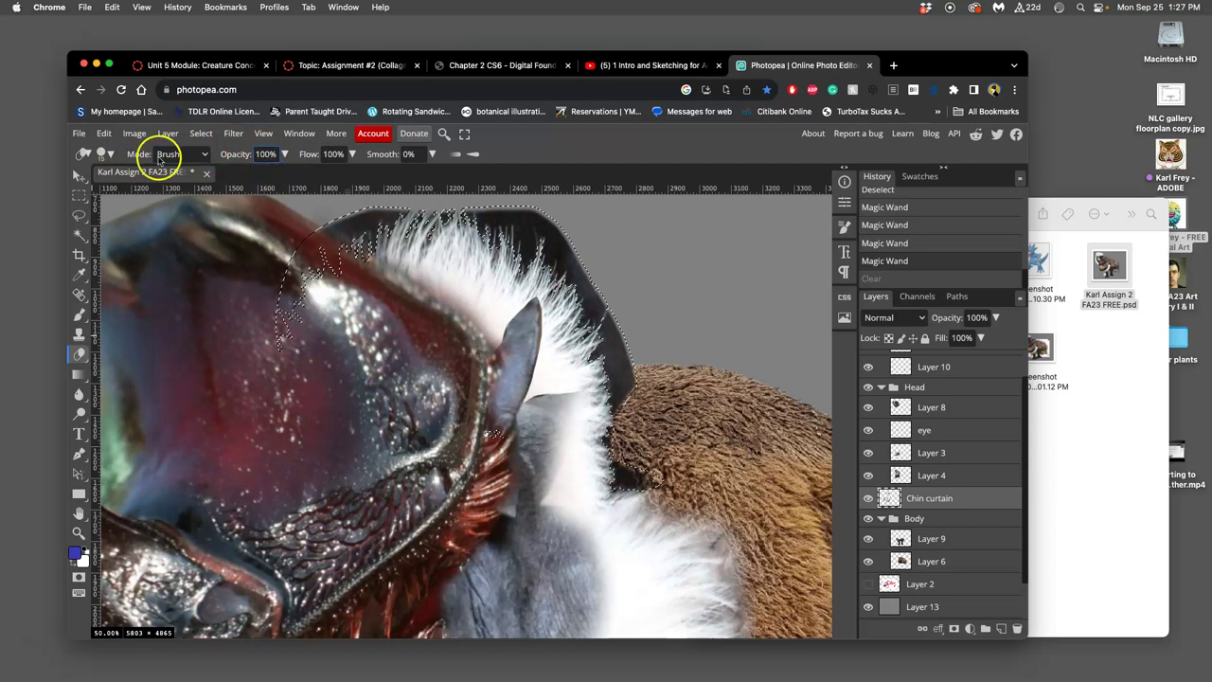
{"action": "left_click", "coordinate": [106, 153]}
{"action": "mouse_move", "coordinate": [180, 192]}
{"action": "left_mouse_down"}
{"action": "mouse_move", "coordinate": [213, 196]}
{"action": "mouse_move", "coordinate": [196, 221]}
{"action": "left_mouse_up"}
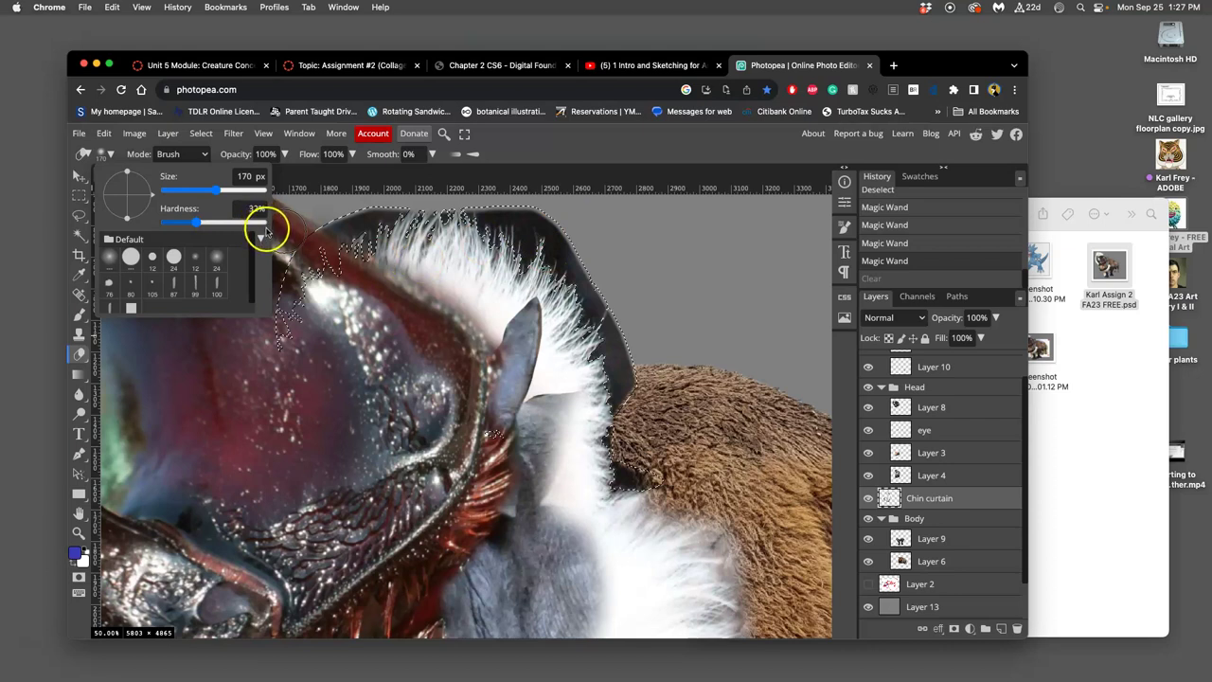
{"action": "left_click", "coordinate": [530, 214]}
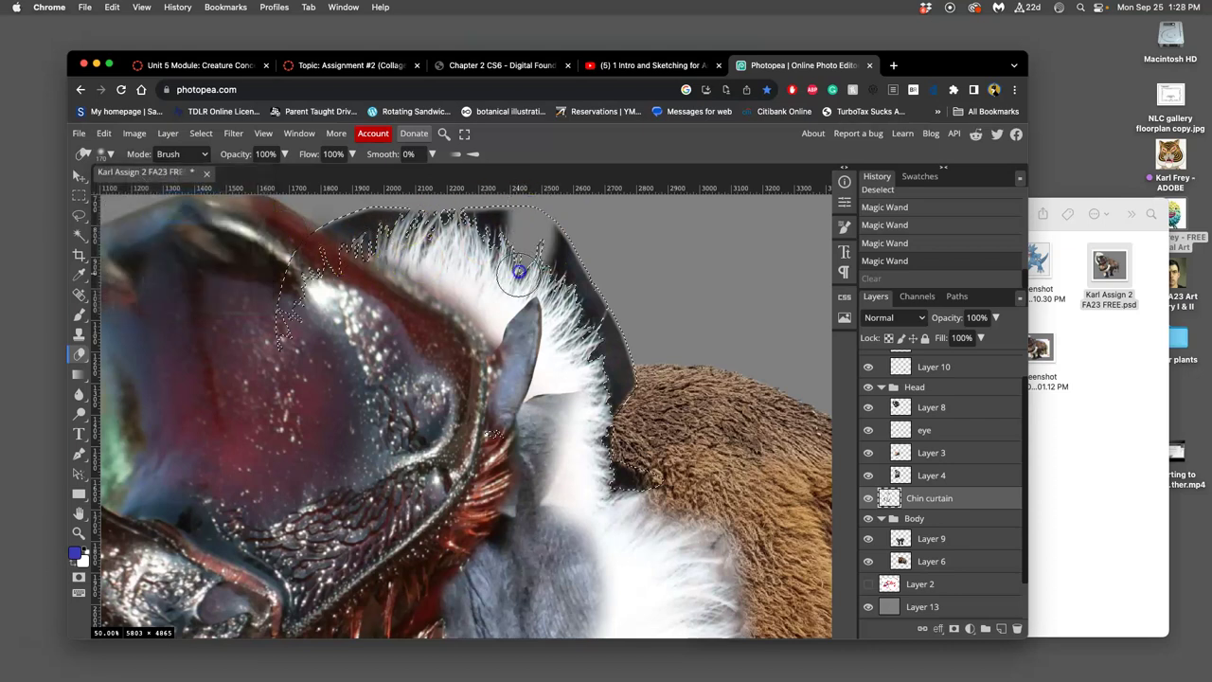
Erase the dark strip along the fur's edge and top, then deselect
{"action": "mouse_move", "coordinate": [568, 219]}
{"action": "left_mouse_down"}
{"action": "mouse_move", "coordinate": [585, 330]}
{"action": "mouse_move", "coordinate": [641, 323]}
{"action": "mouse_move", "coordinate": [609, 416]}
{"action": "mouse_move", "coordinate": [635, 405]}
{"action": "mouse_move", "coordinate": [618, 483]}
{"action": "mouse_move", "coordinate": [650, 474]}
{"action": "left_mouse_up"}
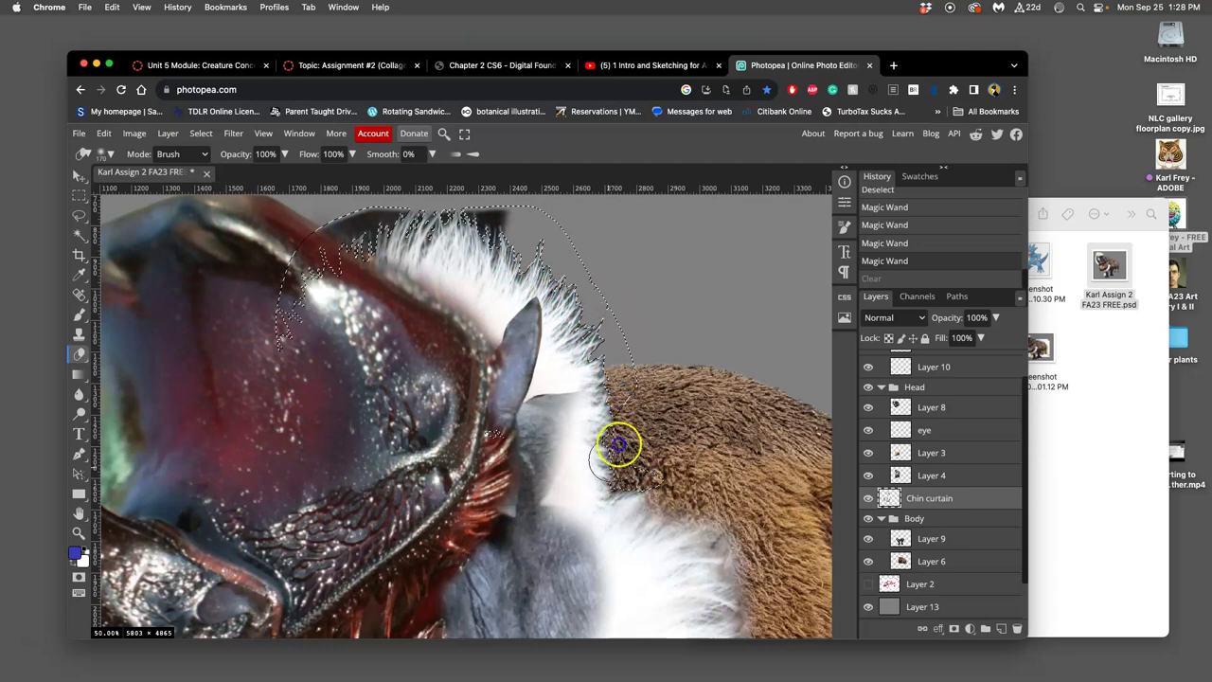
{"action": "left_click_drag", "start_coordinate": [500, 193], "coordinate": [447, 221]}
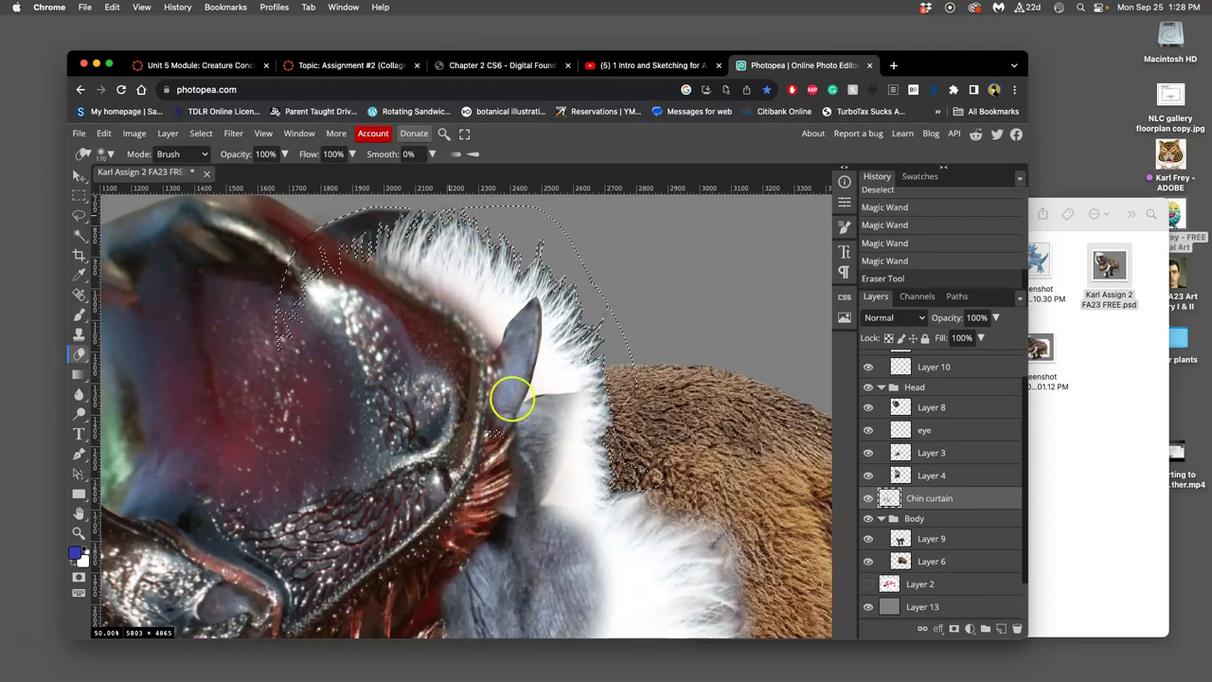
{"action": "mouse_move", "coordinate": [366, 222]}
{"action": "left_mouse_down"}
{"action": "mouse_move", "coordinate": [310, 259]}
{"action": "mouse_move", "coordinate": [316, 236]}
{"action": "left_mouse_up"}
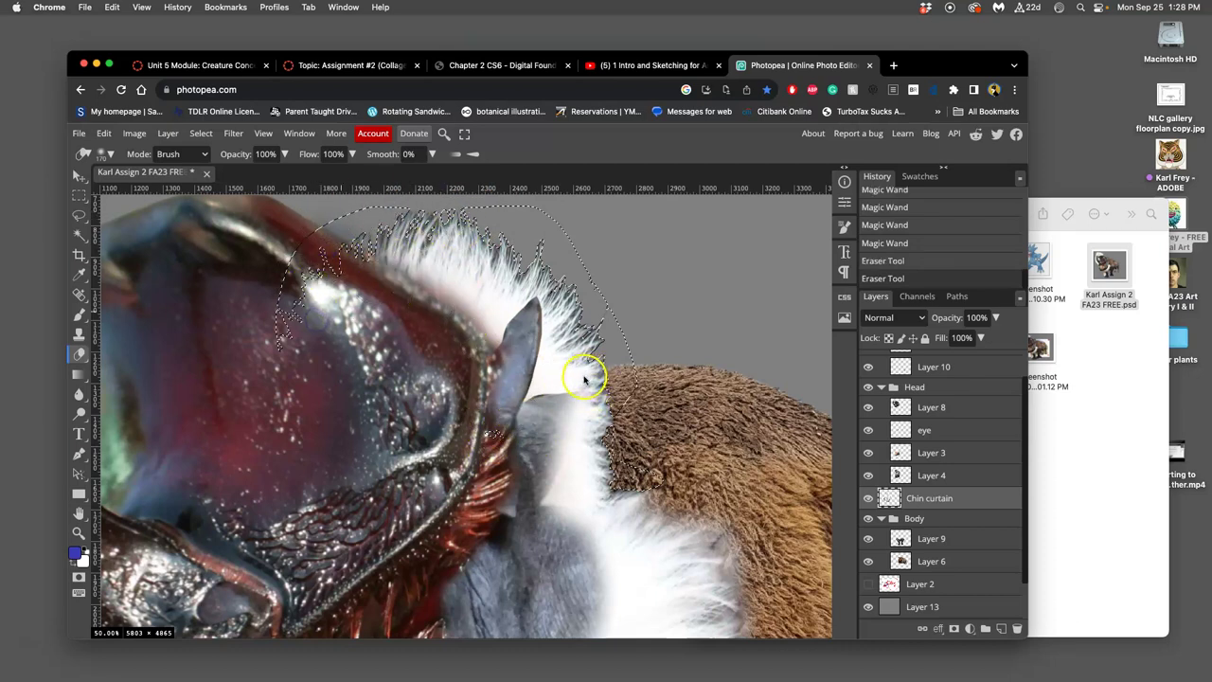
{"action": "key", "text": "super+d"}
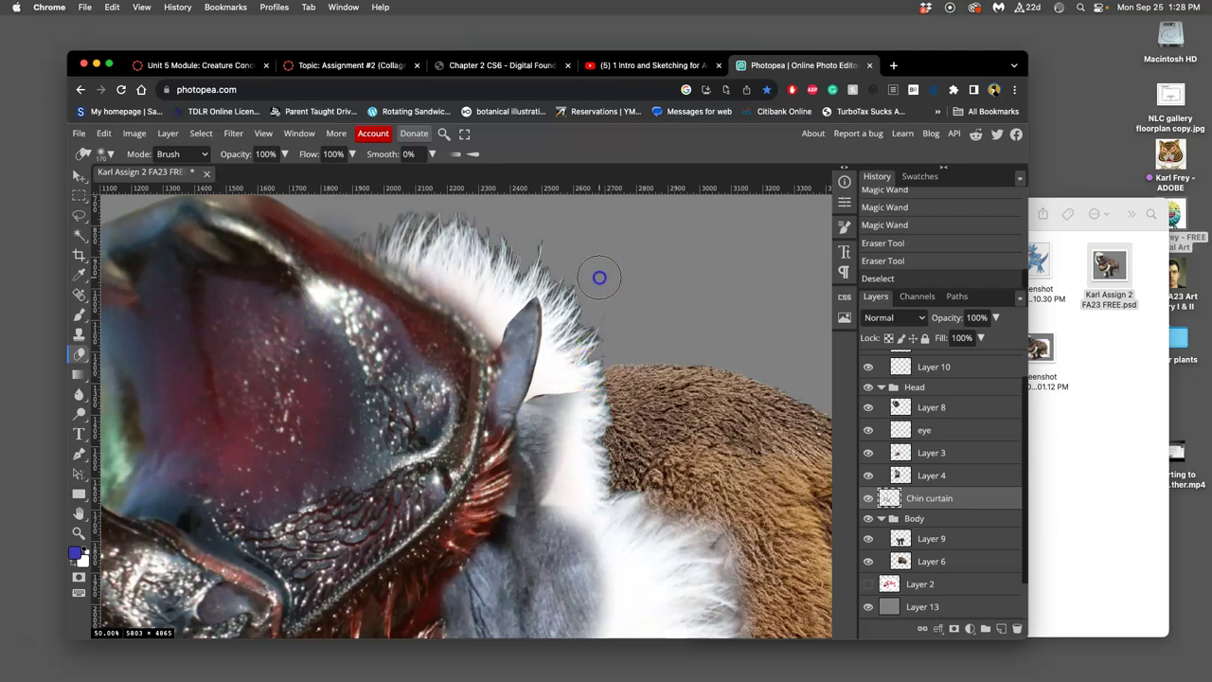
Erase a bit of the fur edge, then Magic Wand select the background around the helmet
{"action": "scroll", "coordinate": [644, 275], "scroll_direction": "up", "scroll_amount": 2}
{"action": "scroll", "coordinate": [644, 276], "scroll_direction": "right", "scroll_amount": 1}
{"action": "left_click_drag", "start_coordinate": [508, 230], "coordinate": [609, 388]}
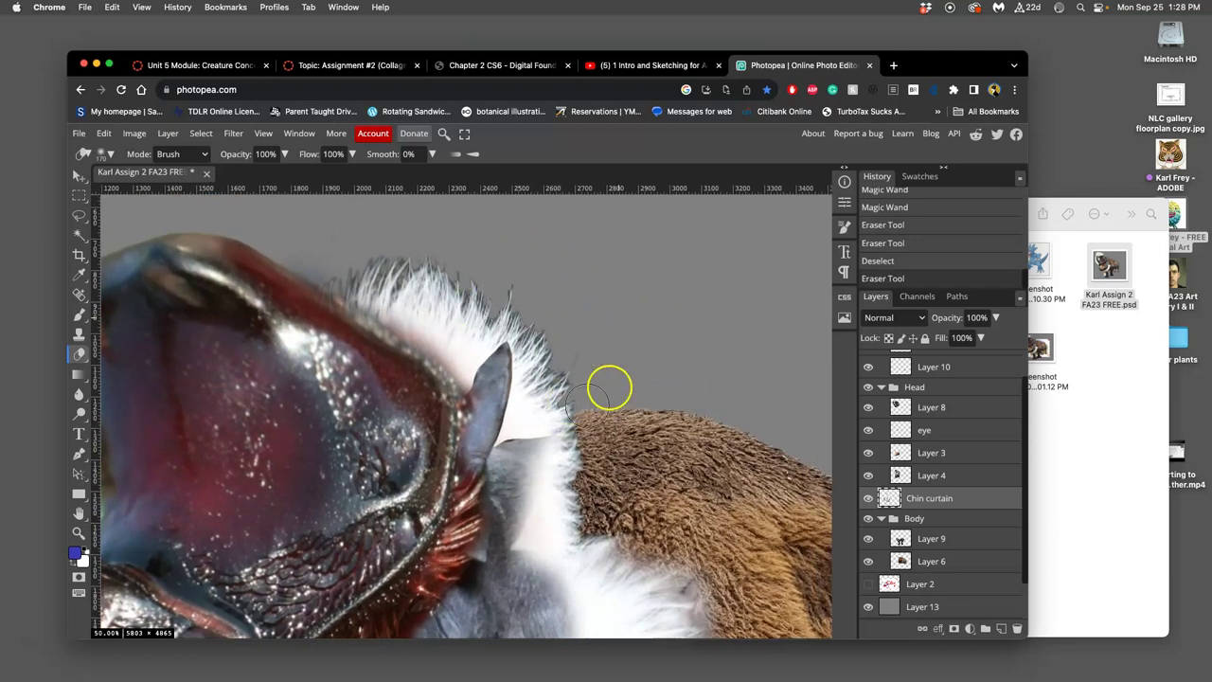
{"action": "left_click", "coordinate": [80, 233]}
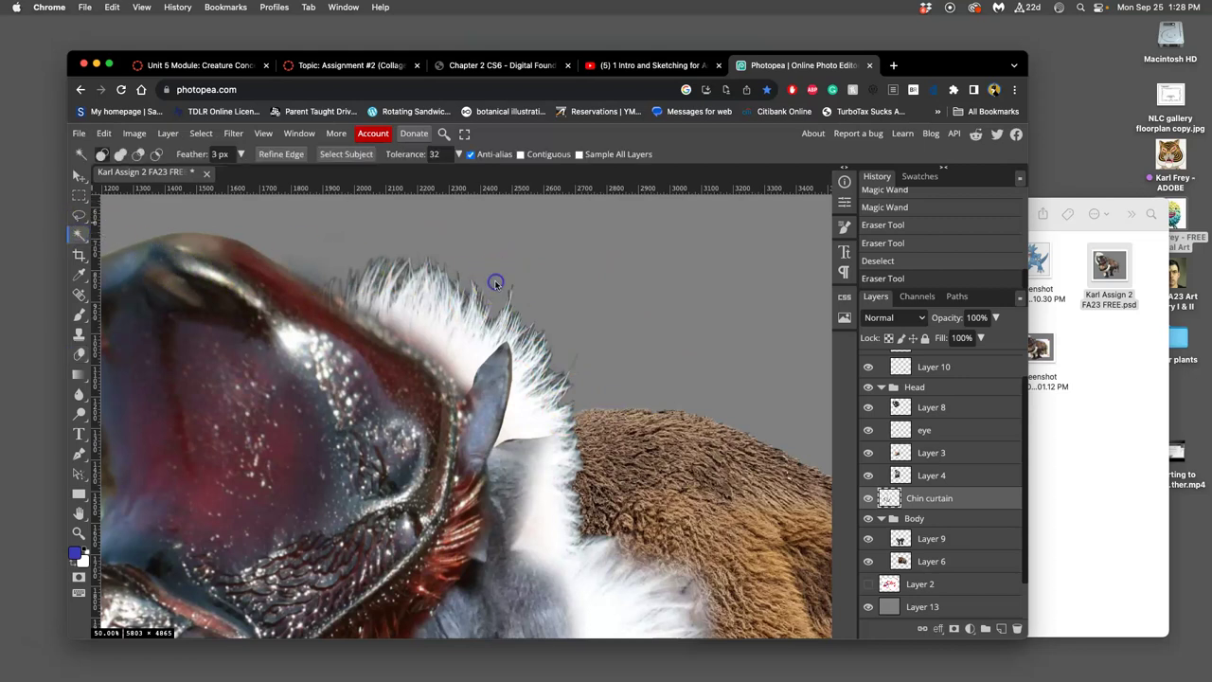
{"action": "left_click", "coordinate": [496, 296]}
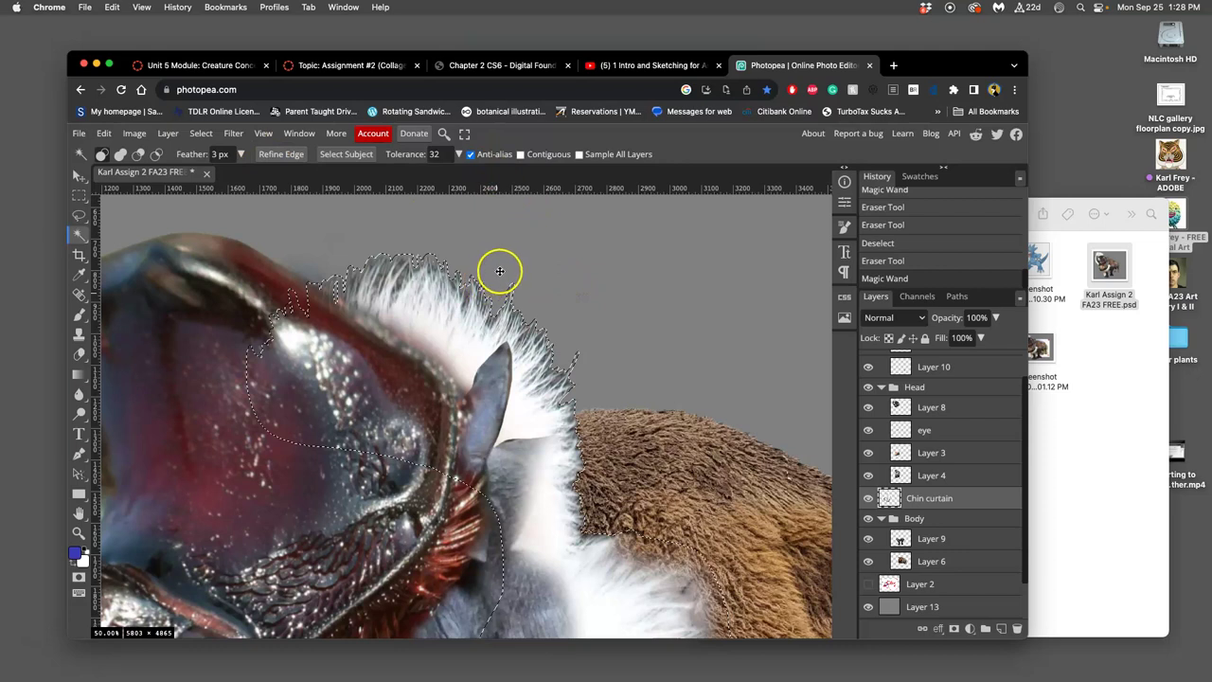
Delete the selected fringe pixels above the helmet and drop the selection
{"action": "scroll", "coordinate": [502, 273], "scroll_direction": "up", "scroll_amount": 3}
{"action": "left_click_drag", "start_coordinate": [508, 272], "coordinate": [460, 371]}
{"action": "key", "text": "Delete"}
{"action": "key", "text": "Delete"}
{"action": "key", "text": "Delete"}
{"action": "key", "text": "Delete"}
{"action": "key", "text": "Delete"}
{"action": "key", "text": "Delete"}
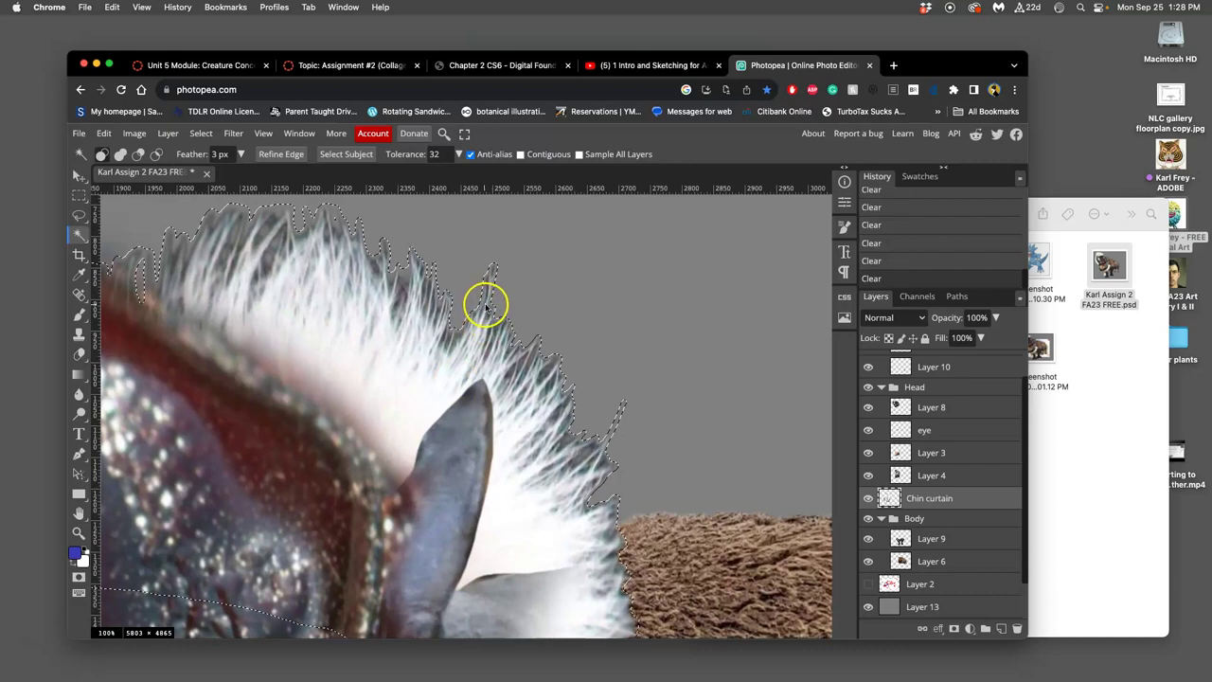
{"action": "key", "text": "ctrl+d"}
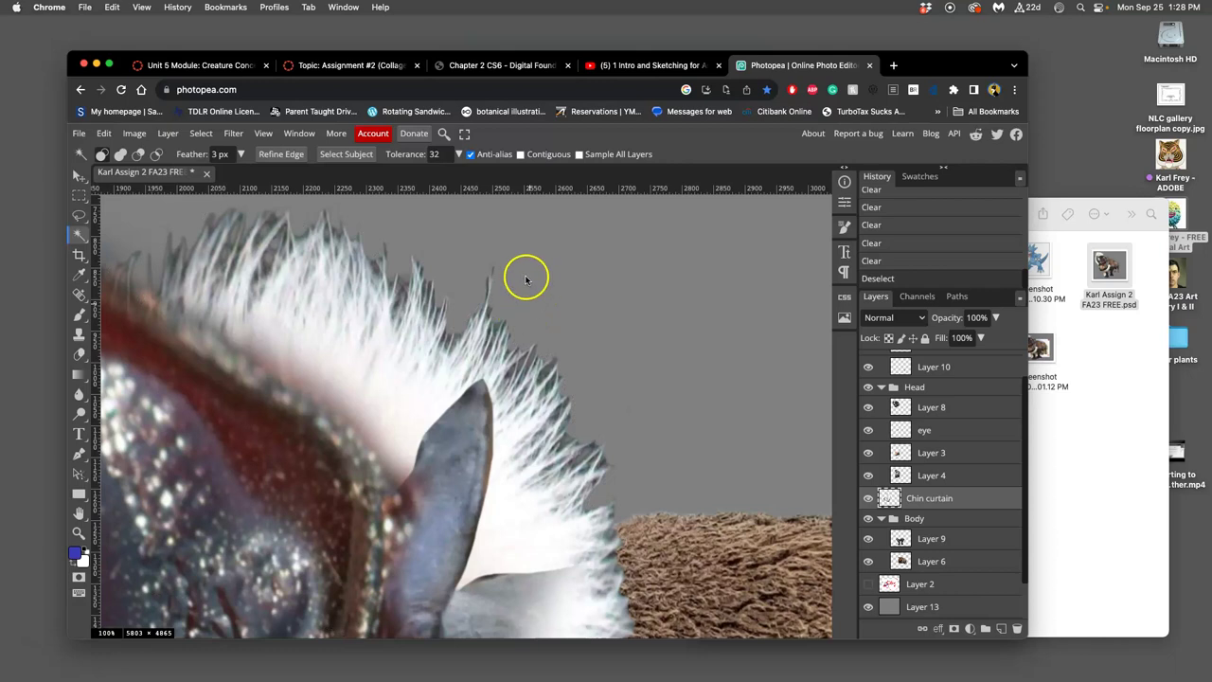
Select and delete the remaining gray fringe along the fur edge, deselect, and zoom out
{"action": "left_click", "coordinate": [520, 293]}
{"action": "key", "text": "Delete"}
{"action": "key", "text": "Delete"}
{"action": "key", "text": "Delete"}
{"action": "key", "text": "Delete"}
{"action": "key", "text": "Delete"}
{"action": "key", "text": "Delete"}
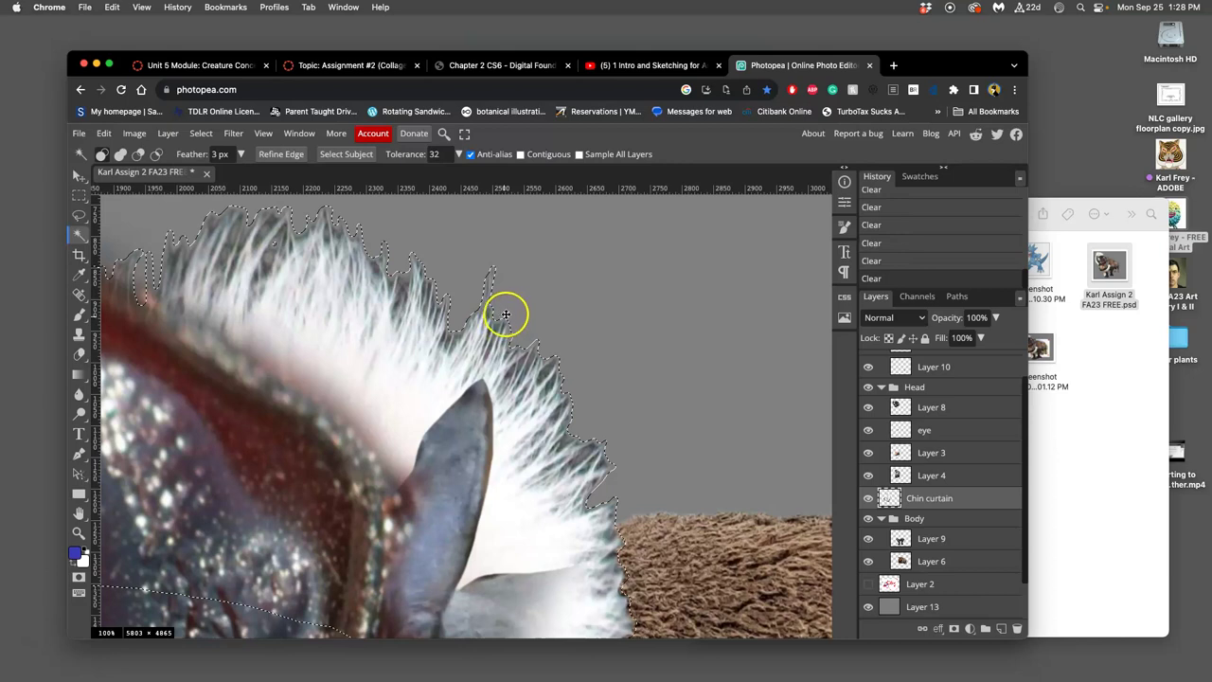
{"action": "key", "text": "ctrl+d"}
{"action": "key", "text": "ctrl+minus"}
{"action": "key", "text": "ctrl+minus"}
{"action": "key", "text": "ctrl+minus"}
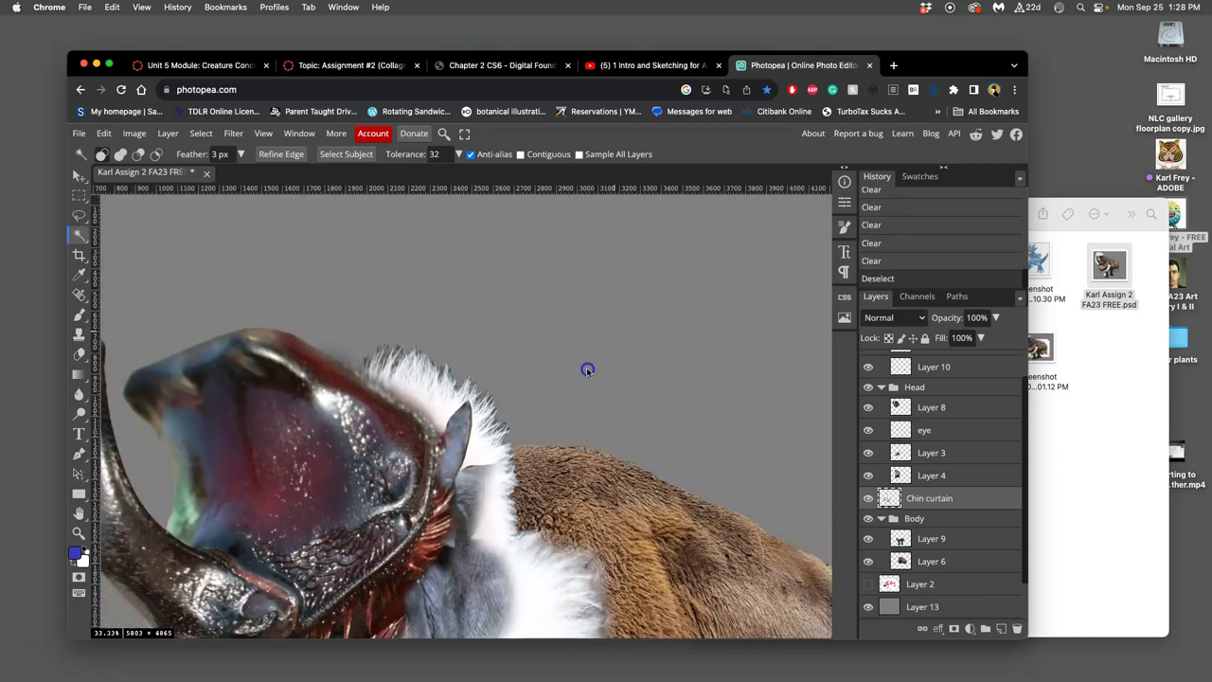
{"action": "key", "text": "ctrl+minus"}
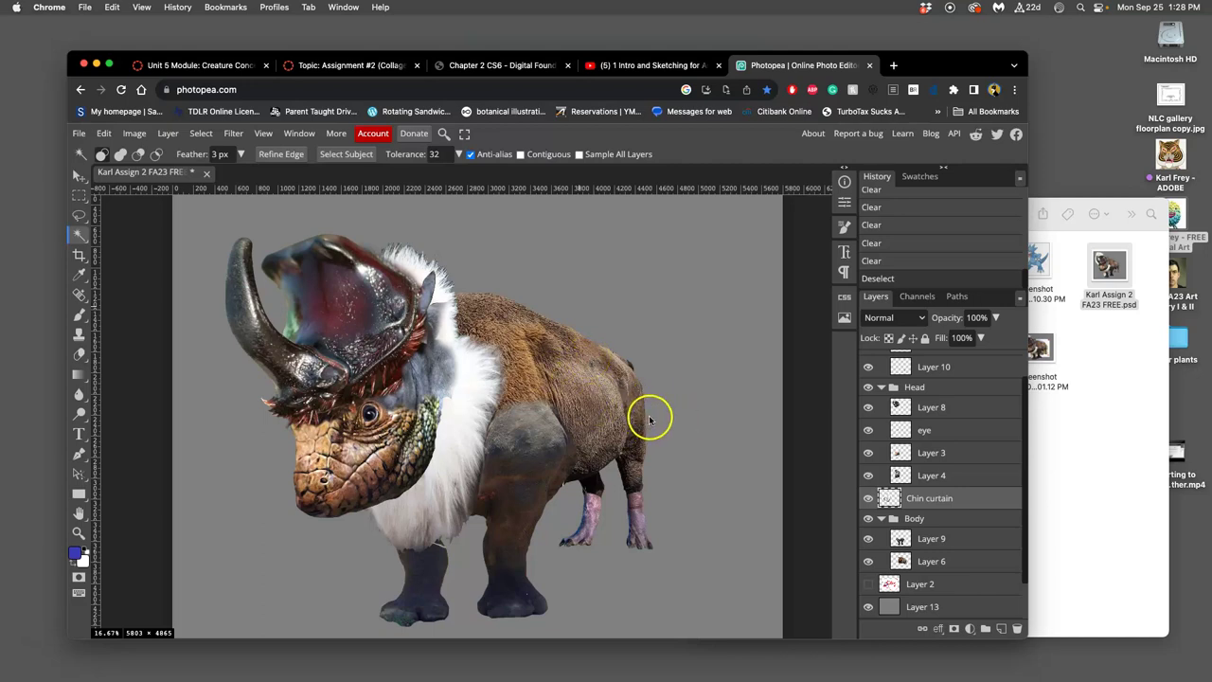
Warp the Chin curtain fur, pulling the mane's top and right edges in around the helmet
{"action": "left_click", "coordinate": [104, 134]}
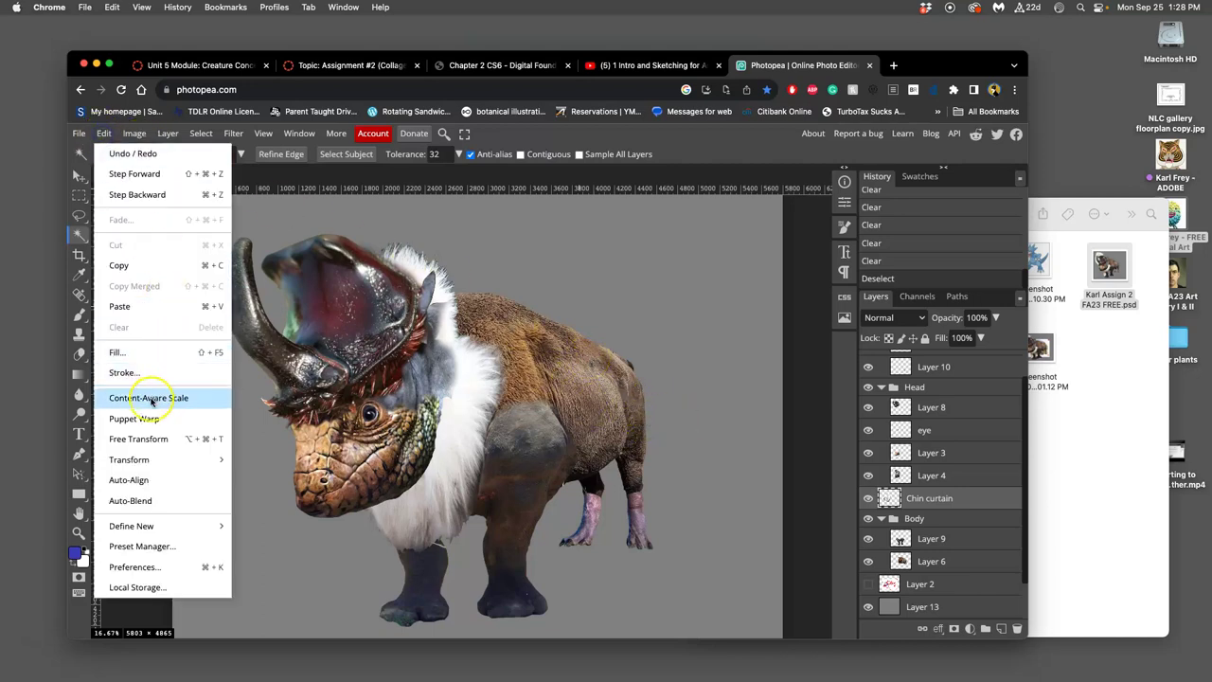
{"action": "left_click", "coordinate": [155, 438]}
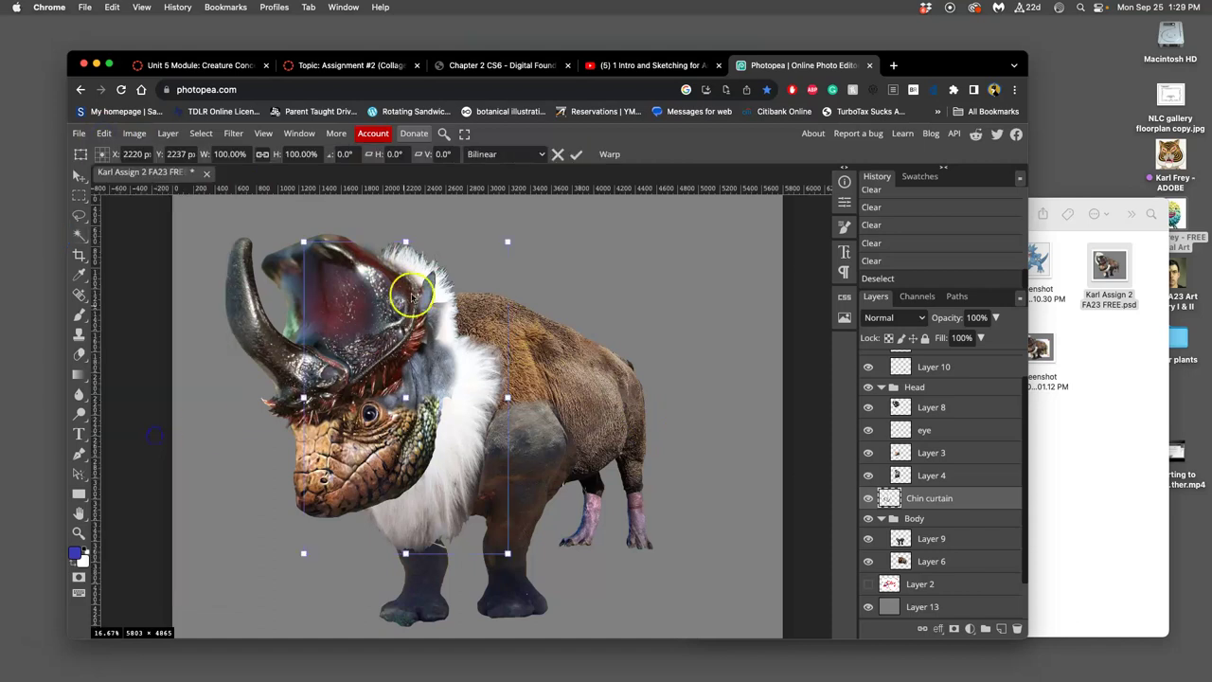
{"action": "right_click", "coordinate": [426, 272]}
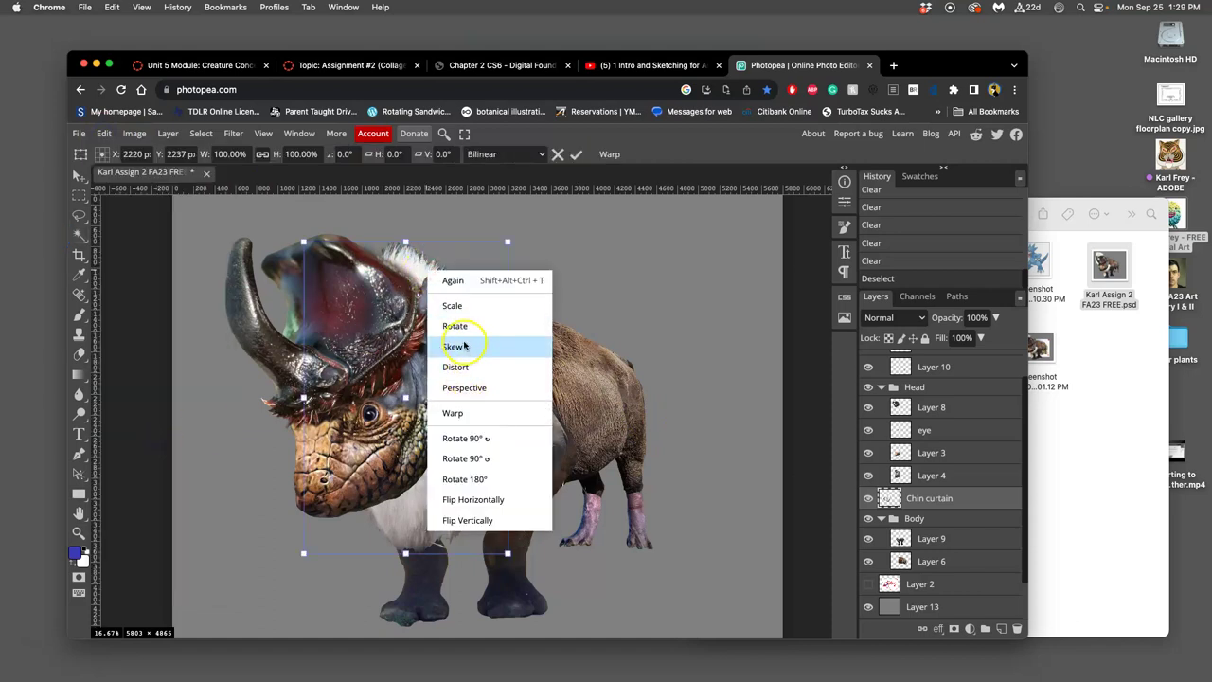
{"action": "left_click", "coordinate": [460, 410]}
{"action": "left_click_drag", "start_coordinate": [455, 271], "coordinate": [355, 275]}
{"action": "left_click_drag", "start_coordinate": [462, 285], "coordinate": [464, 303]}
{"action": "left_click_drag", "start_coordinate": [495, 419], "coordinate": [477, 418]}
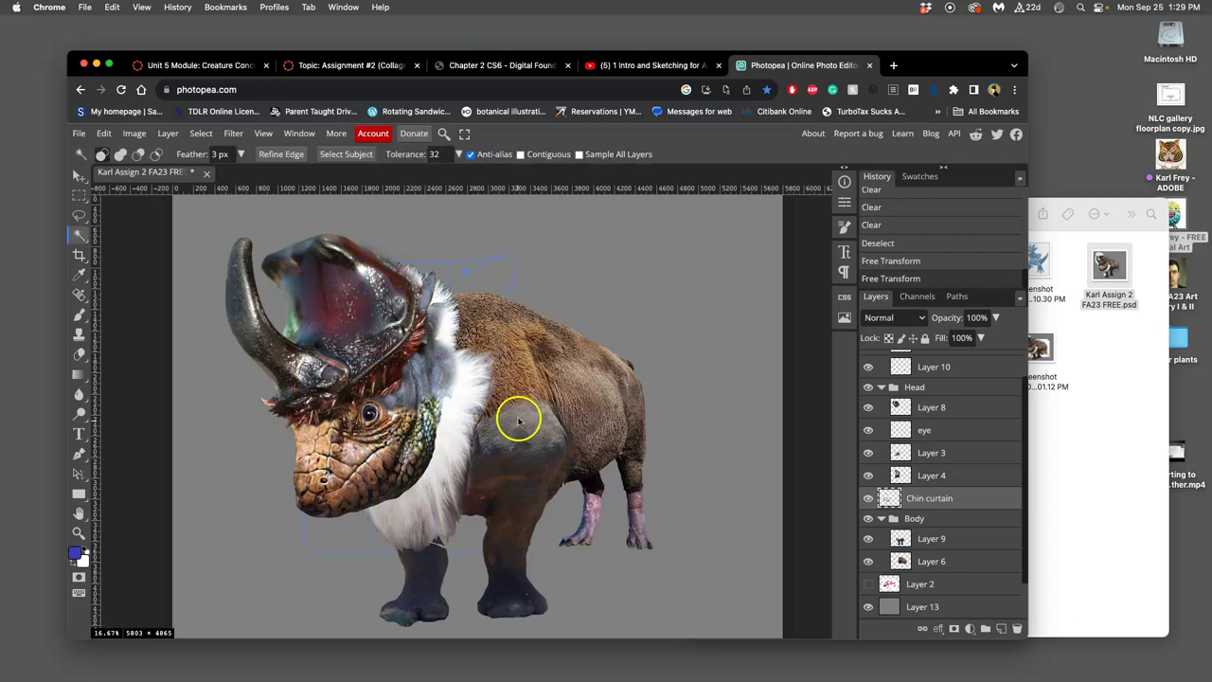
Erase excess white fur at the helmet's edge and along the chin
{"action": "left_click", "coordinate": [80, 353]}
{"action": "left_click_drag", "start_coordinate": [464, 485], "coordinate": [472, 494]}
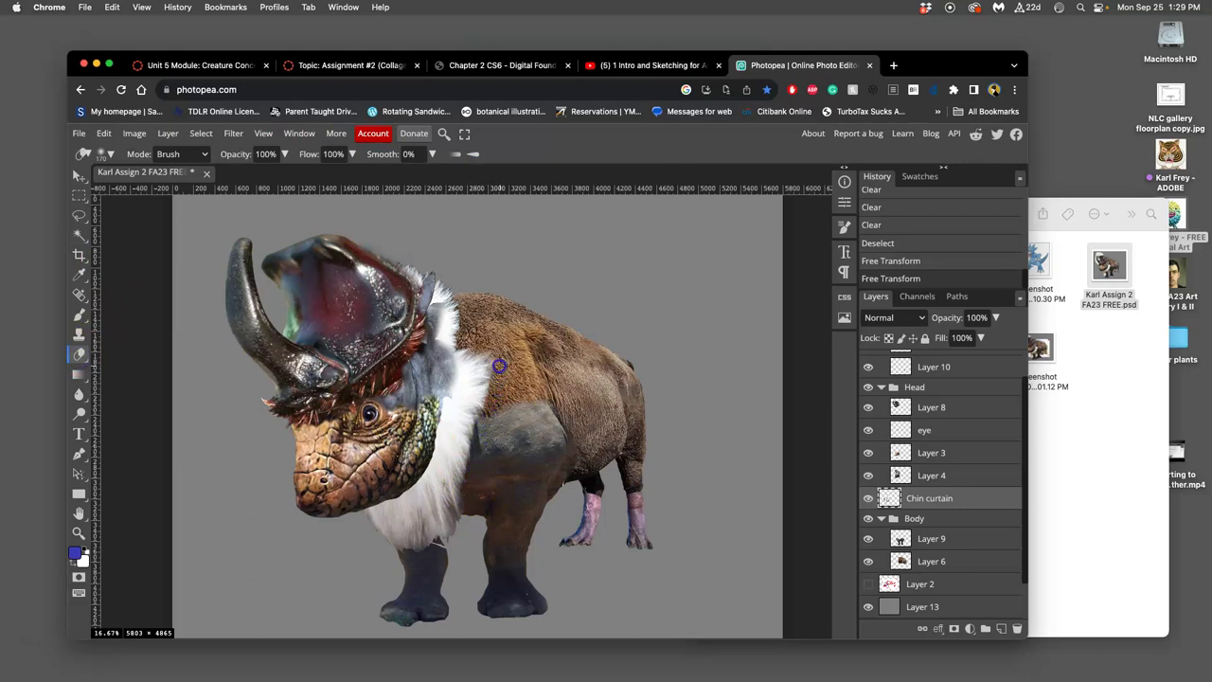
{"action": "left_click", "coordinate": [498, 340]}
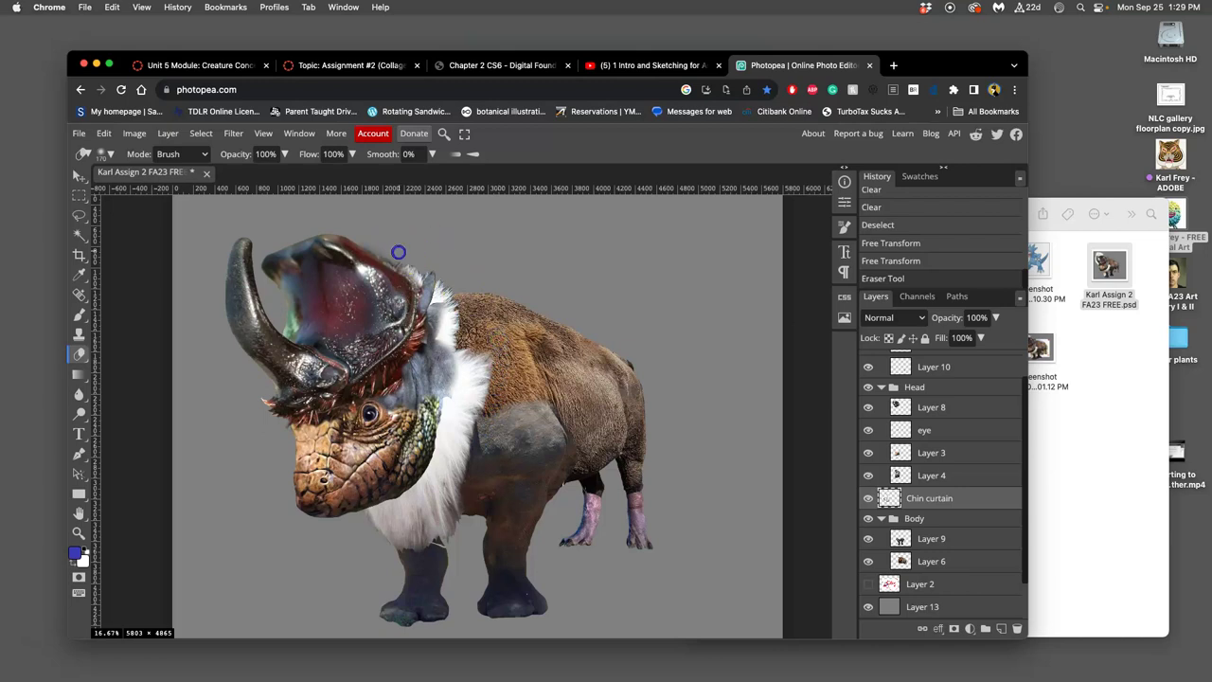
{"action": "left_click", "coordinate": [398, 253]}
{"action": "left_click", "coordinate": [421, 447]}
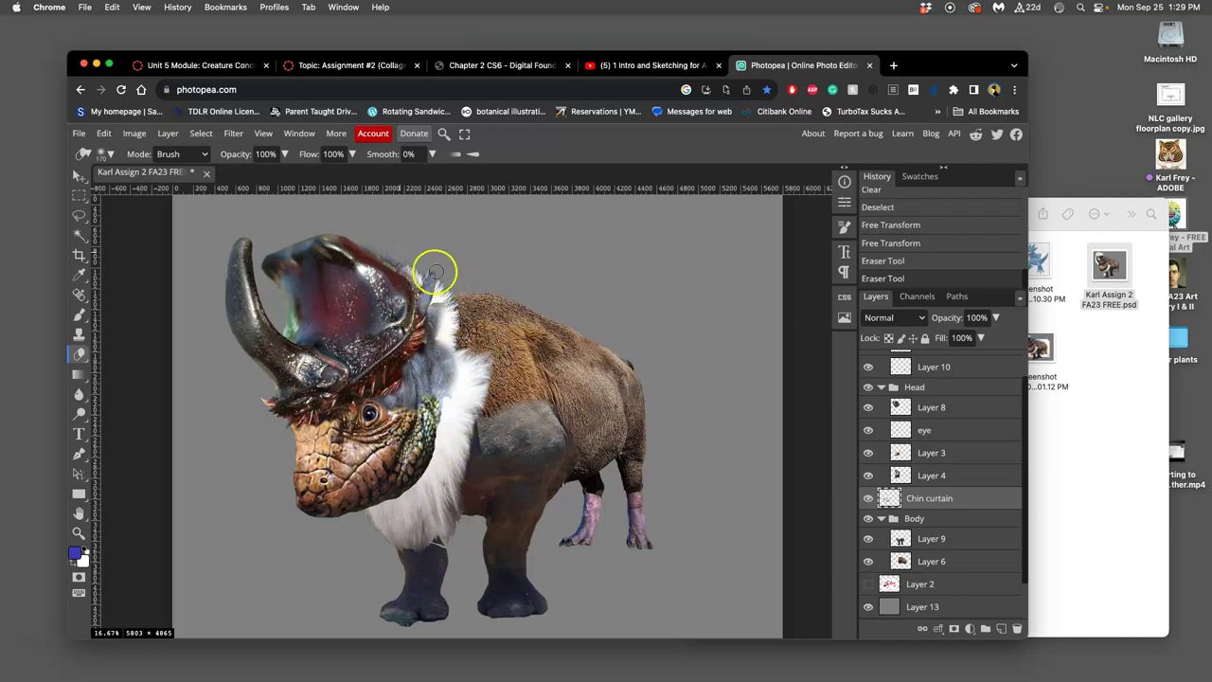
{"action": "scroll", "coordinate": [444, 270], "scroll_direction": "up", "scroll_amount": 5}
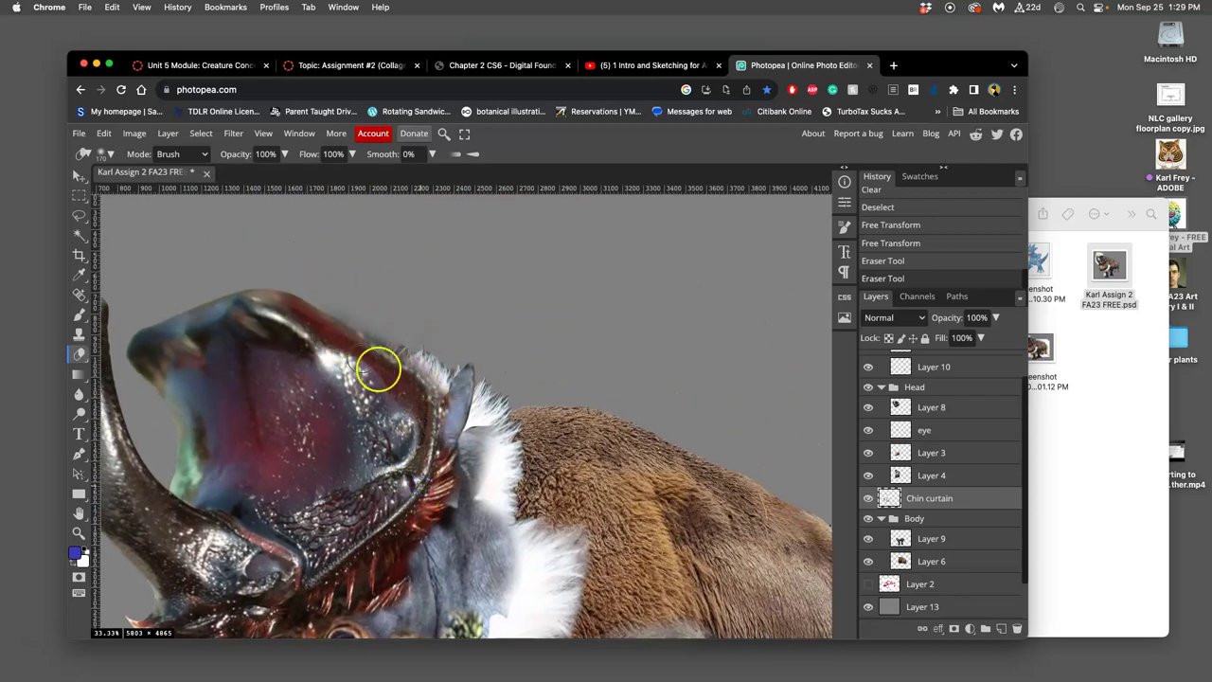
On Layer 8, lasso and delete stray fur above and along the beetle head edge
{"action": "left_click", "coordinate": [79, 213]}
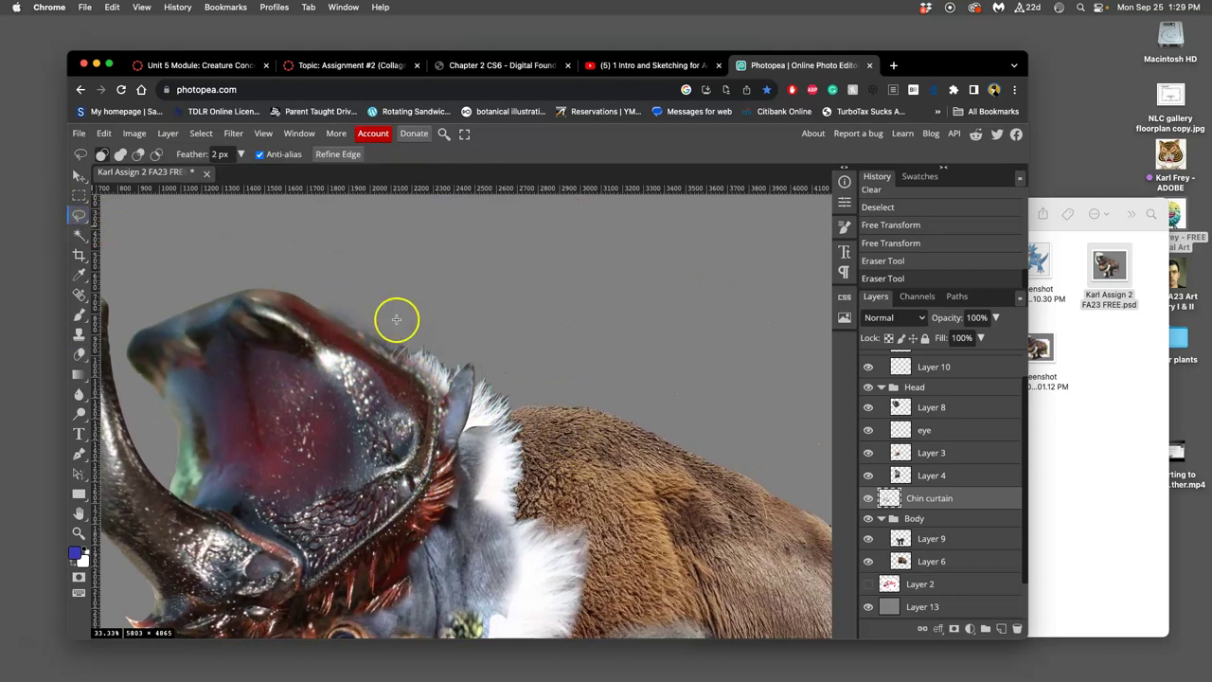
{"action": "left_click", "coordinate": [911, 408]}
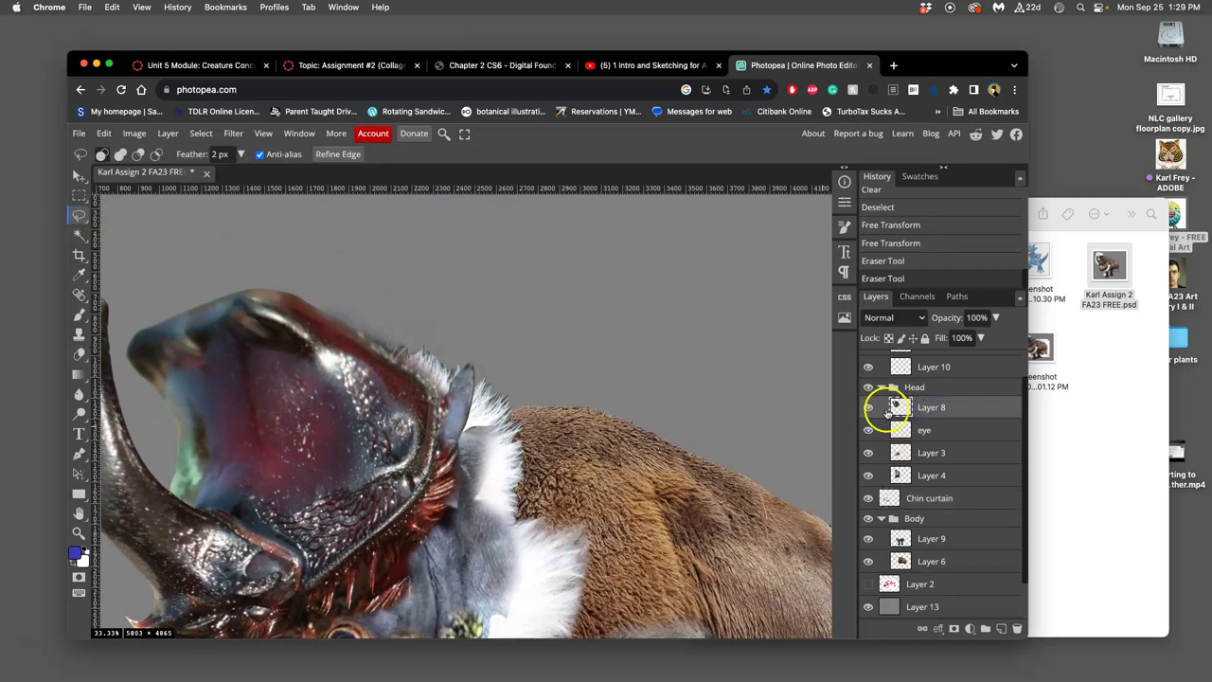
{"action": "left_click", "coordinate": [868, 407]}
{"action": "left_click", "coordinate": [868, 407]}
{"action": "left_click_drag", "start_coordinate": [316, 290], "coordinate": [303, 296]}
{"action": "left_click_drag", "start_coordinate": [334, 265], "coordinate": [325, 266]}
{"action": "key", "text": "Delete"}
{"action": "key", "text": "Delete"}
{"action": "key", "text": "Delete"}
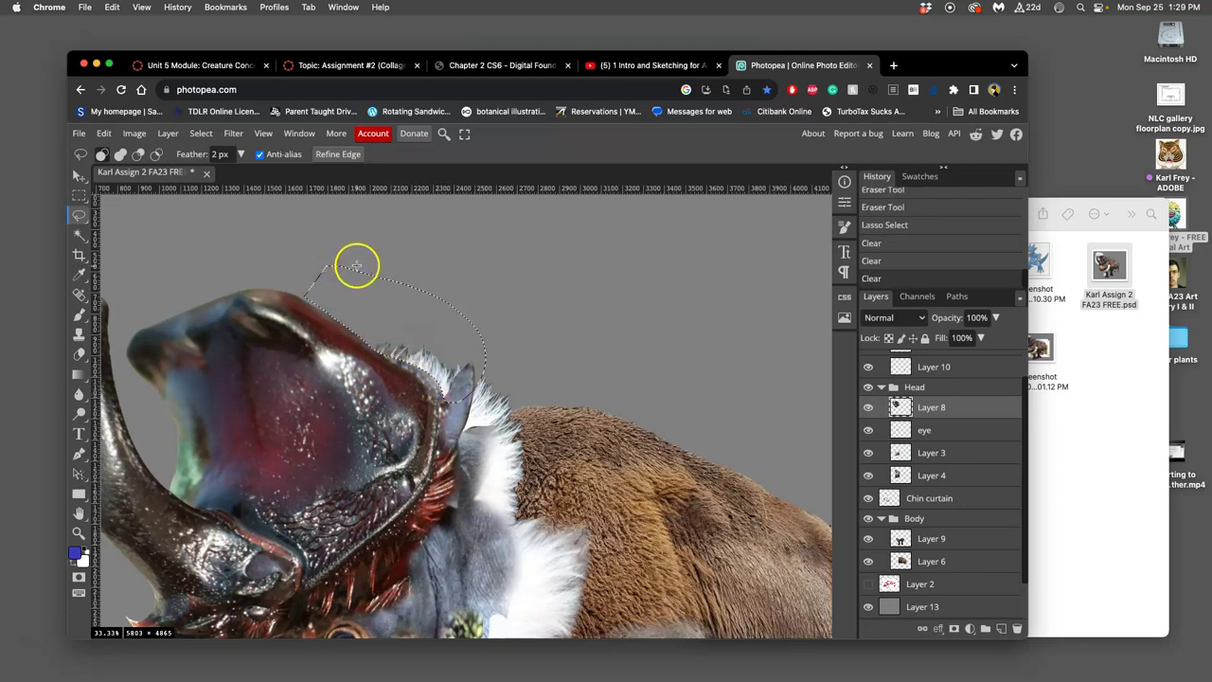
{"action": "key", "text": "ctrl+d"}
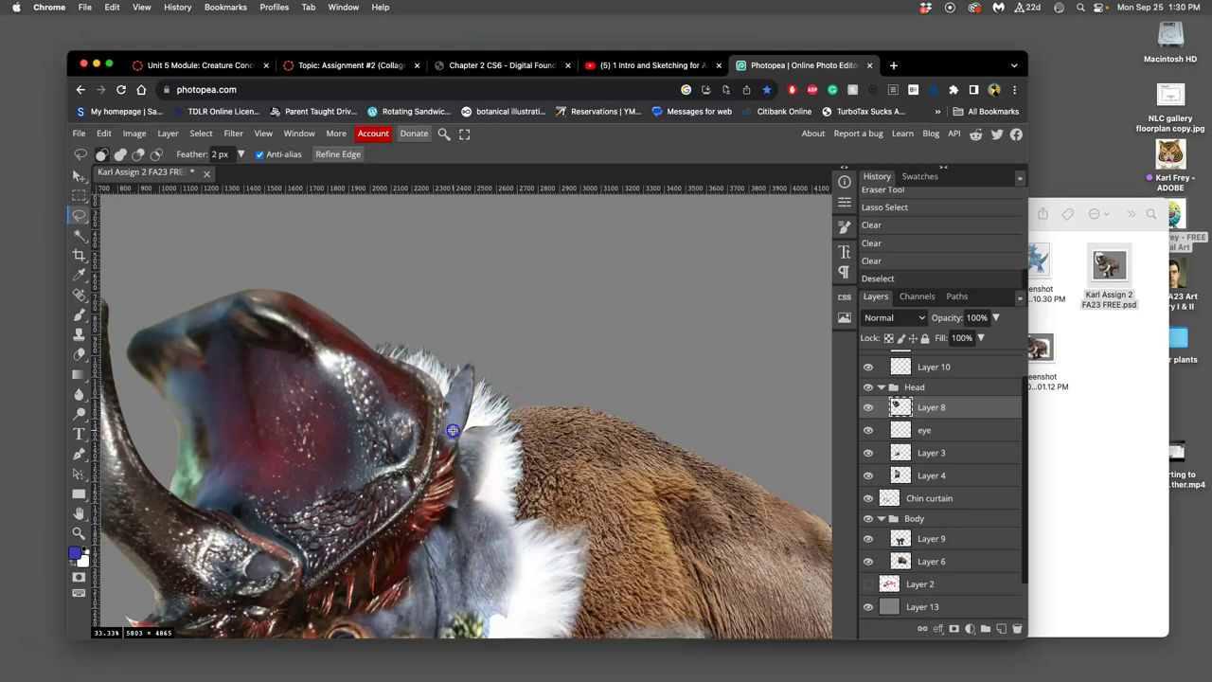
{"action": "left_click_drag", "start_coordinate": [457, 417], "coordinate": [456, 387]}
{"action": "key", "text": "Delete"}
{"action": "left_click", "coordinate": [489, 344]}
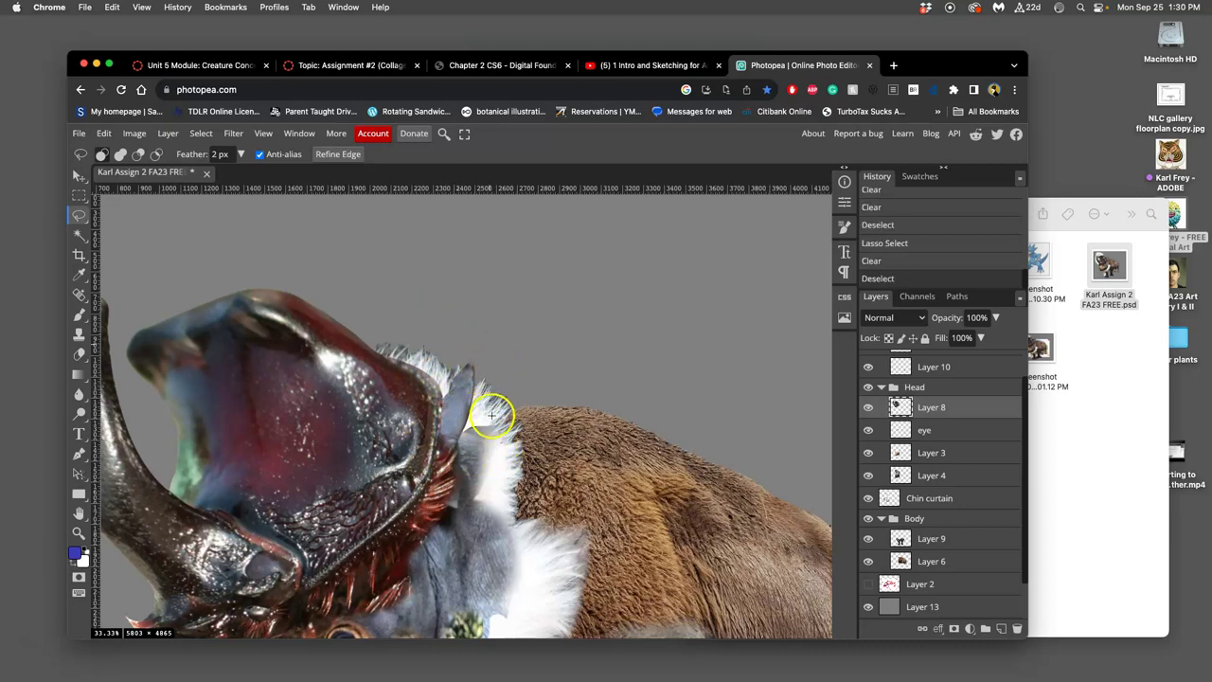
On Layer 4, lasso and delete small stray fur patches by the white fur edge
{"action": "left_click", "coordinate": [907, 475]}
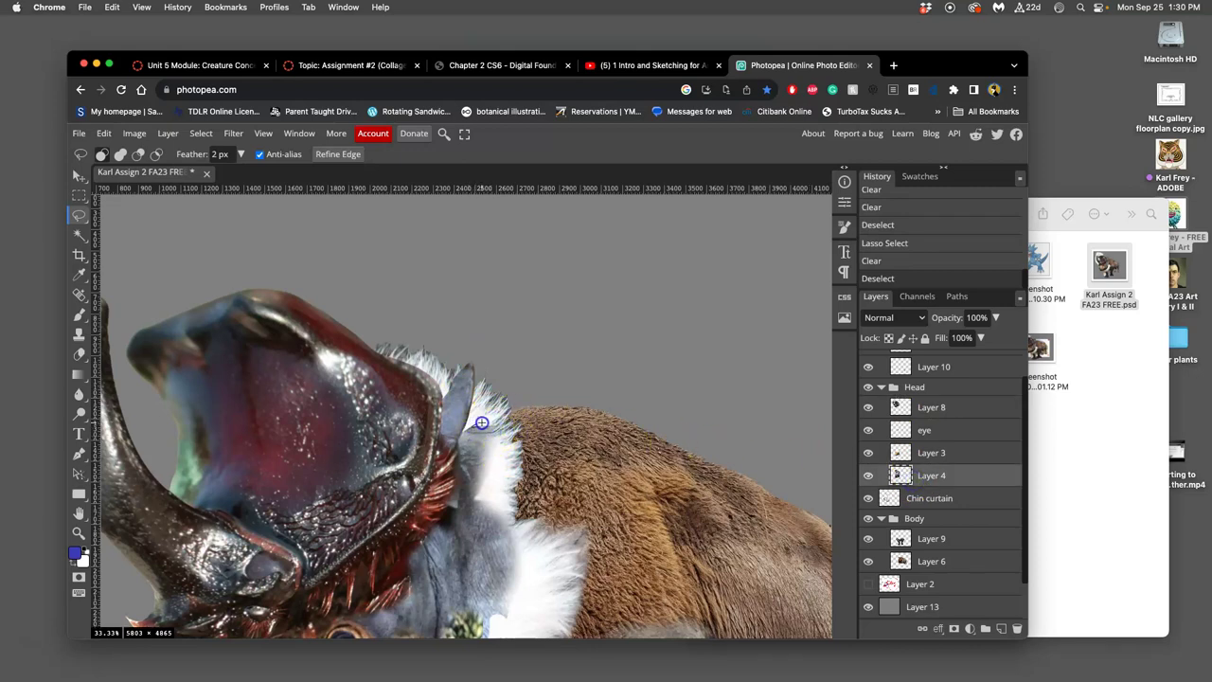
{"action": "left_click_drag", "start_coordinate": [490, 425], "coordinate": [507, 424]}
{"action": "left_click", "coordinate": [481, 420]}
{"action": "key", "text": "Delete"}
{"action": "left_click", "coordinate": [541, 411]}
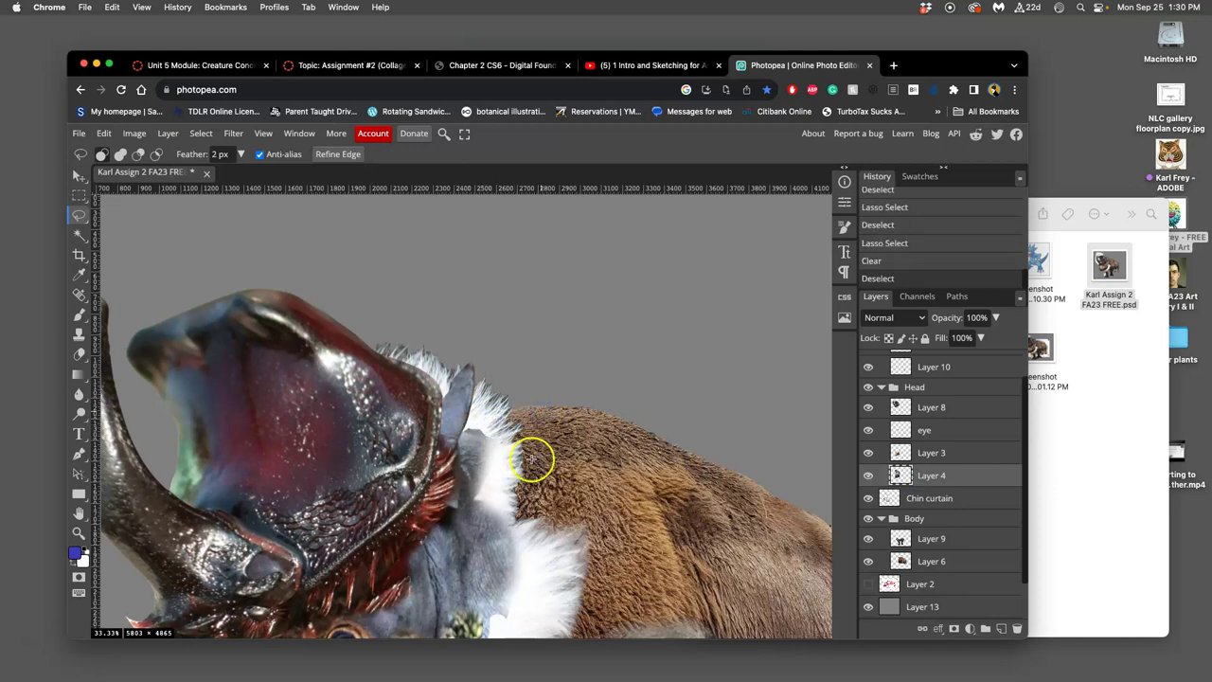
{"action": "left_click_drag", "start_coordinate": [533, 460], "coordinate": [519, 474]}
{"action": "scroll", "coordinate": [523, 471], "scroll_direction": "down", "scroll_amount": 2}
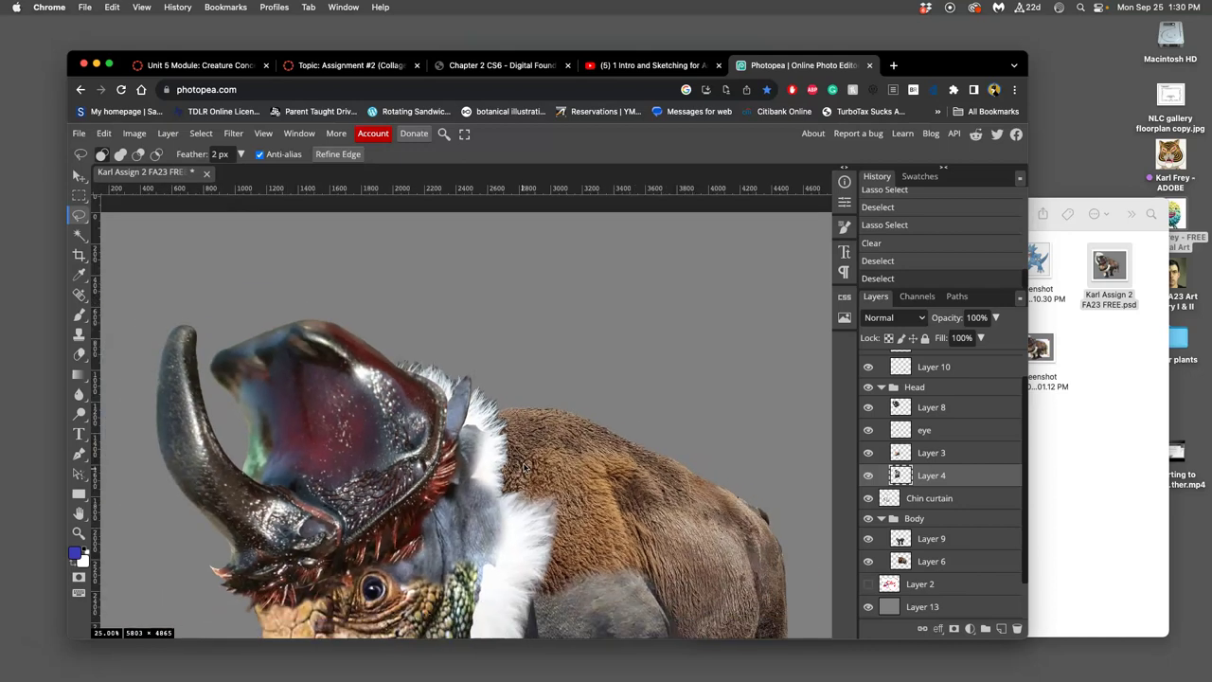
Erase short strokes along the white fur edge beside the ear and neck on Layer 4
{"action": "left_click", "coordinate": [79, 352]}
{"action": "scroll", "coordinate": [535, 430], "scroll_direction": "up", "scroll_amount": 1}
{"action": "scroll", "coordinate": [533, 430], "scroll_direction": "up", "scroll_amount": 2}
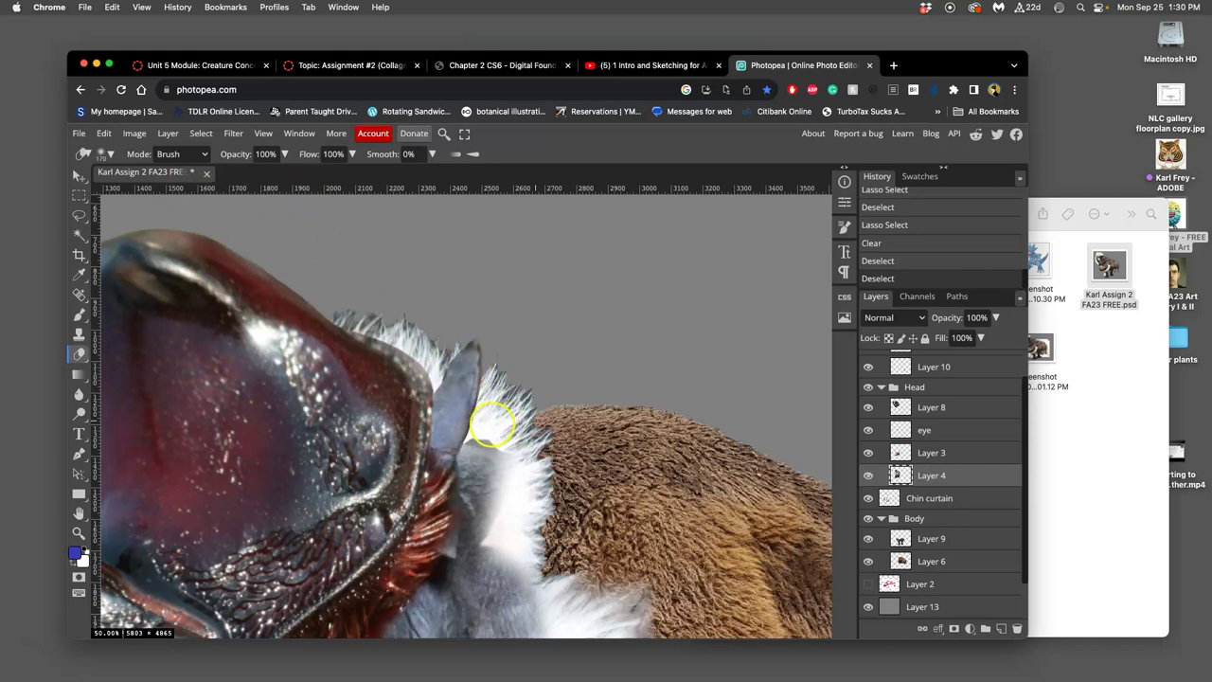
{"action": "mouse_move", "coordinate": [492, 427]}
{"action": "left_mouse_down"}
{"action": "mouse_move", "coordinate": [521, 425]}
{"action": "mouse_move", "coordinate": [514, 506]}
{"action": "left_mouse_up"}
{"action": "left_click_drag", "start_coordinate": [514, 506], "coordinate": [501, 533]}
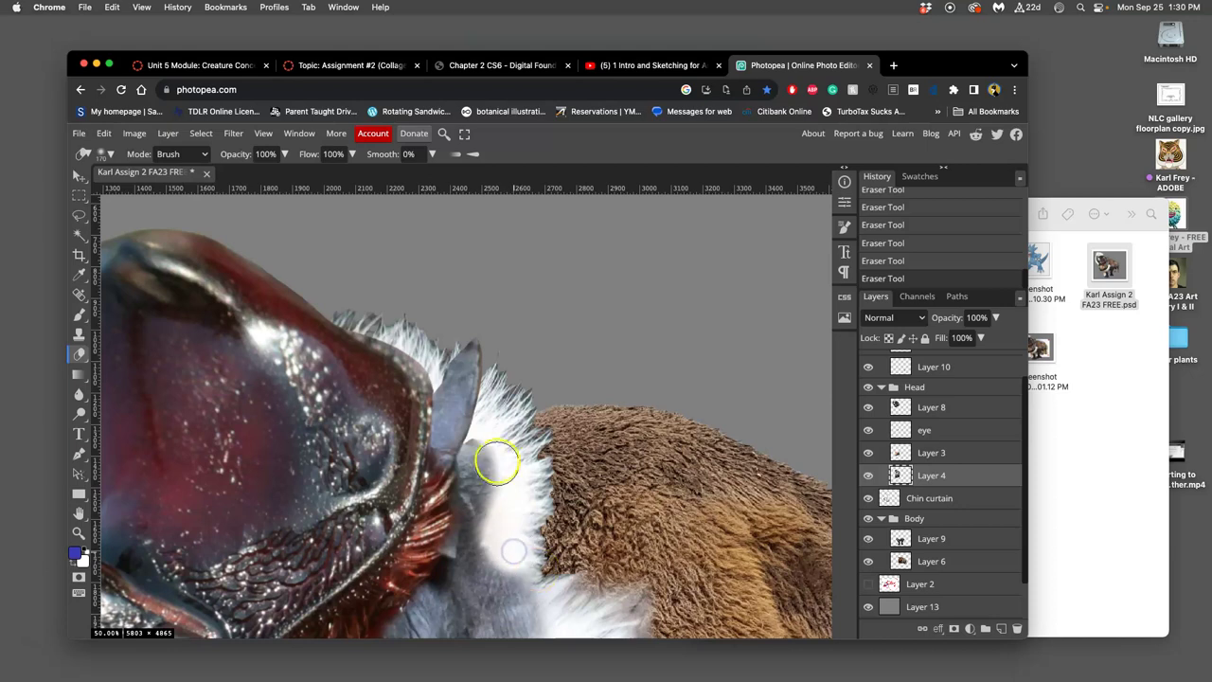
{"action": "scroll", "coordinate": [554, 569], "scroll_direction": "down", "scroll_amount": 3}
{"action": "mouse_move", "coordinate": [514, 465]}
{"action": "left_mouse_down"}
{"action": "mouse_move", "coordinate": [538, 519]}
{"action": "mouse_move", "coordinate": [533, 616]}
{"action": "mouse_move", "coordinate": [550, 455]}
{"action": "mouse_move", "coordinate": [539, 587]}
{"action": "mouse_move", "coordinate": [611, 437]}
{"action": "mouse_move", "coordinate": [632, 432]}
{"action": "mouse_move", "coordinate": [617, 441]}
{"action": "mouse_move", "coordinate": [642, 333]}
{"action": "mouse_move", "coordinate": [589, 331]}
{"action": "mouse_move", "coordinate": [509, 363]}
{"action": "left_mouse_up"}
{"action": "scroll", "coordinate": [536, 568], "scroll_direction": "down", "scroll_amount": 2}
{"action": "key", "text": "super+minus"}
{"action": "key", "text": "super+minus"}
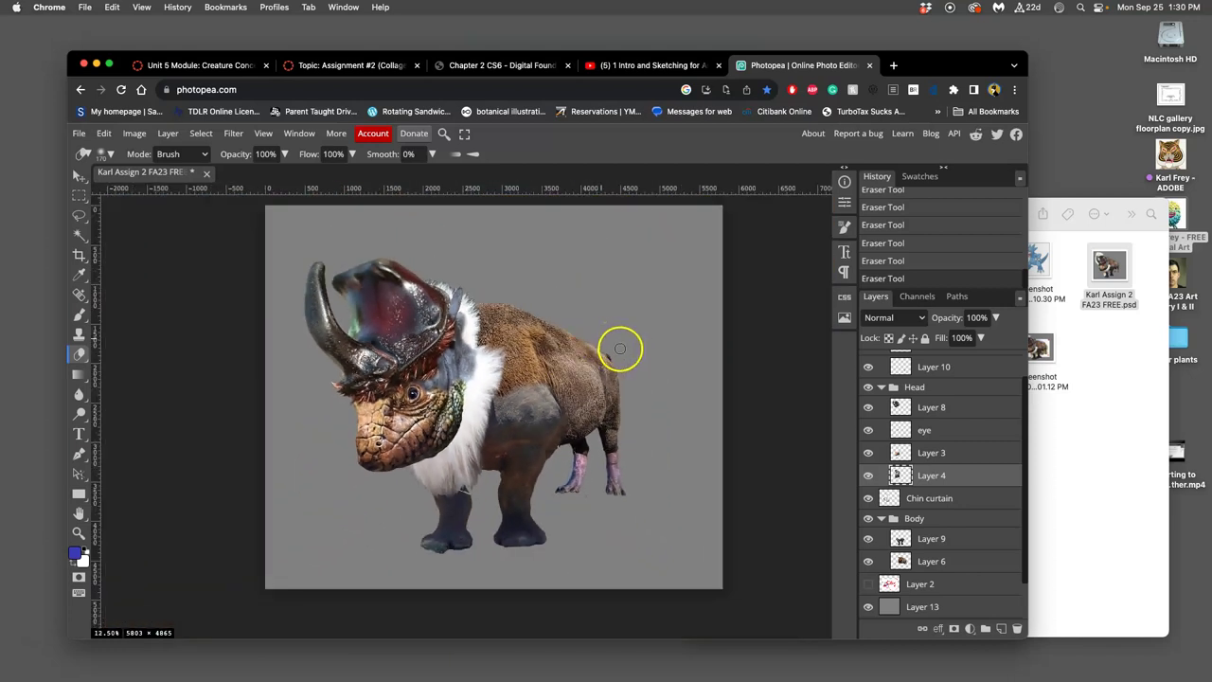
Save the document, collapse the Head and Feet groups, and toggle Chin curtain visibility to compare
{"action": "key", "text": "super+s"}
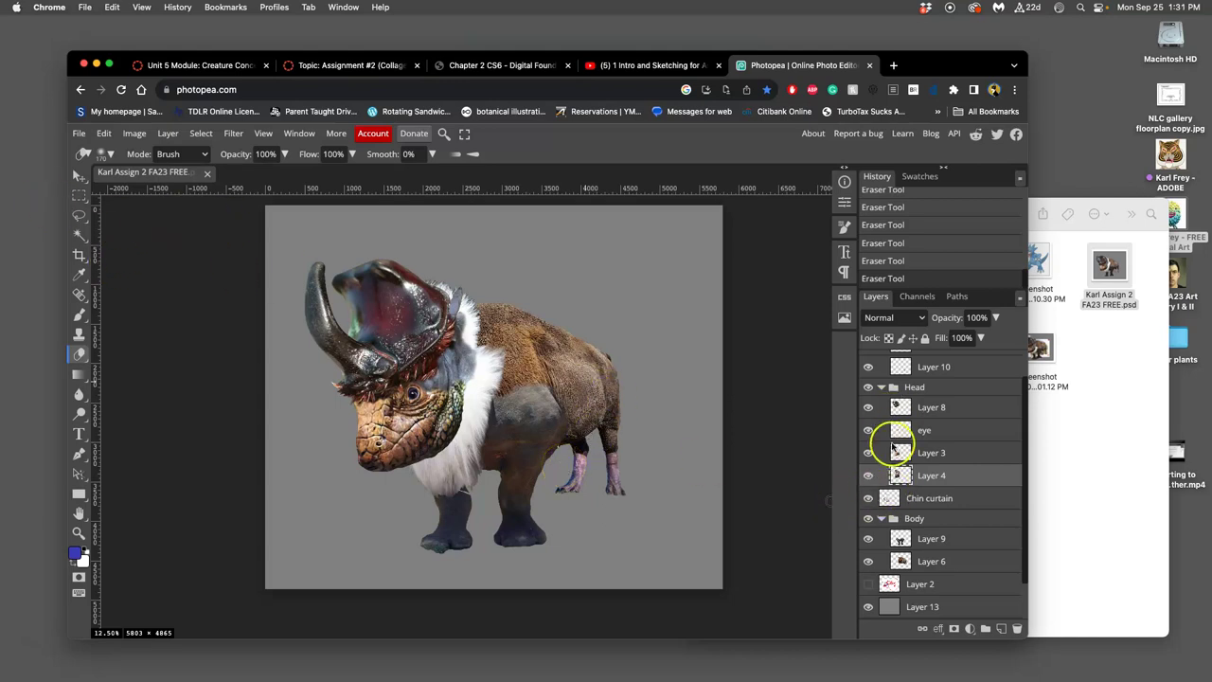
{"action": "left_click", "coordinate": [880, 387]}
{"action": "left_click", "coordinate": [881, 359]}
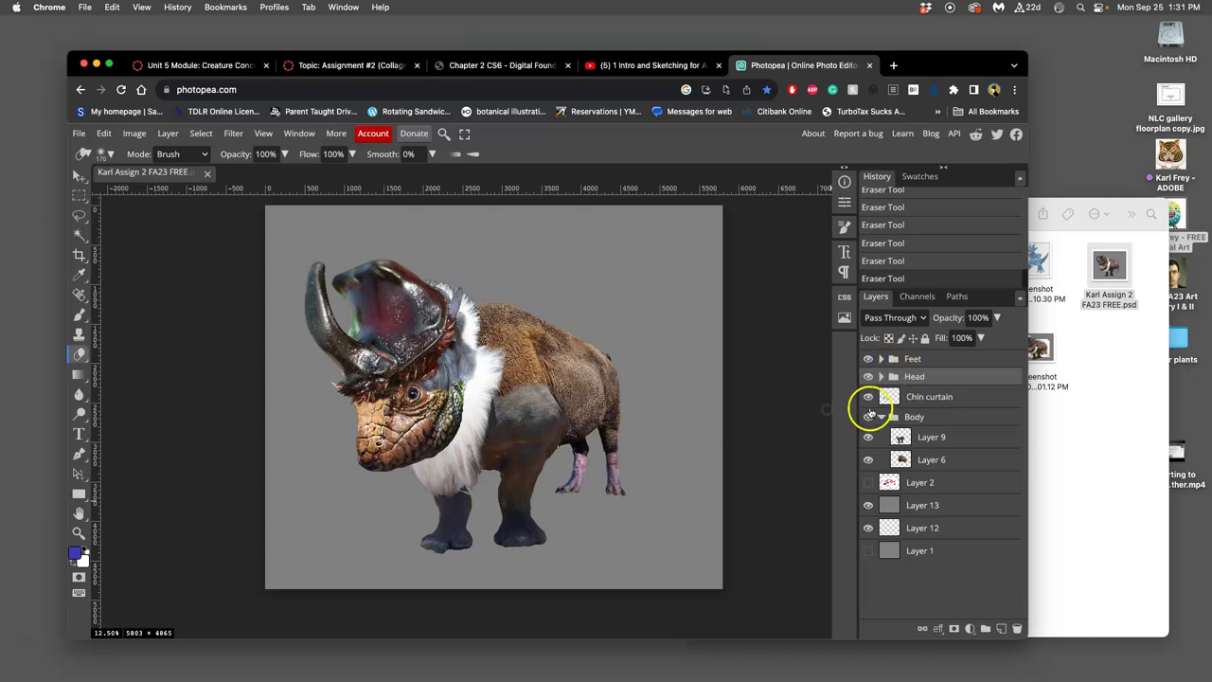
{"action": "left_click", "coordinate": [869, 398]}
{"action": "left_click", "coordinate": [868, 398]}
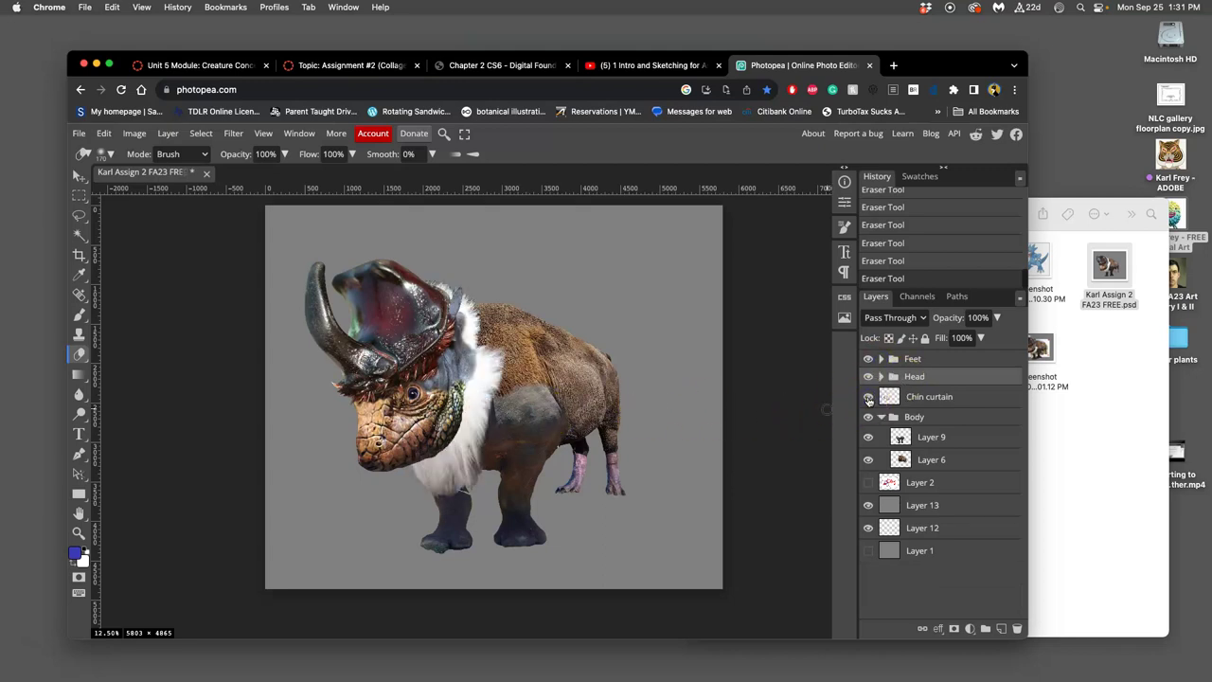